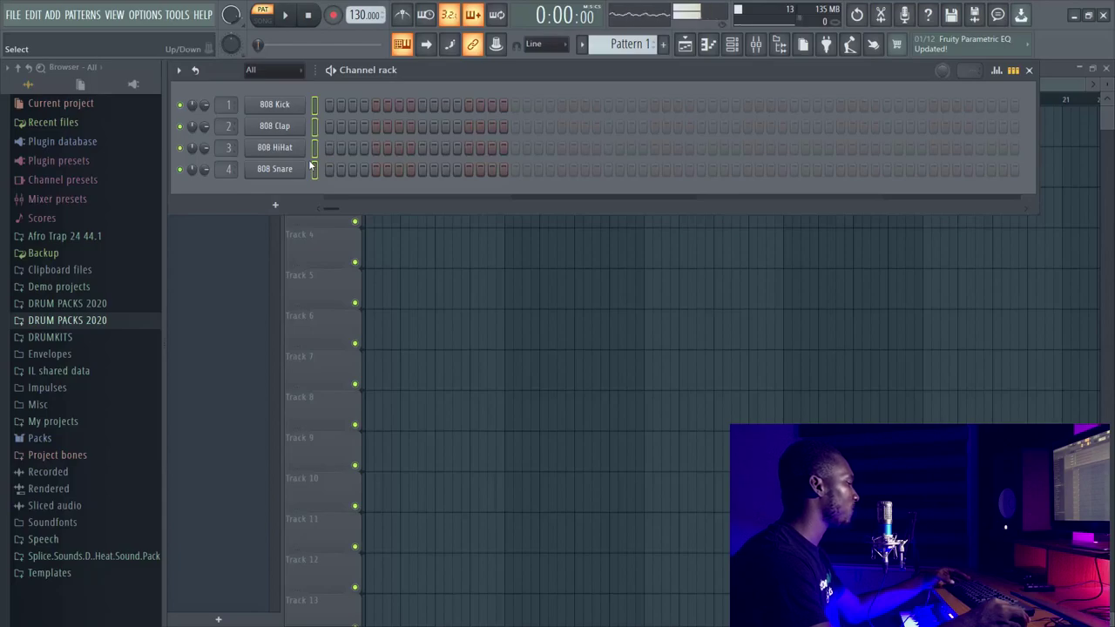
- Delete all four selected 808 drum channels from the channel rack
key("alt+Delete")
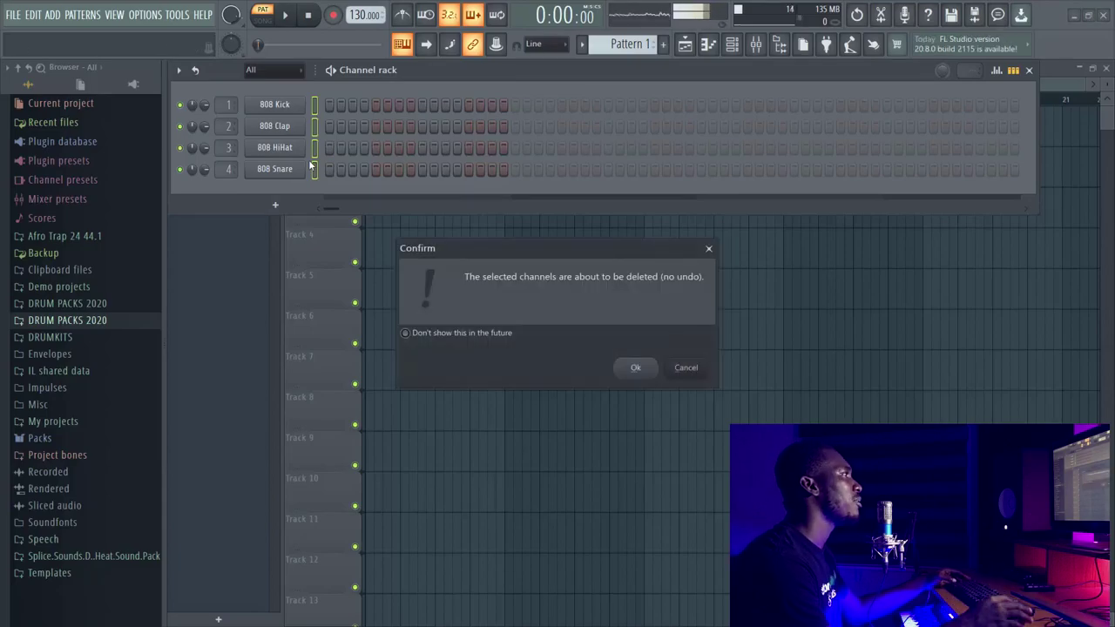
left_click(635, 367)
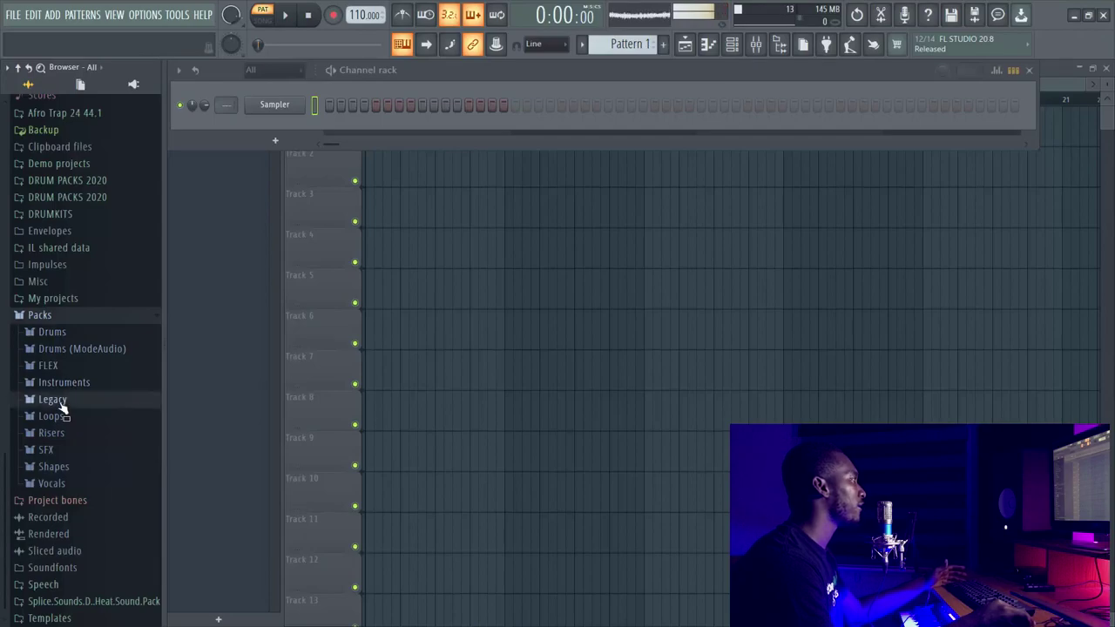
- Add the RD_Shaker sample from the RealDrumkits folder of the Legacy Drums pack as a new channel
left_click(57, 401)
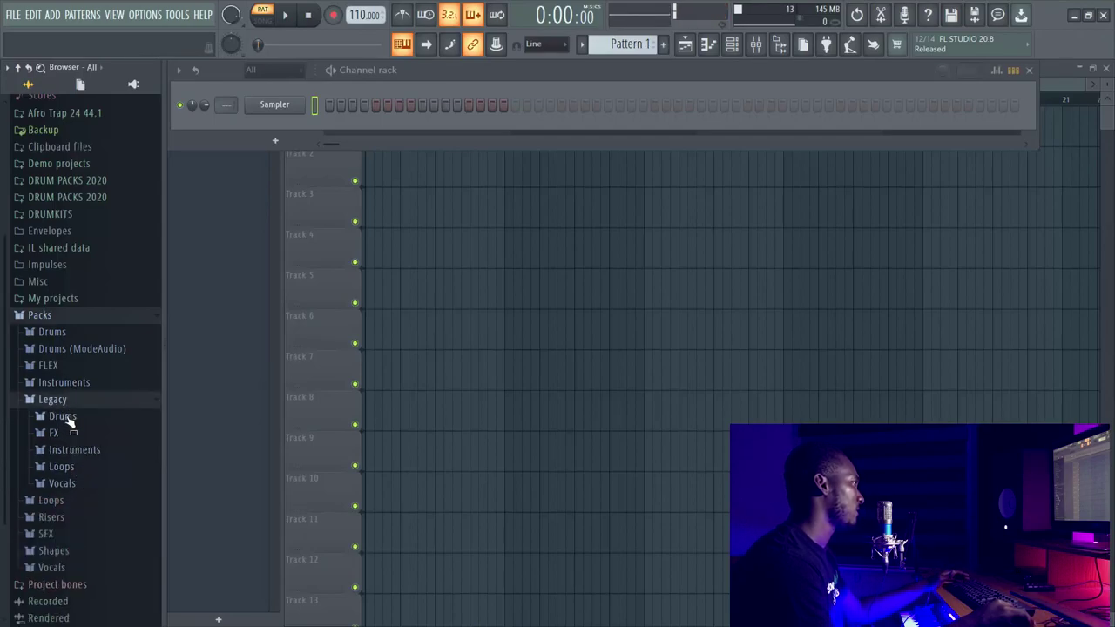
left_click(63, 418)
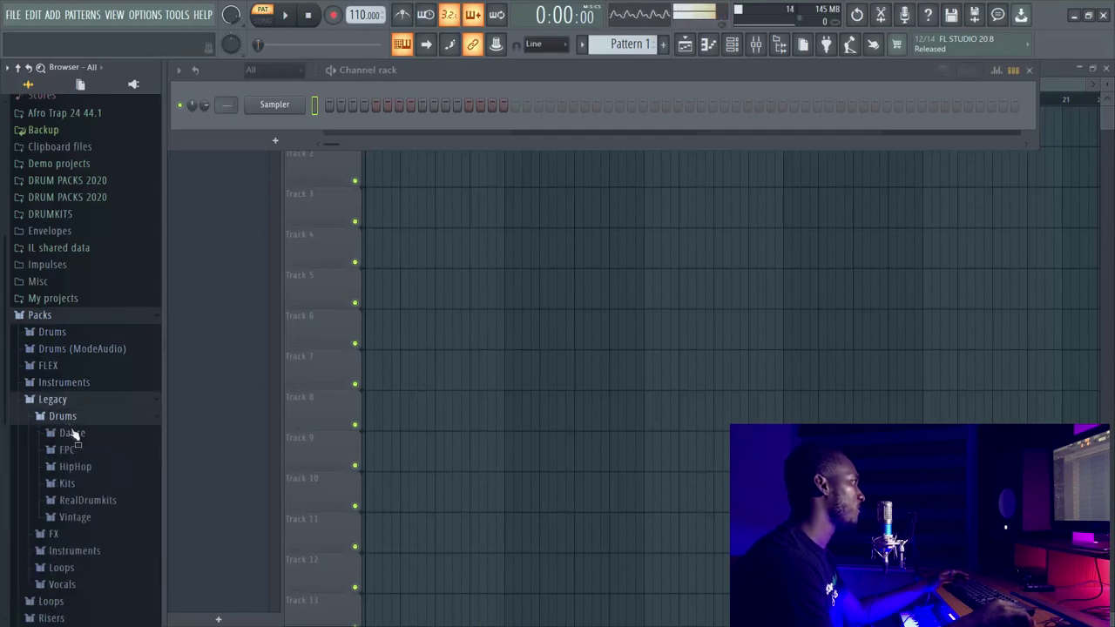
left_click(87, 501)
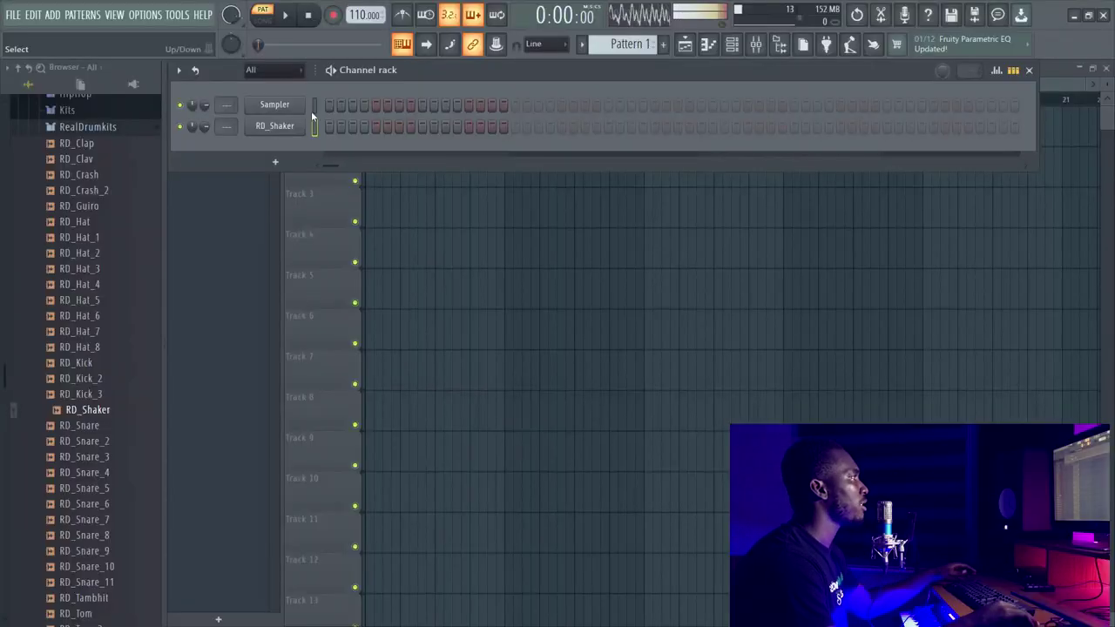
- Delete the empty Sampler channel above RD_Shaker
right_click(297, 109)
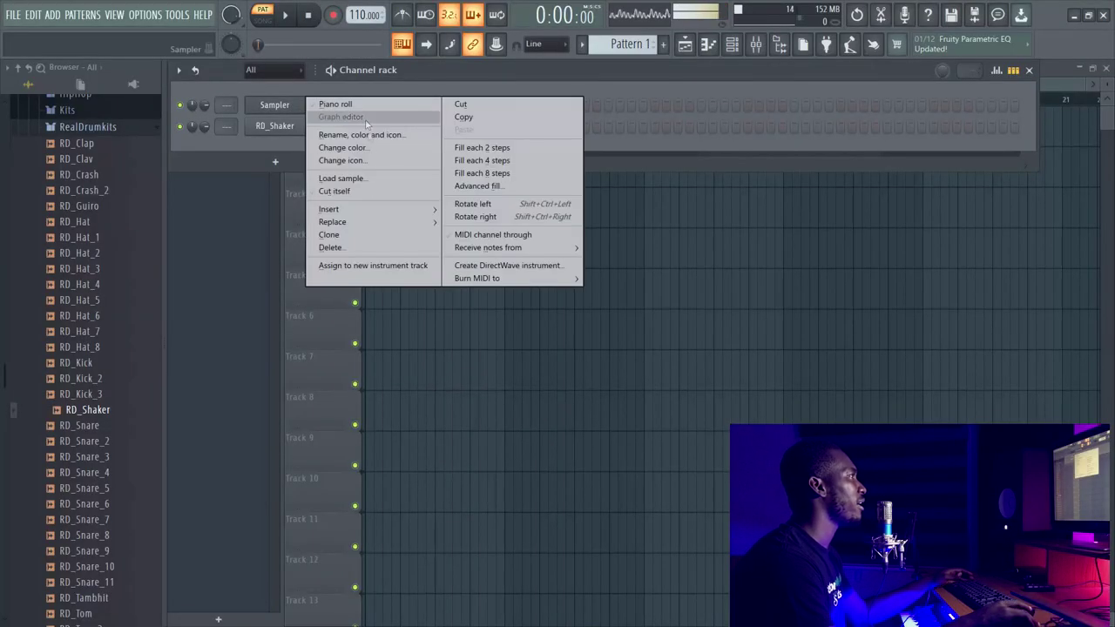
left_click(353, 247)
left_click(627, 368)
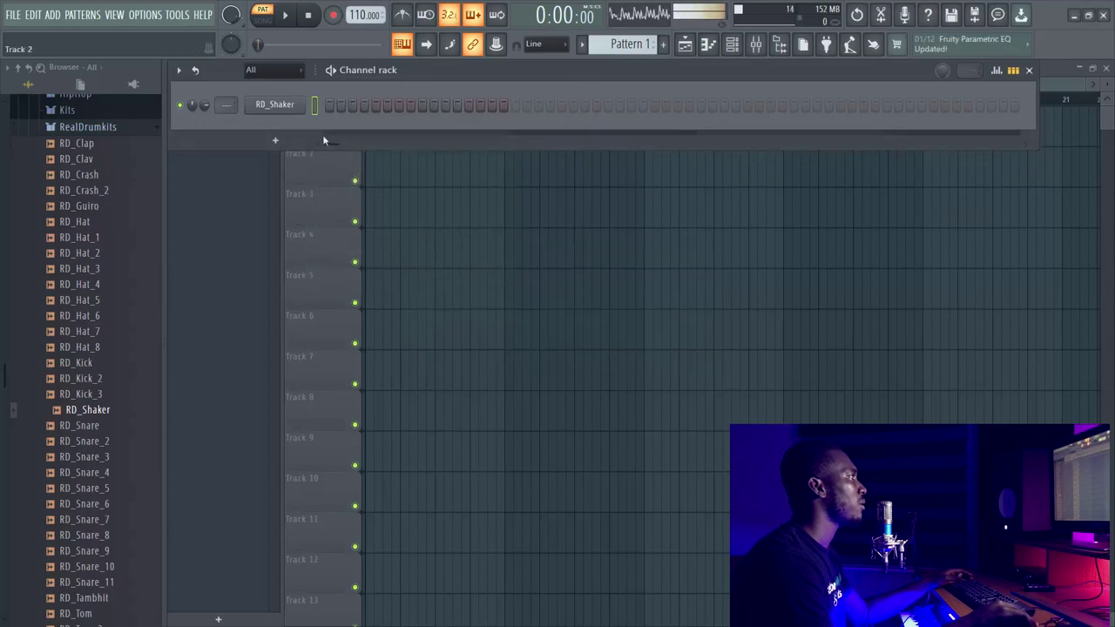
- Draw RD_Shaker notes at C5 in the piano roll on steps 1, 3, 4, 5, 7, 8 and 9 of bar 1
right_click(290, 106)
left_click(332, 106)
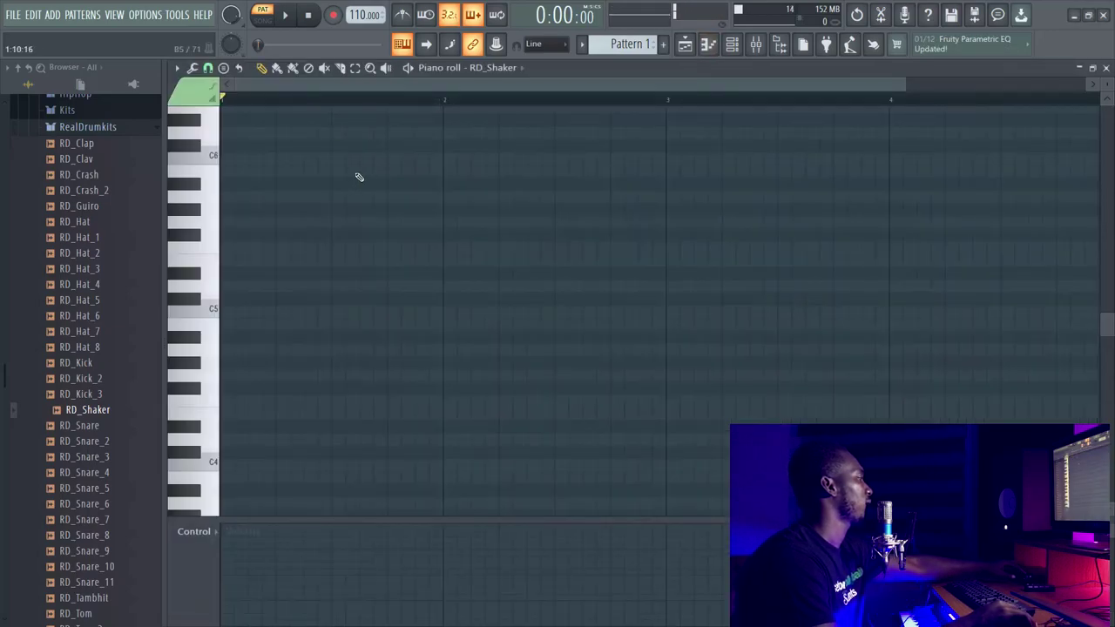
key("space")
key("space")
key("space")
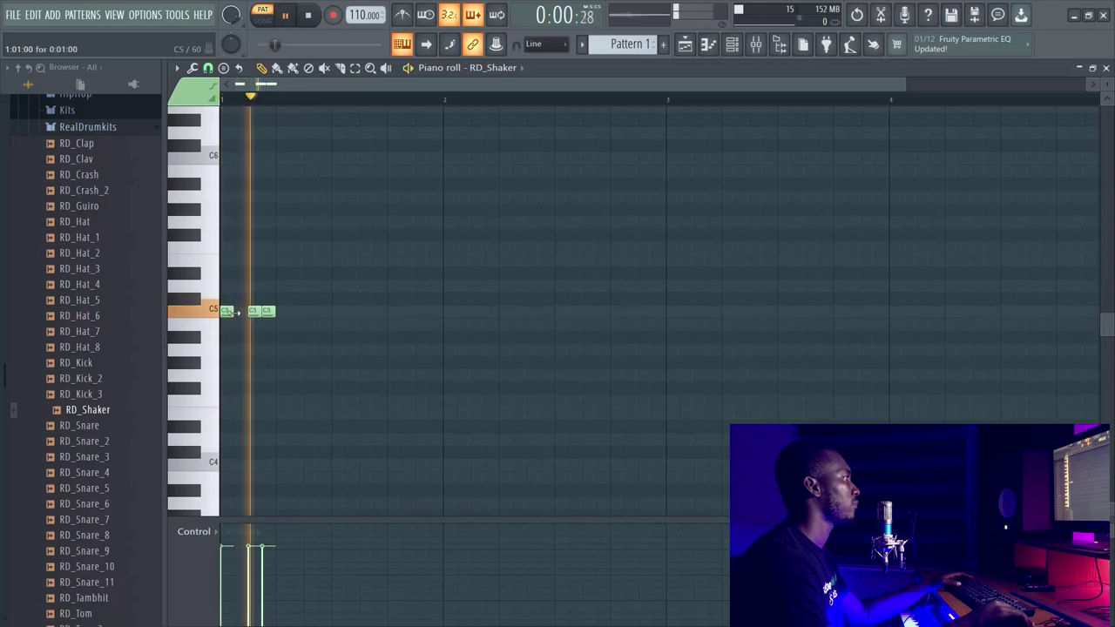
left_click(284, 314)
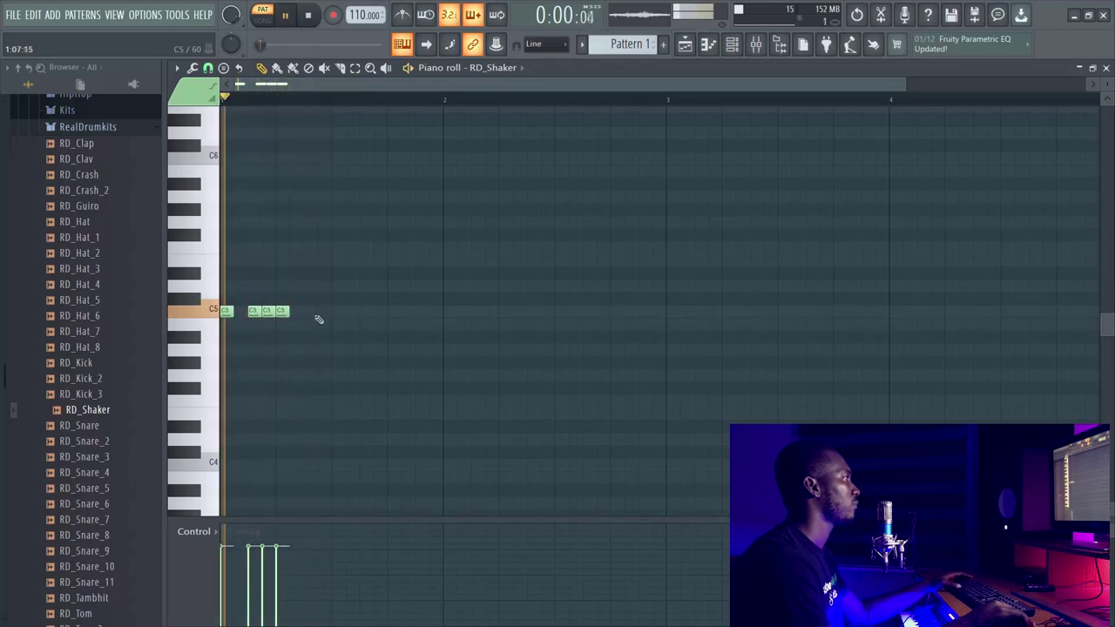
left_click(311, 313)
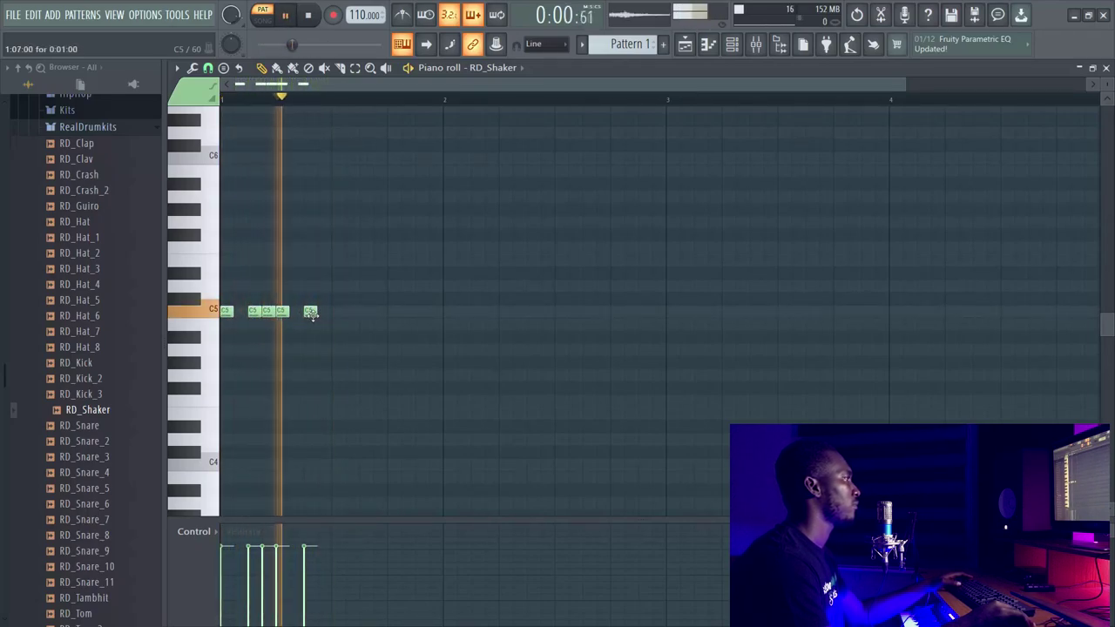
left_click(324, 313)
left_click(338, 313)
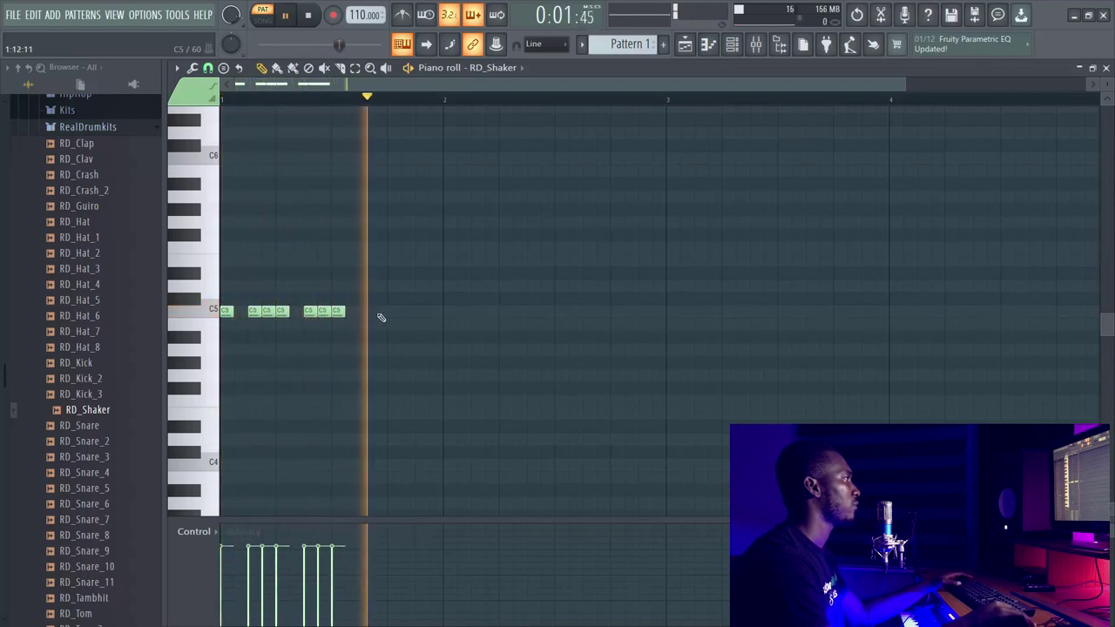
- Complete bar 1 of the shaker pattern with C5 notes on steps 11, 12, 13, 15 and 16
left_click(364, 314)
left_click(377, 313)
left_click(393, 313)
left_click(422, 313)
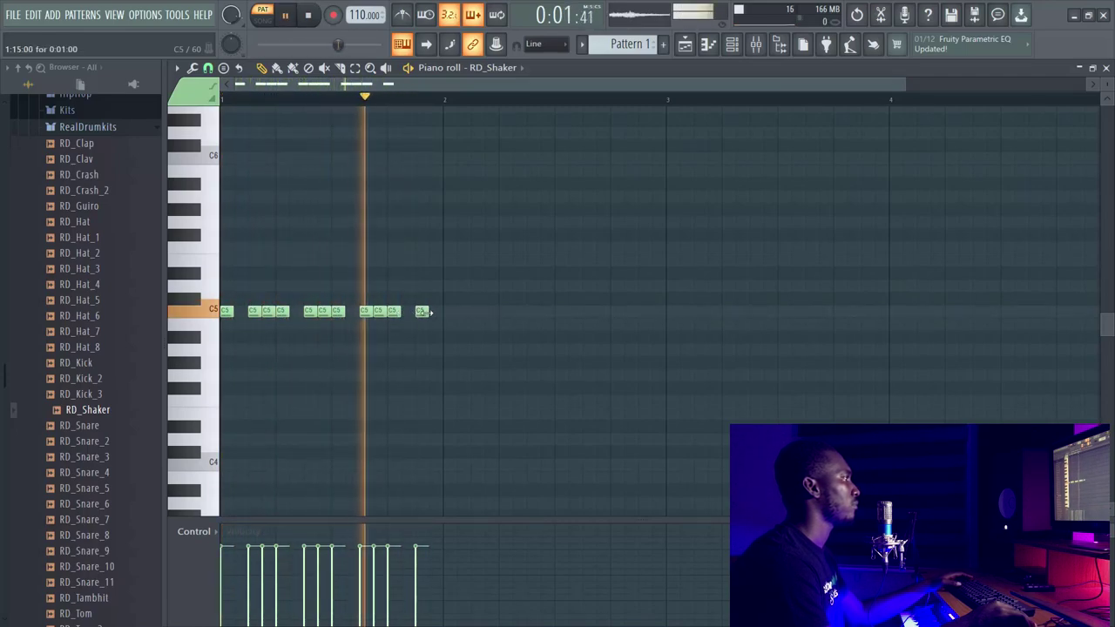
left_click(406, 312)
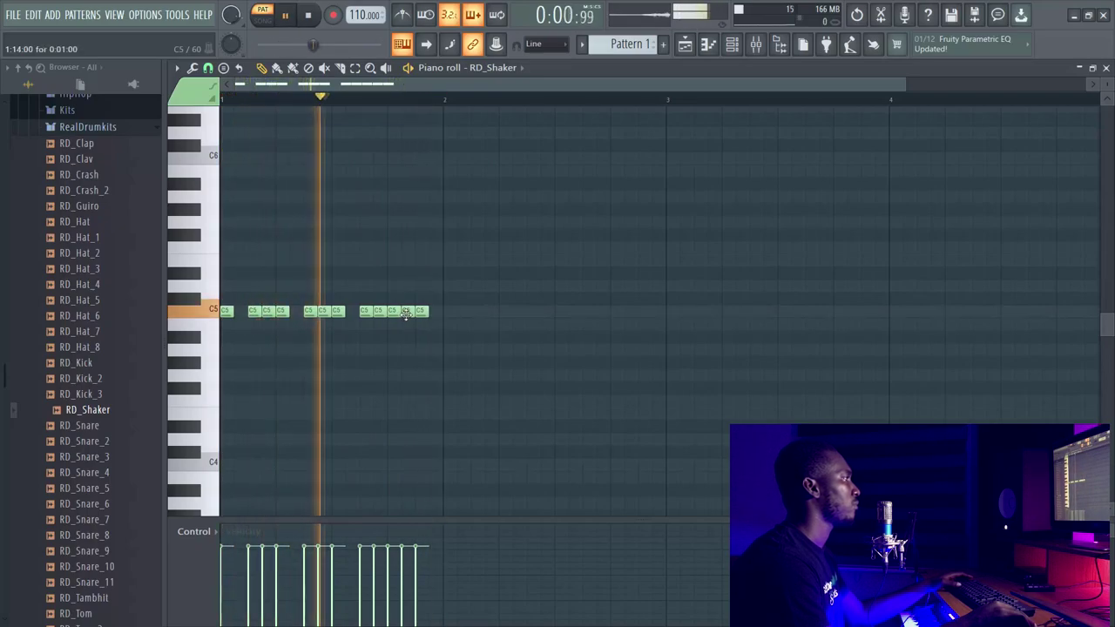
left_click(434, 312)
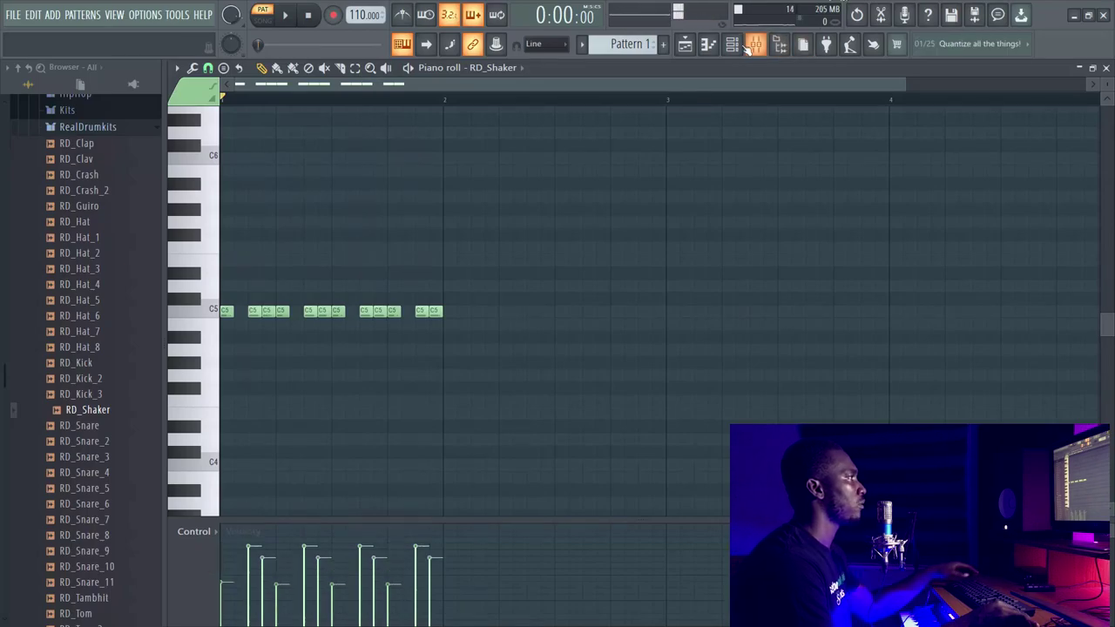
- Open the RD_Shaker channel's miscellaneous settings and set its fine time shift to 0:03
left_click(732, 45)
left_click(294, 108)
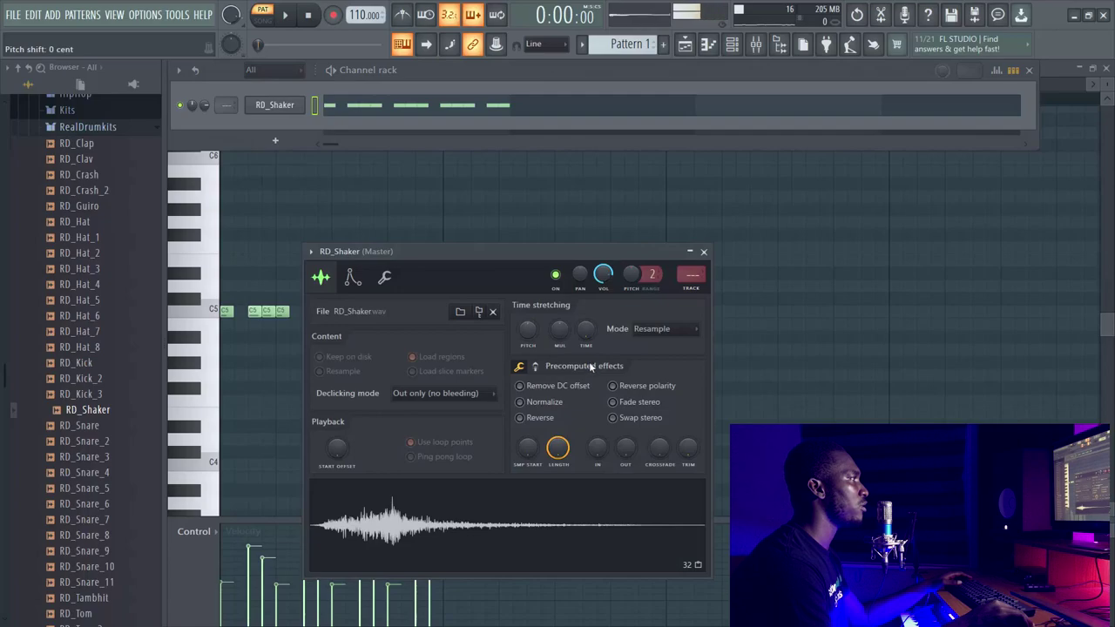
left_click(385, 278)
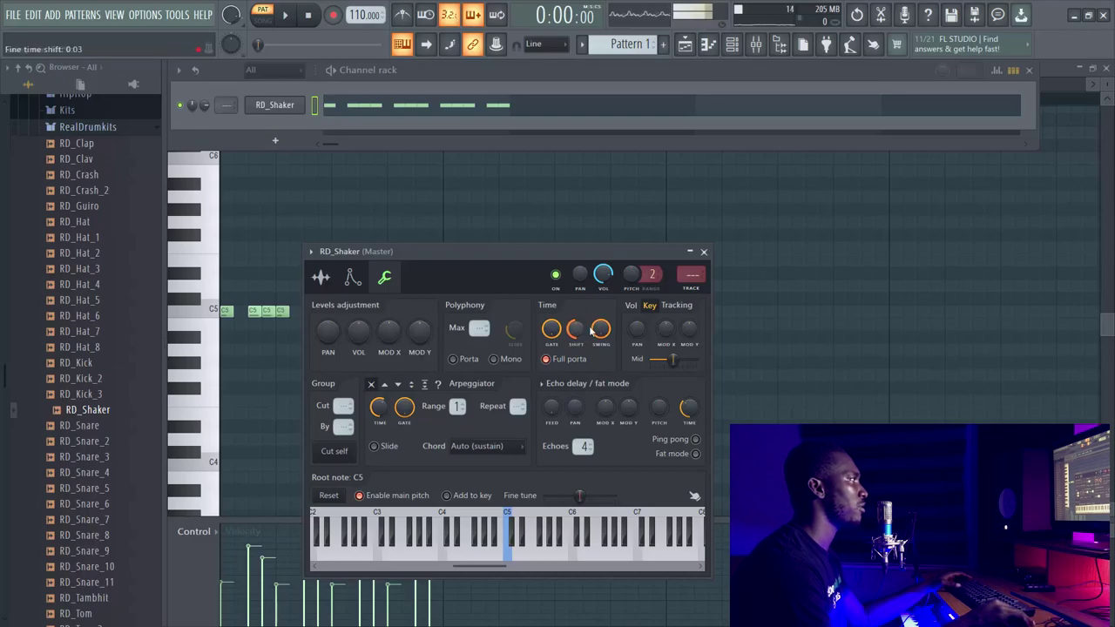
- Lower the project tempo to 100 BPM while the shaker pattern plays, and close the shaker's channel settings
key("space")
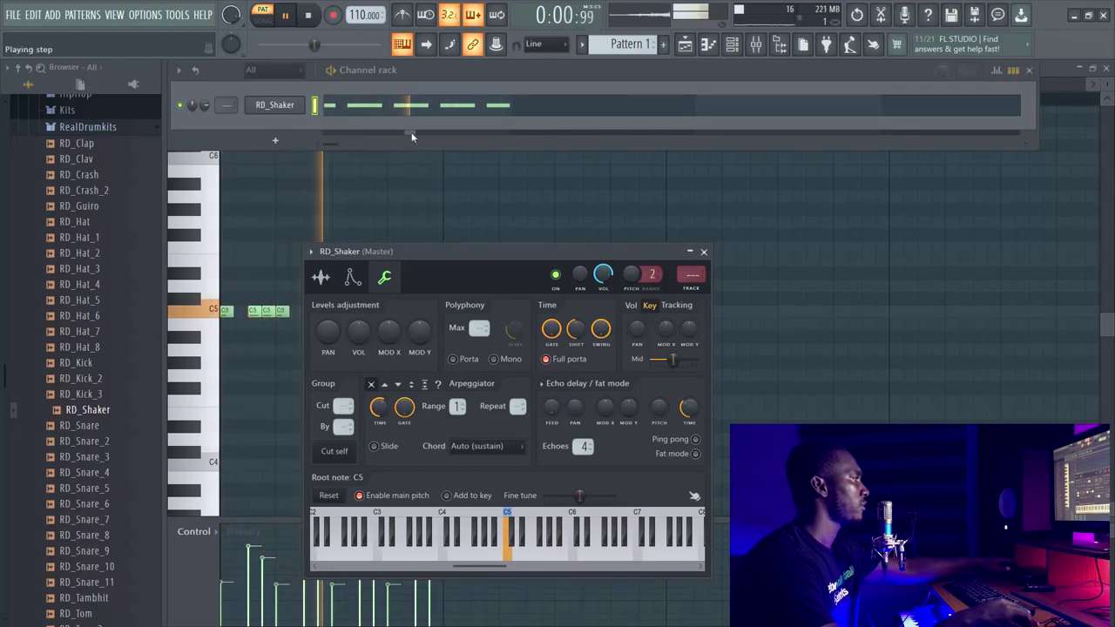
left_click_drag(357, 15, 357, 37)
key("space")
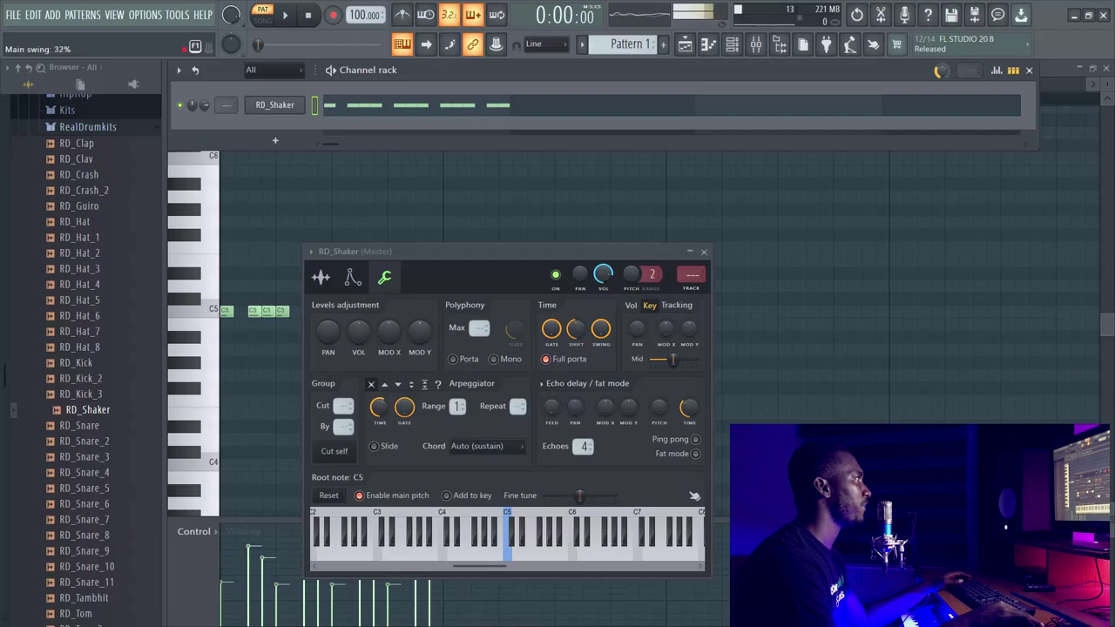
left_click(704, 252)
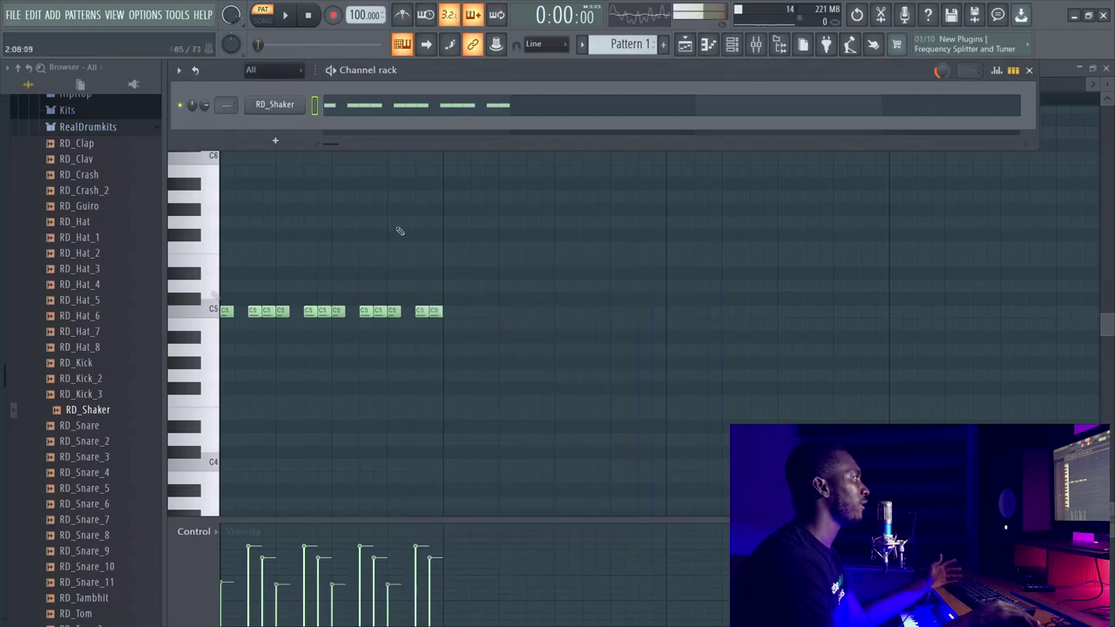
- Audition the kick samples, add RD_Kick_2 as a new channel and set its quick fade out to about 41%
left_click(101, 397)
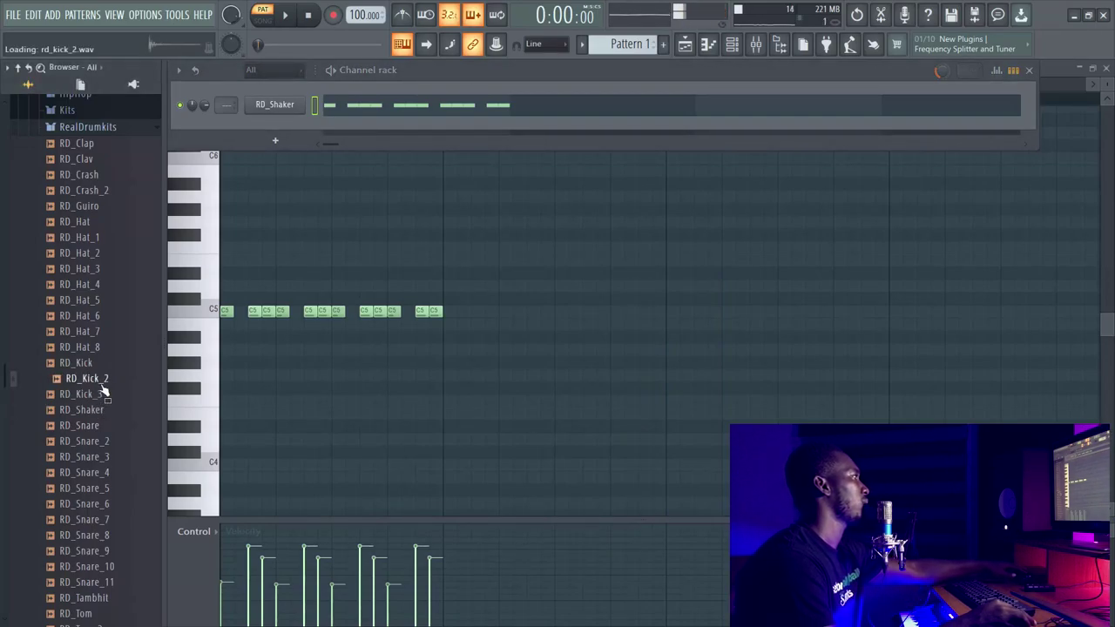
scroll(98, 405, "down", 8)
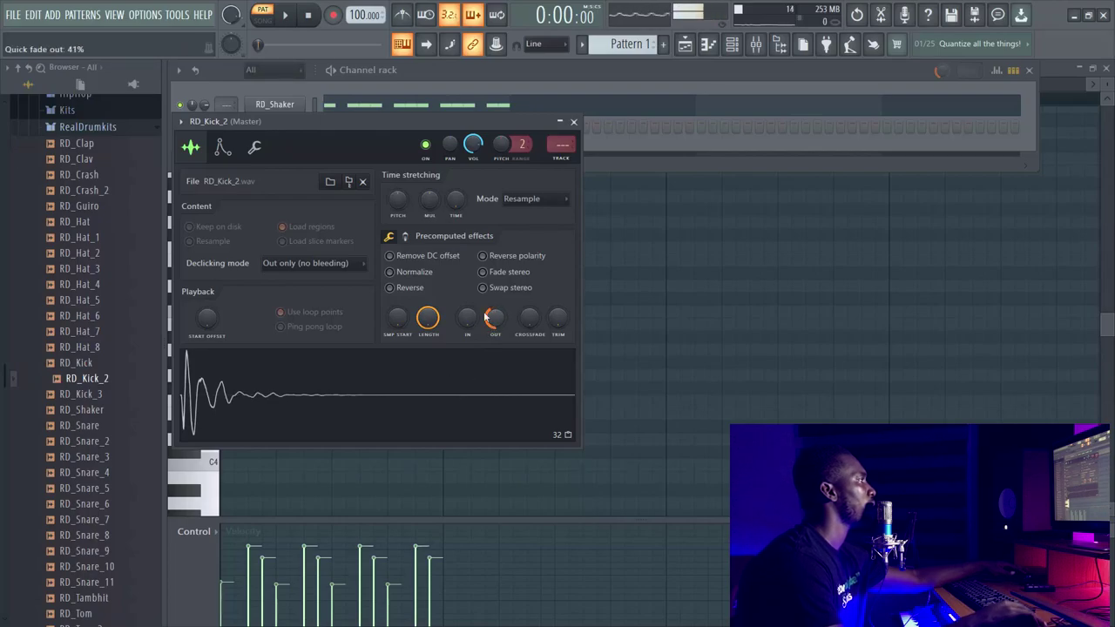
left_click(574, 122)
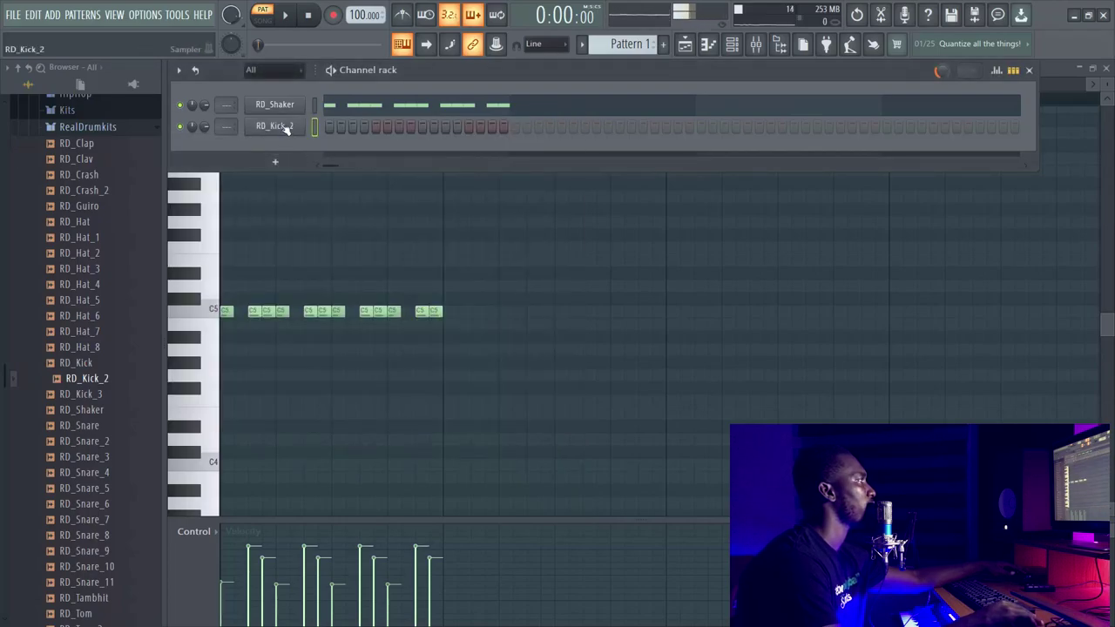
- Duplicate the one-bar RD_Shaker pattern in the piano roll until it fills four bars
left_click(391, 114)
left_click(393, 112)
key("ctrl+a")
key("ctrl+b")
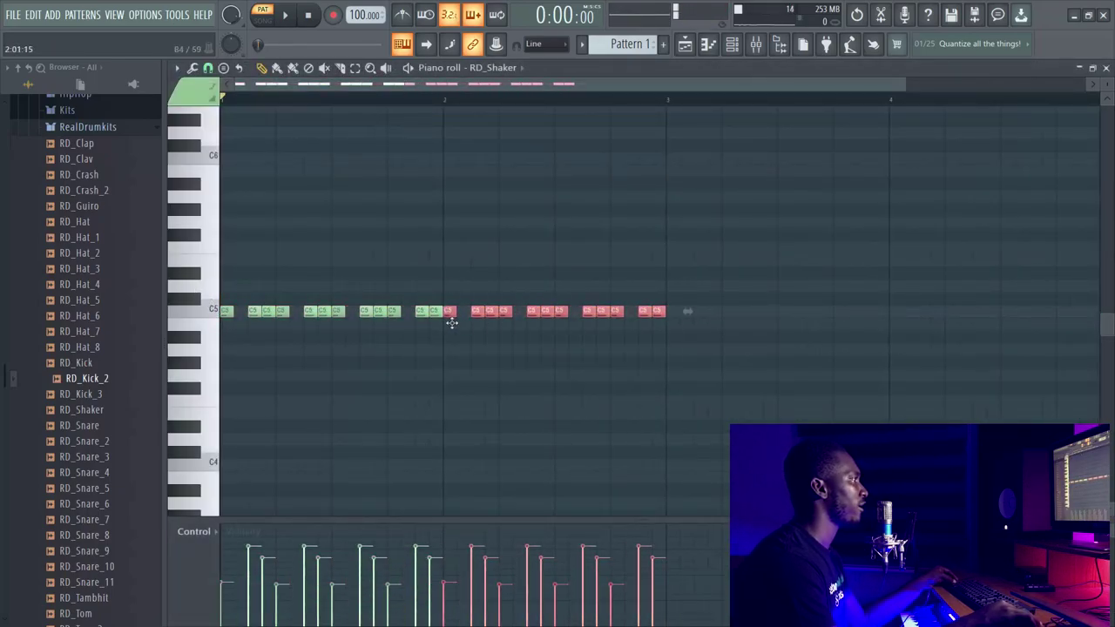
left_click_drag(683, 343, 203, 274)
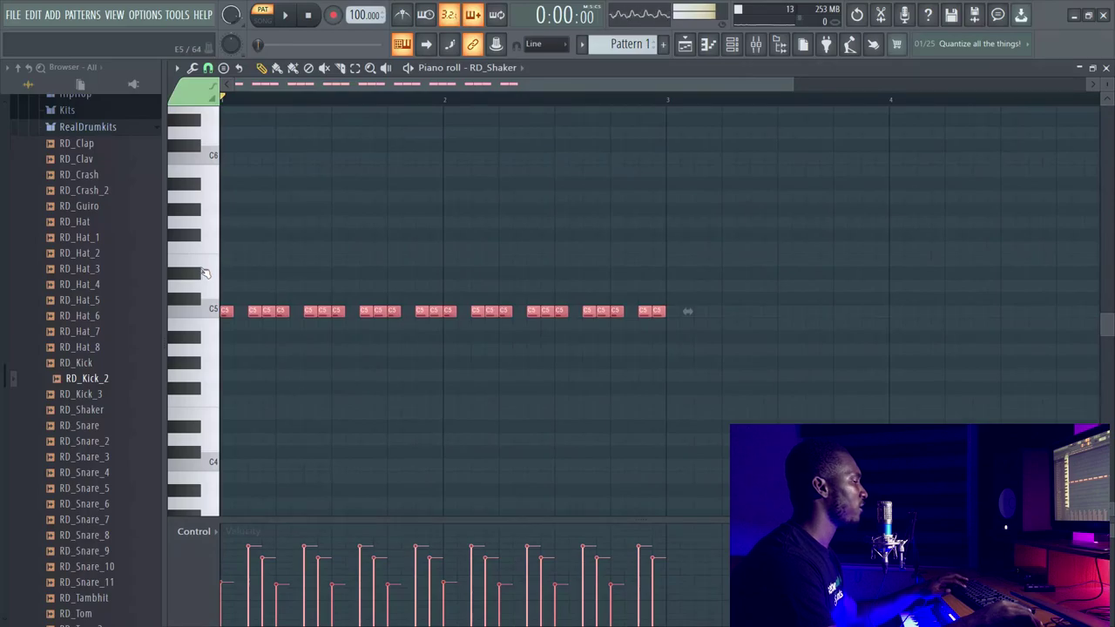
key("ctrl+b")
- Draw an RD_Kick_2 note at C5 on the first beat of each of the four bars
left_click(711, 46)
right_click(291, 129)
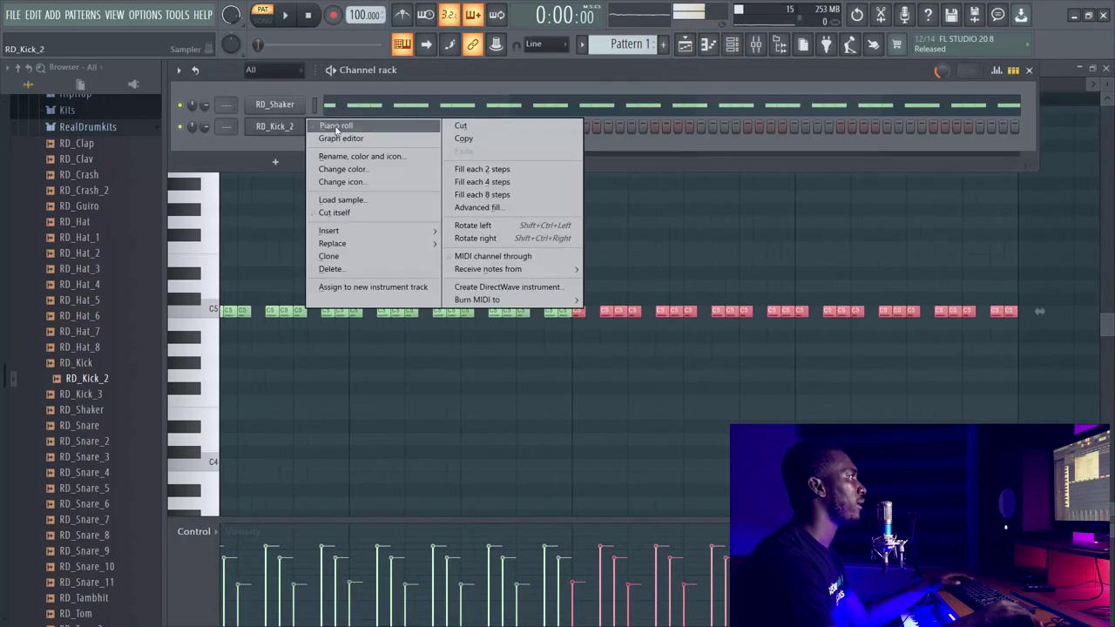
left_click(336, 127)
left_click_drag(320, 81, 263, 82)
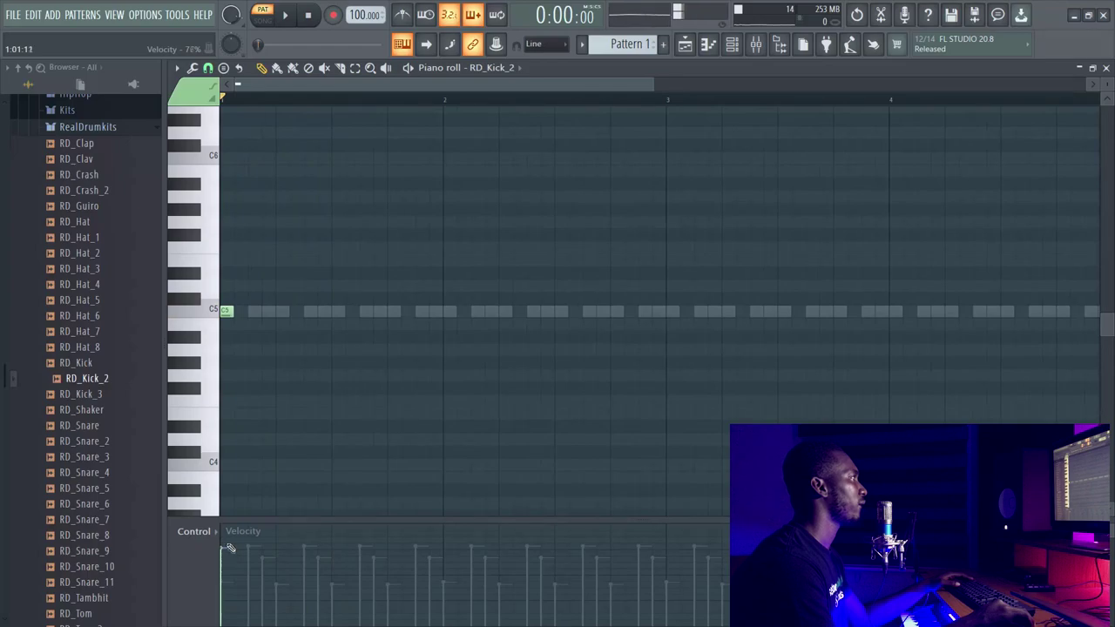
left_click(449, 312)
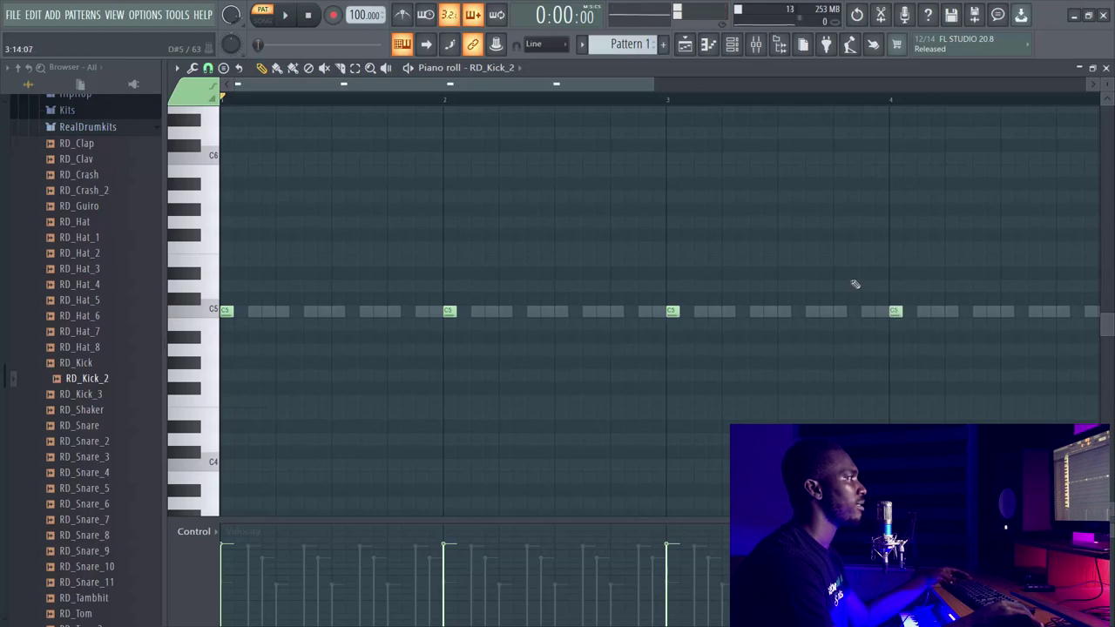
scroll(856, 284, "down", 2)
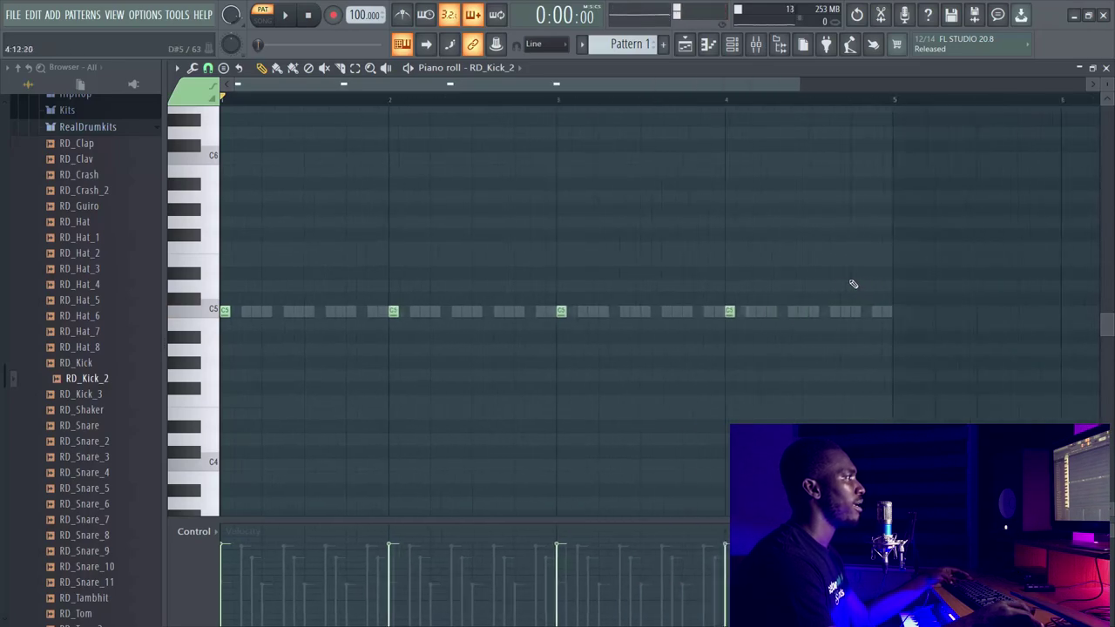
- Audition the snare samples, add RD_Snare_4 as a new channel below the kick and open its channel settings
left_click(733, 45)
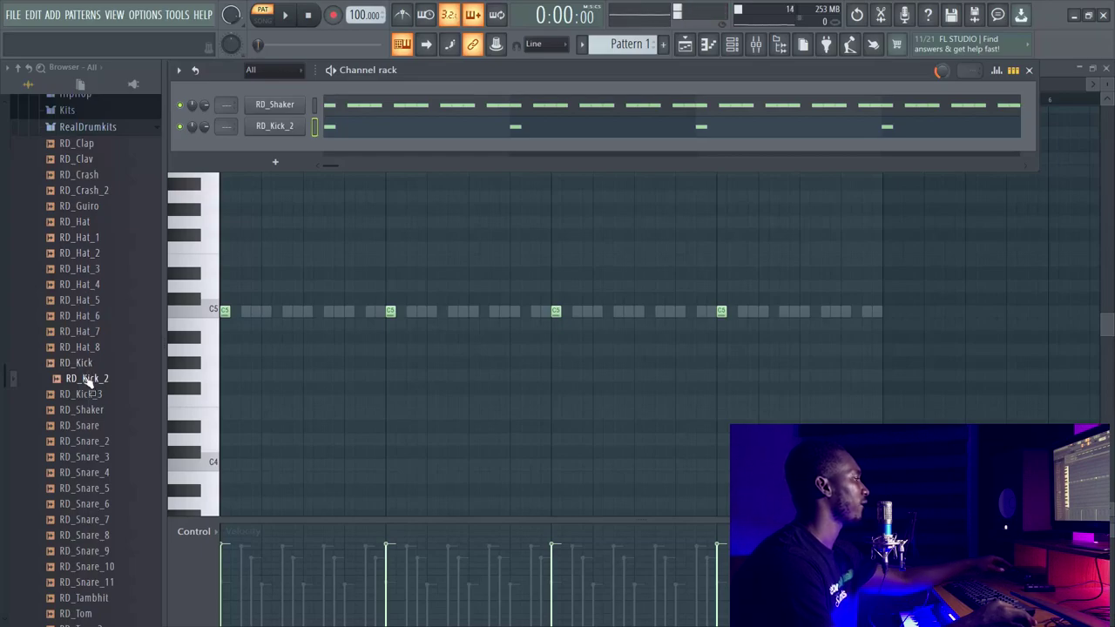
left_click(102, 426)
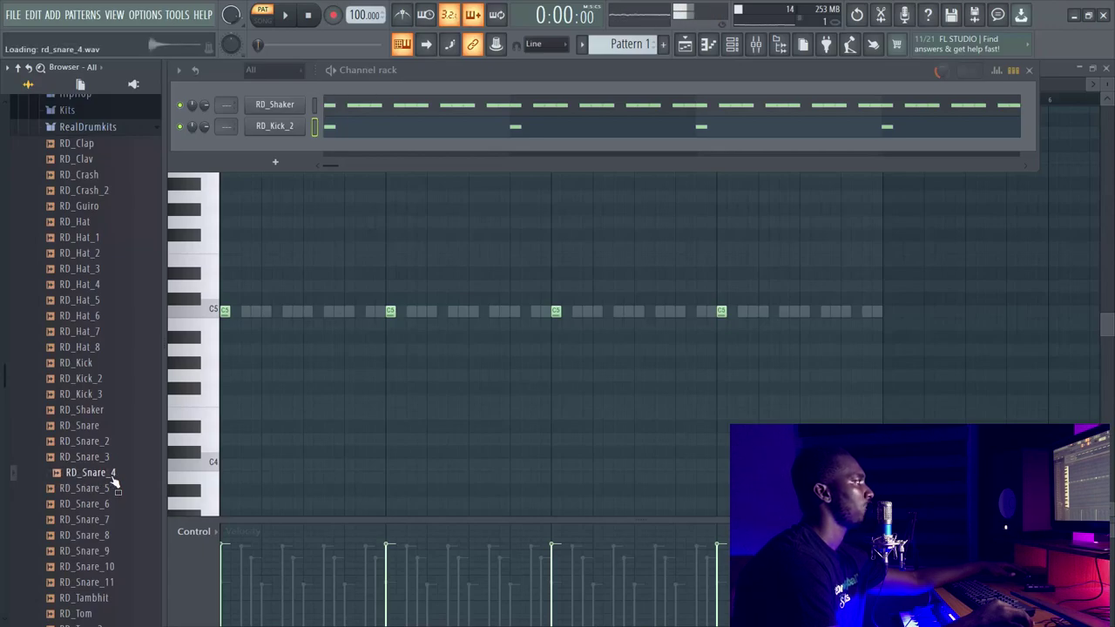
left_click_drag(131, 470, 319, 156)
left_click(284, 151)
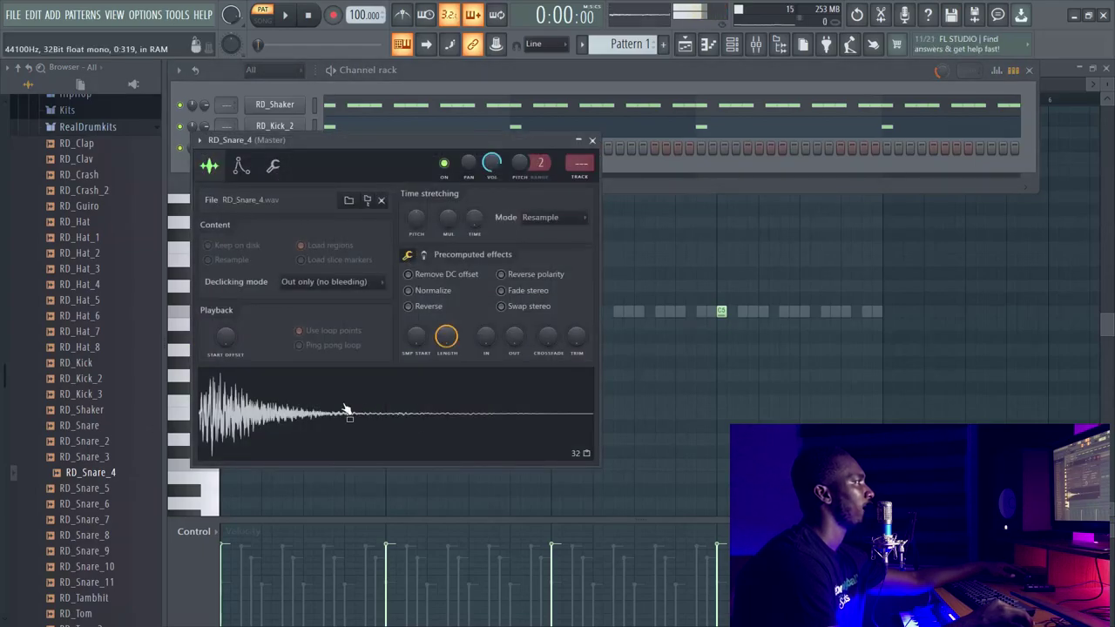
- Route the RD_Snare_4 channel to mixer Insert 1
left_click(756, 46)
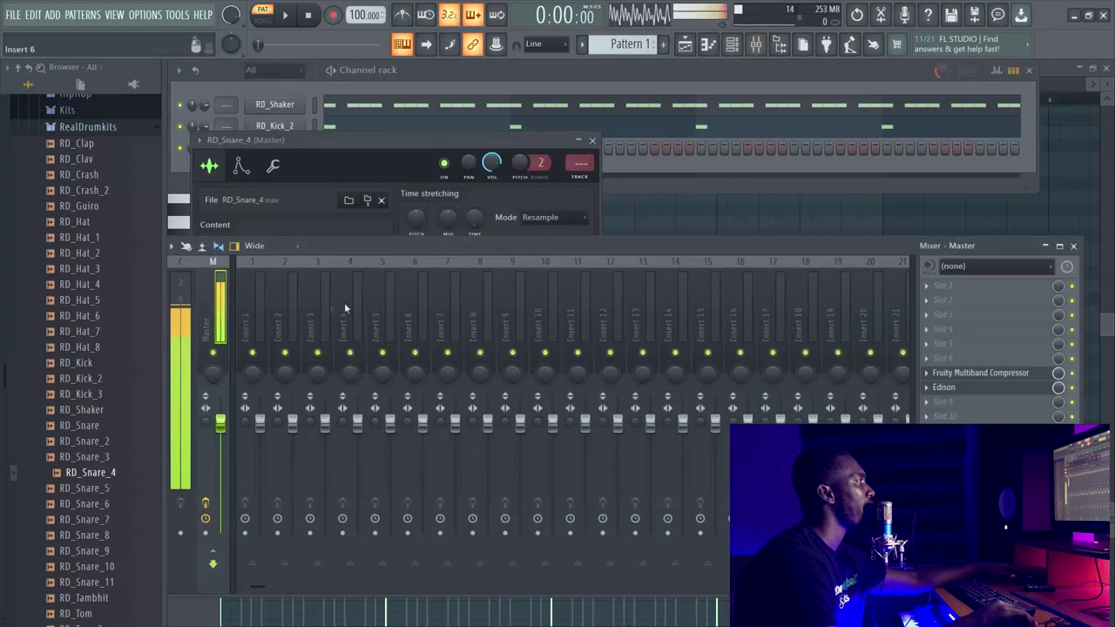
right_click(258, 324)
mouse_move(366, 386)
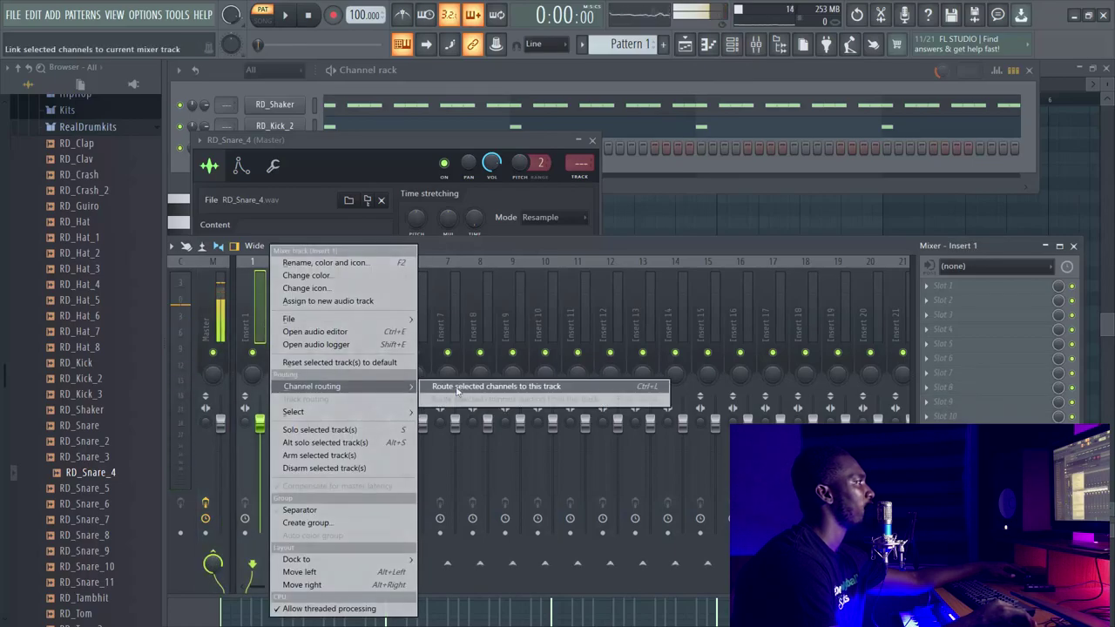
left_click(506, 386)
- Load Fruity Parametric EQ 2 into the first effect slot of the RD_Snare_4 mixer track
left_click(943, 286)
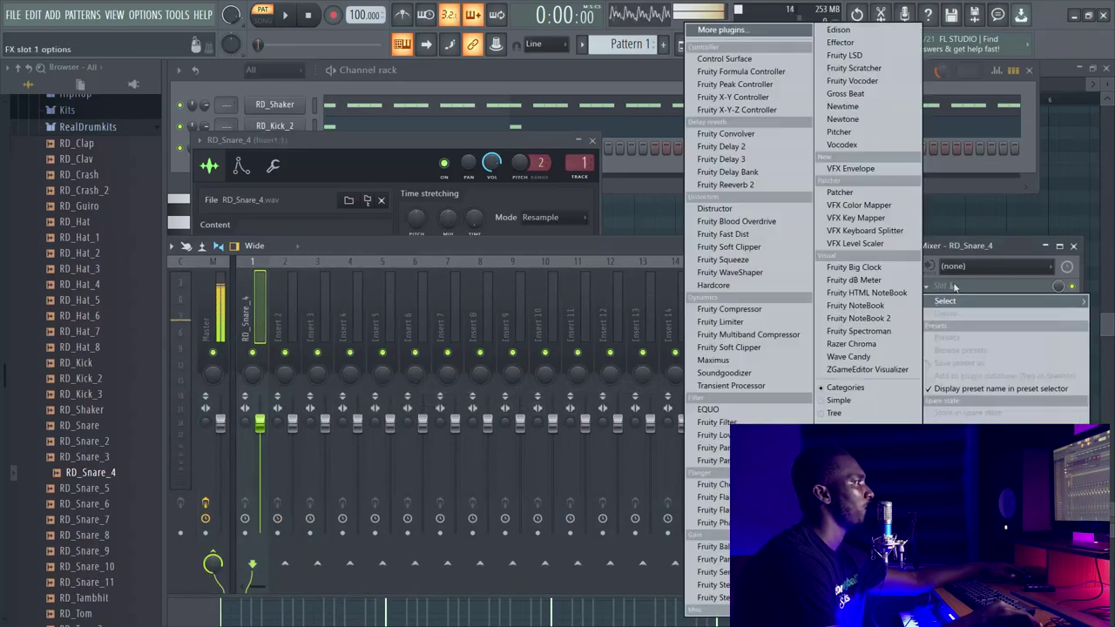
left_click(707, 462)
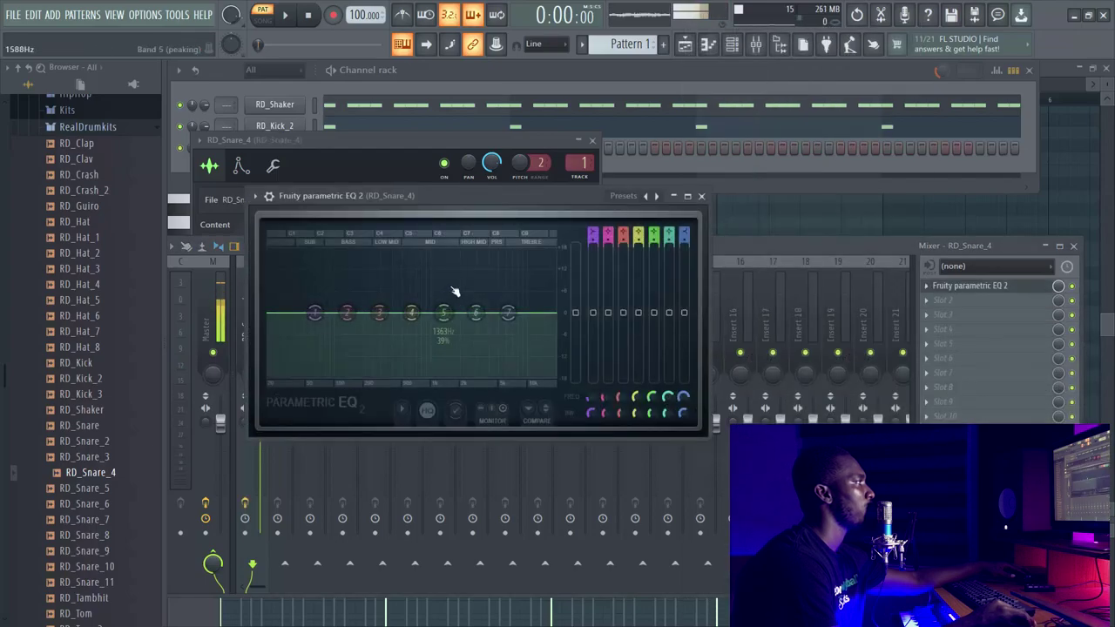
- Place RD_Snare_4 notes at C5 on steps 4 and 13 of each of the four bars in the piano roll
left_click(318, 85)
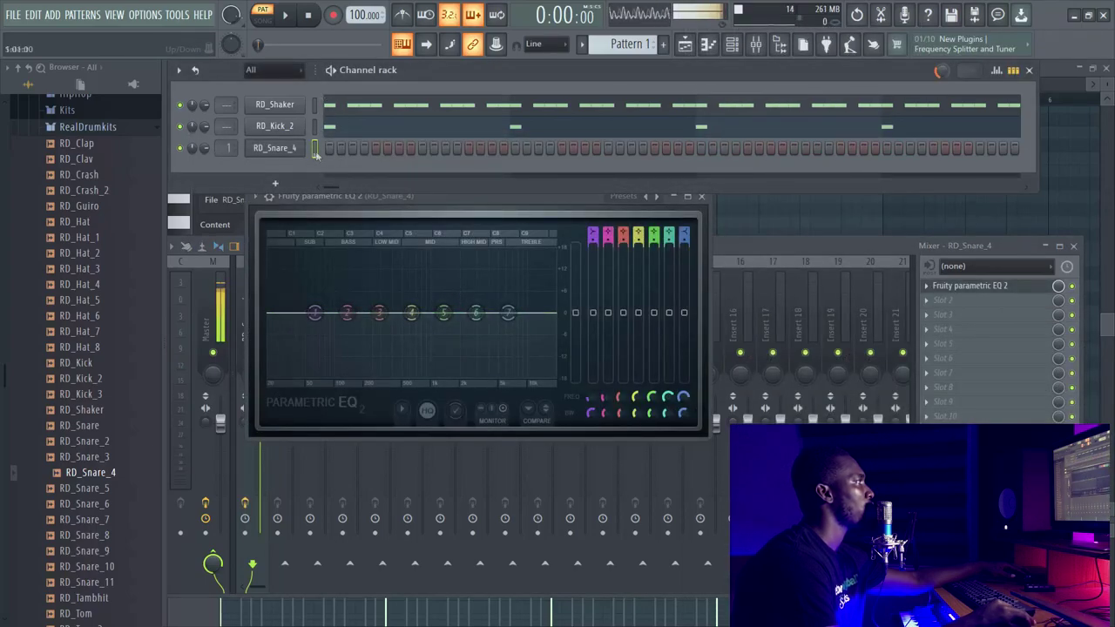
right_click(296, 147)
left_click(340, 147)
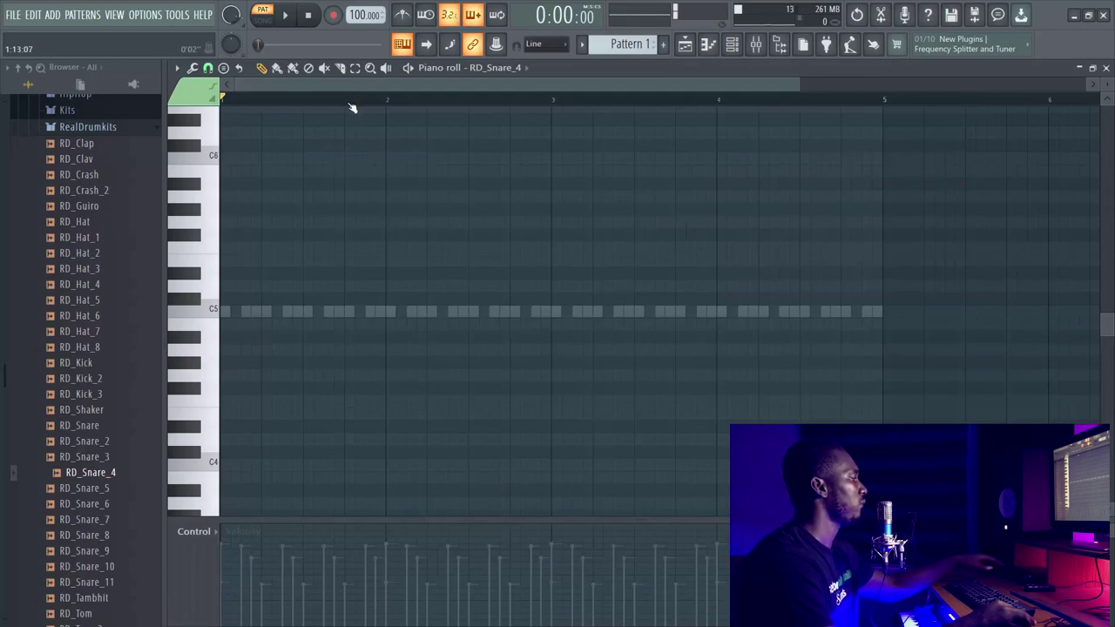
key("space")
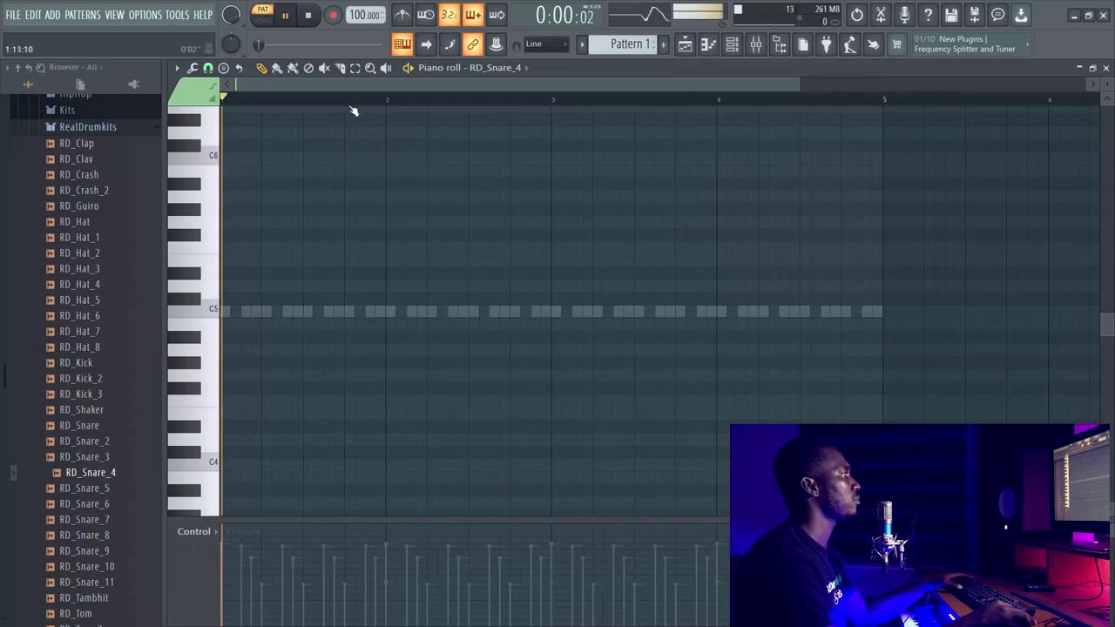
left_click(257, 313)
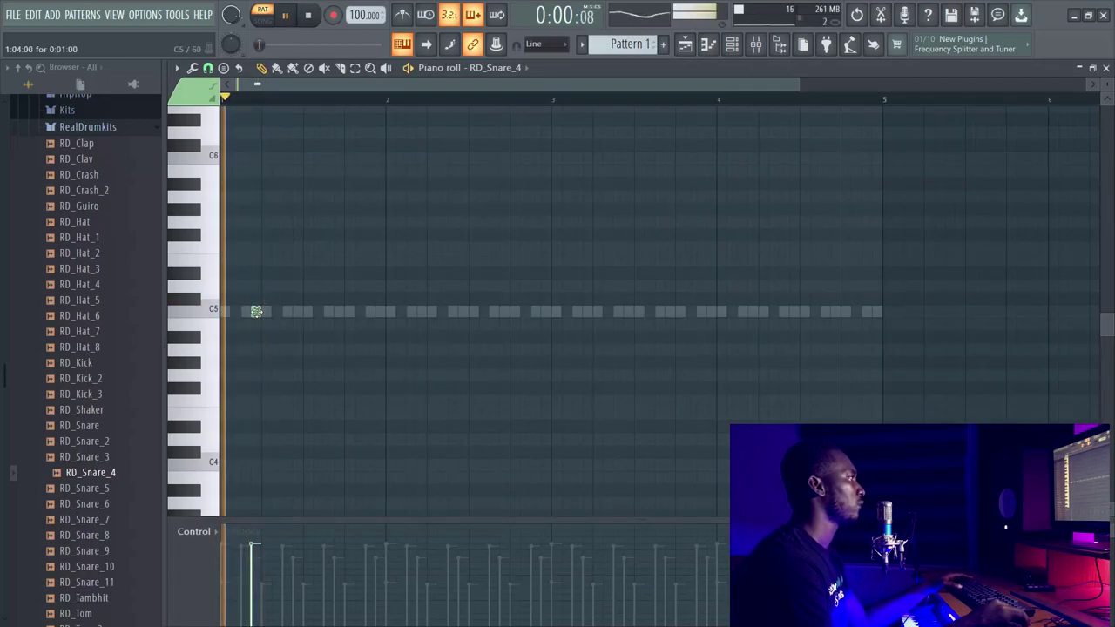
left_click(306, 311)
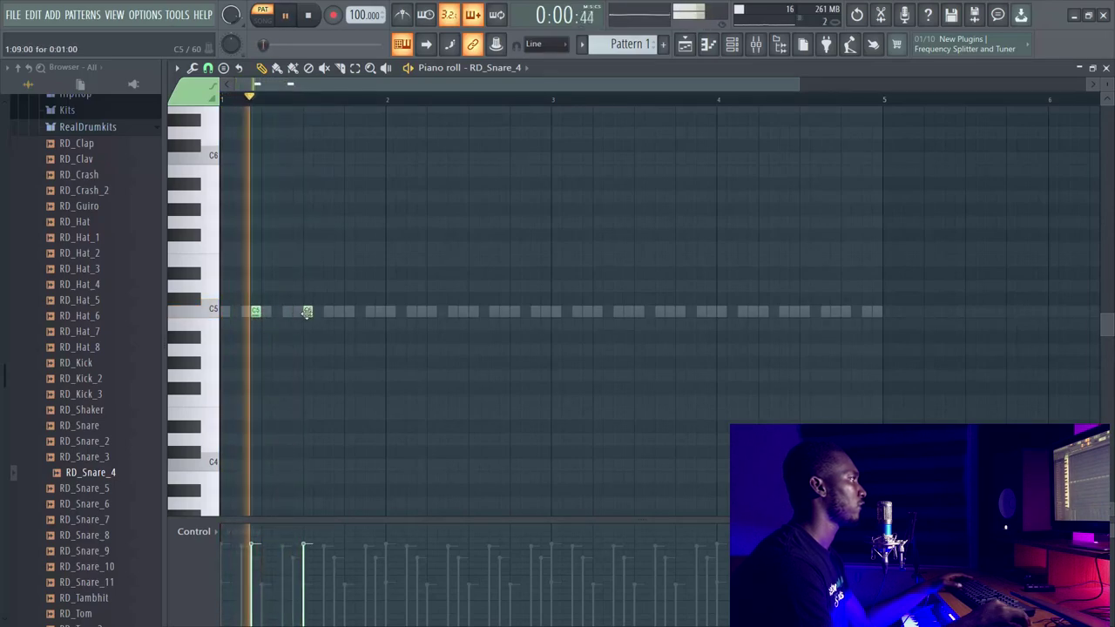
left_click_drag(307, 312, 329, 314)
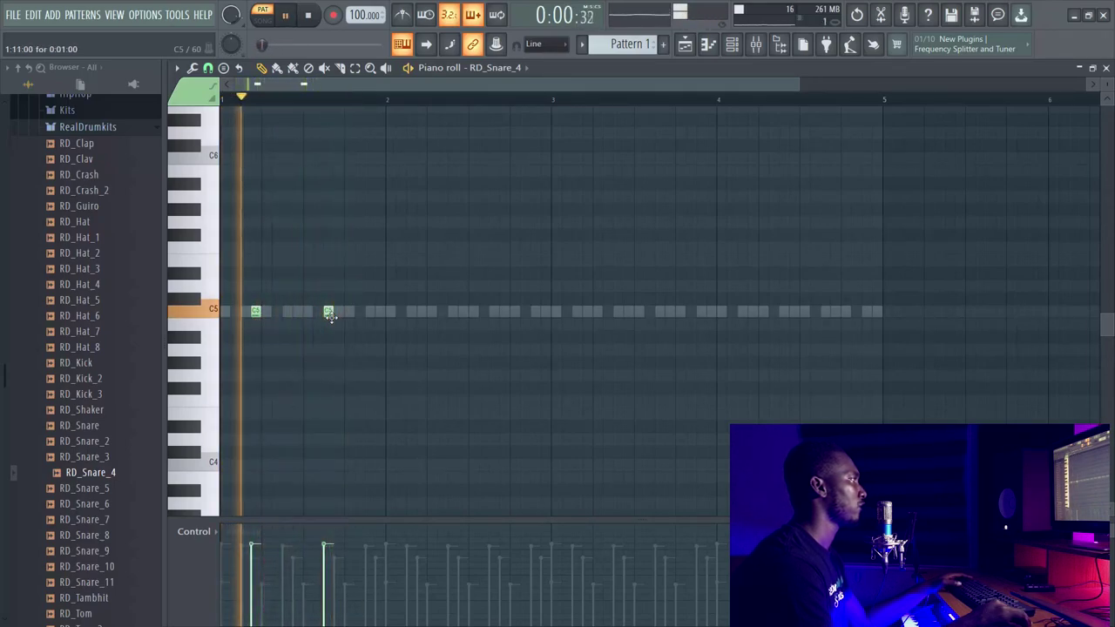
left_click_drag(331, 316, 418, 311)
left_click_drag(562, 342, 581, 324)
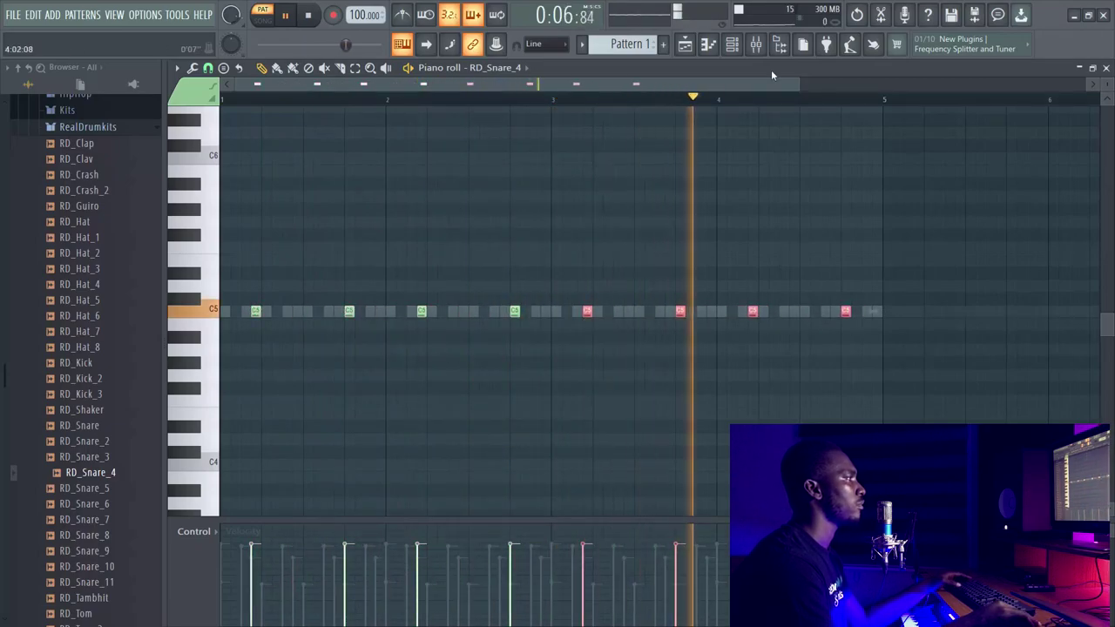
key("space")
- Set band 1 of the snare track's Fruity Parametric EQ 2 to a high-pass filter
left_click(757, 46)
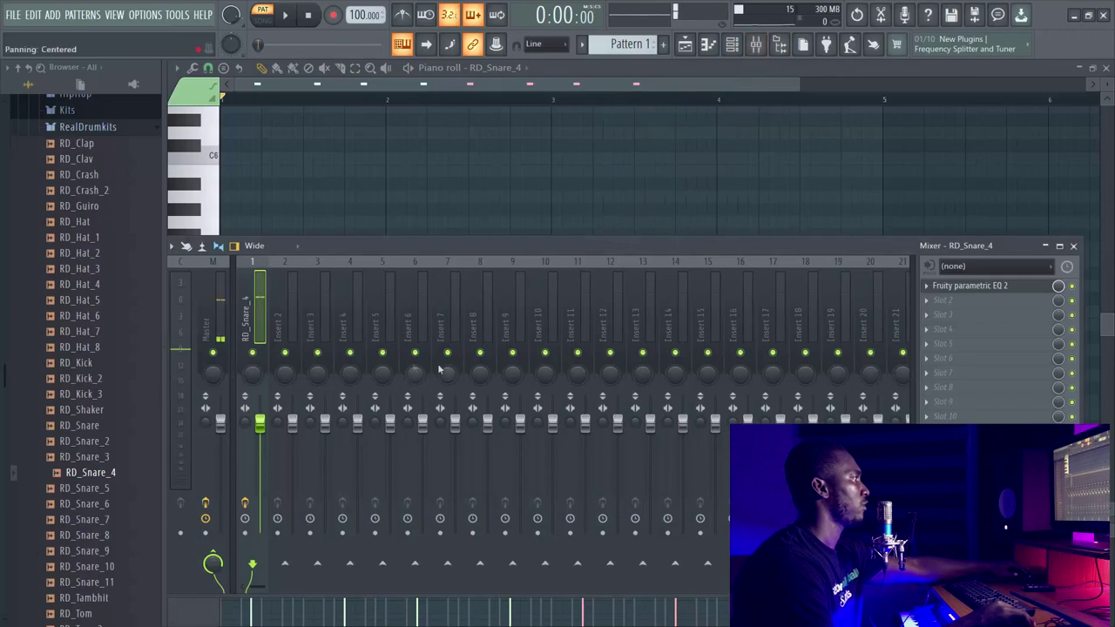
left_click(991, 287)
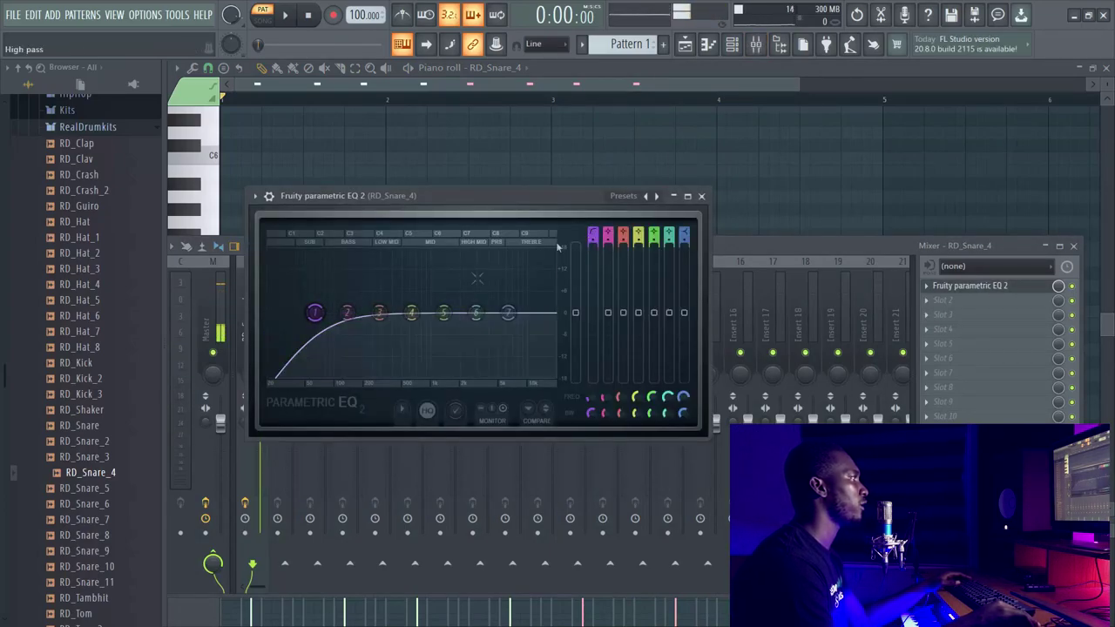
right_click(314, 314)
left_click(335, 332)
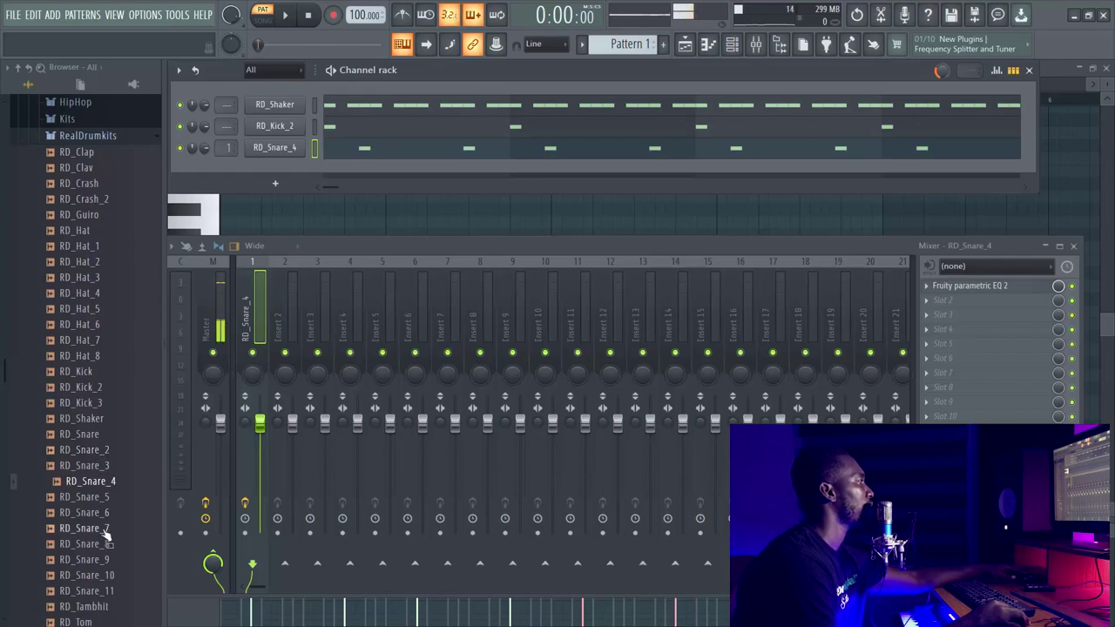
- Audition the remaining RealDrumkits samples and add RD_Tambhit as a new channel below the snare
scroll(104, 533, "down", 4)
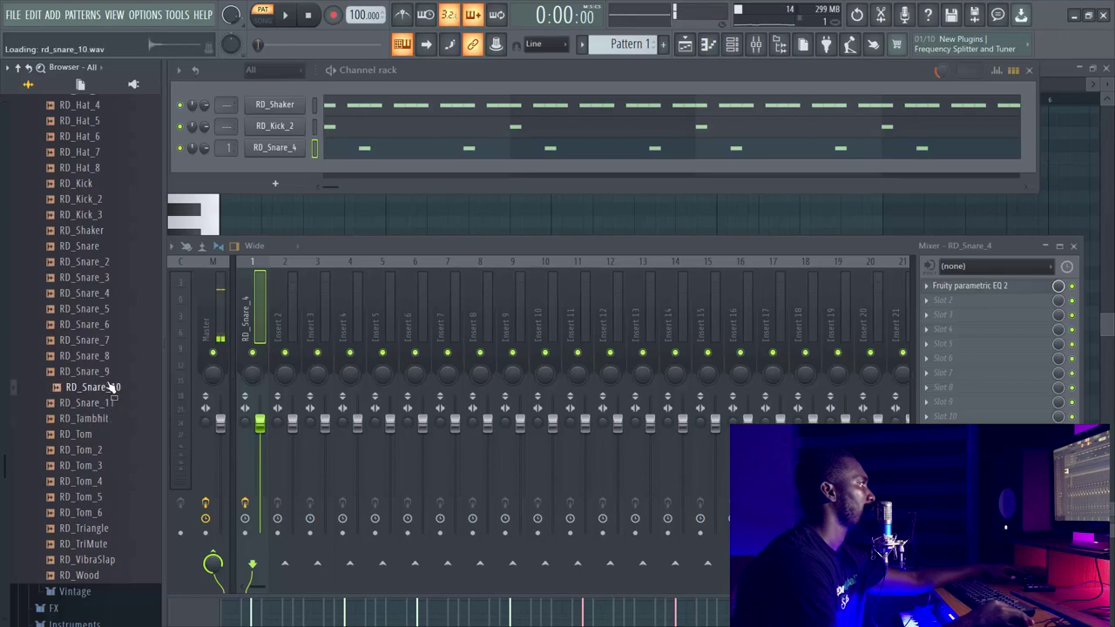
left_click_drag(282, 153, 279, 170)
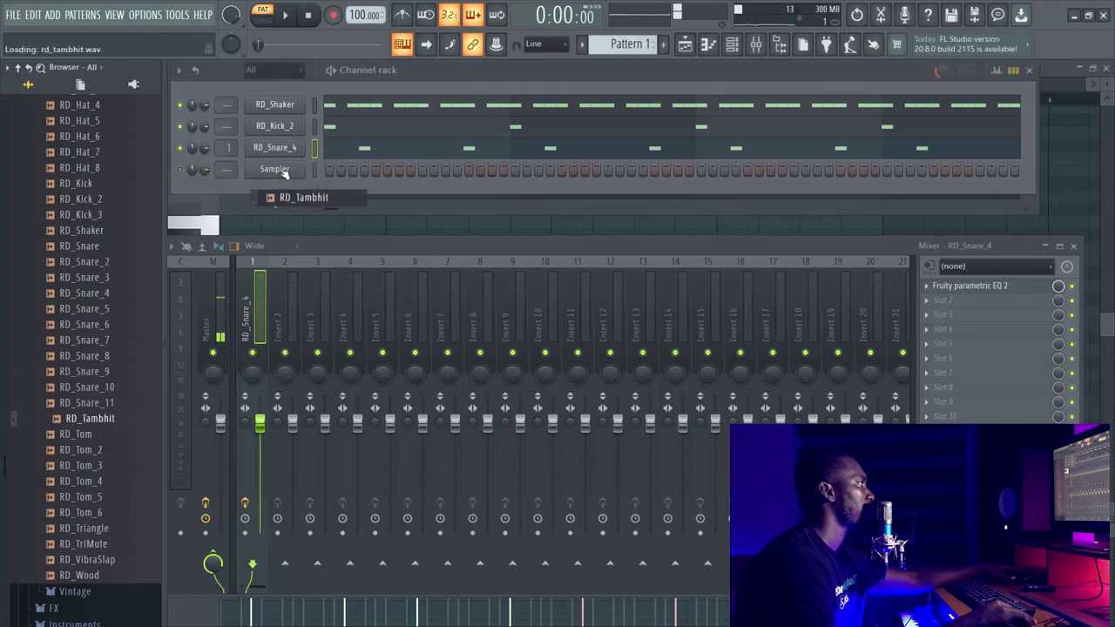
right_click(279, 171)
- Copy the RD_Kick_2 note pattern and paste it onto the RD_Tambhit channel
right_click(287, 149)
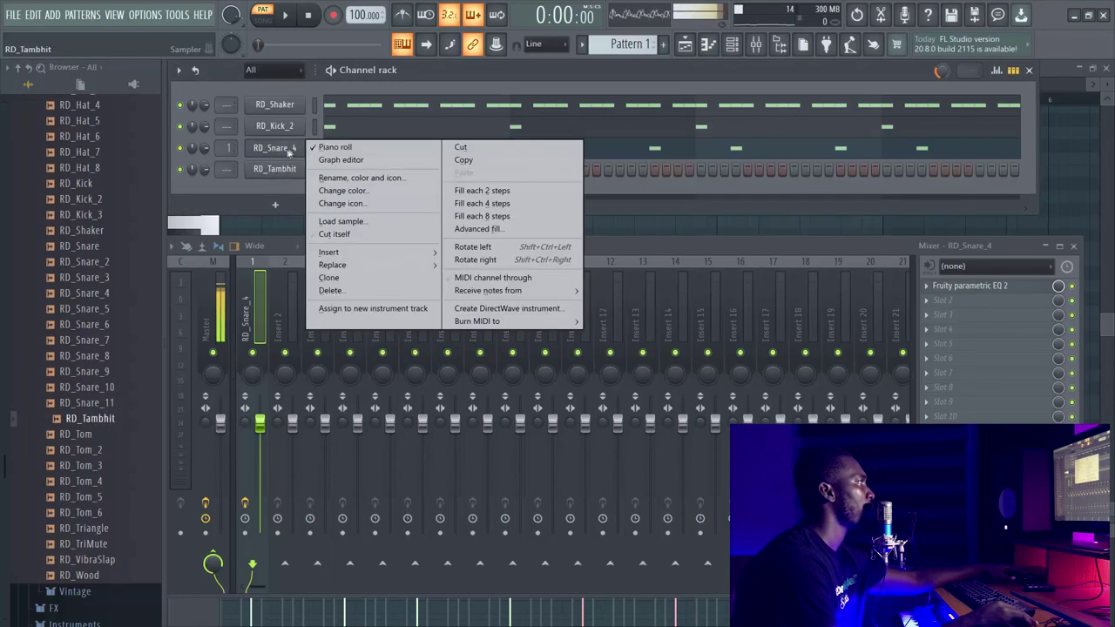
left_click(465, 160)
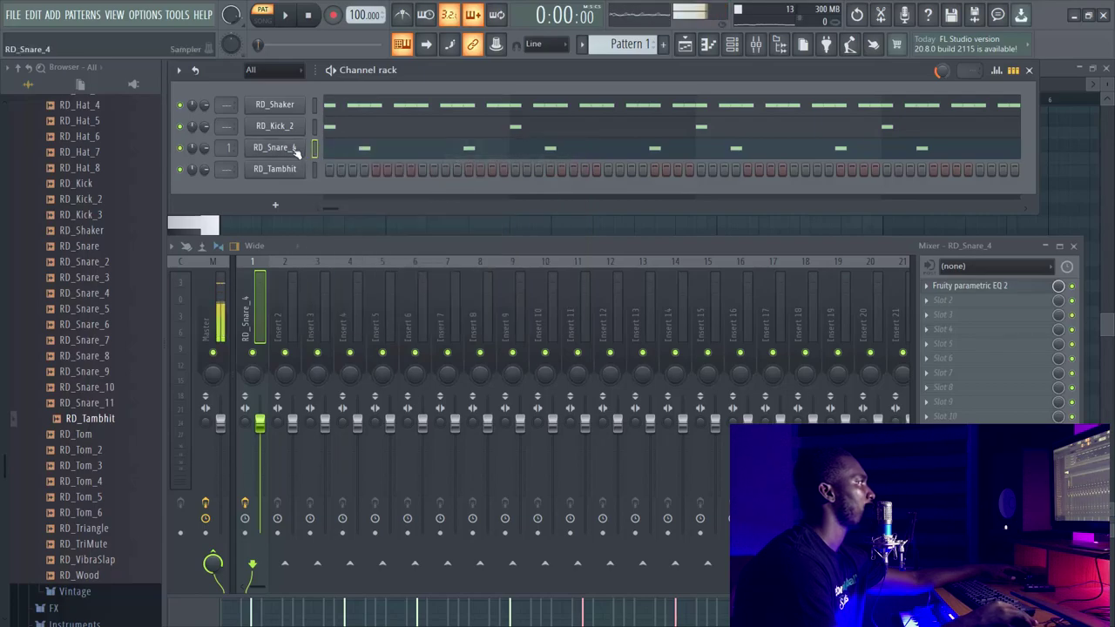
right_click(306, 125)
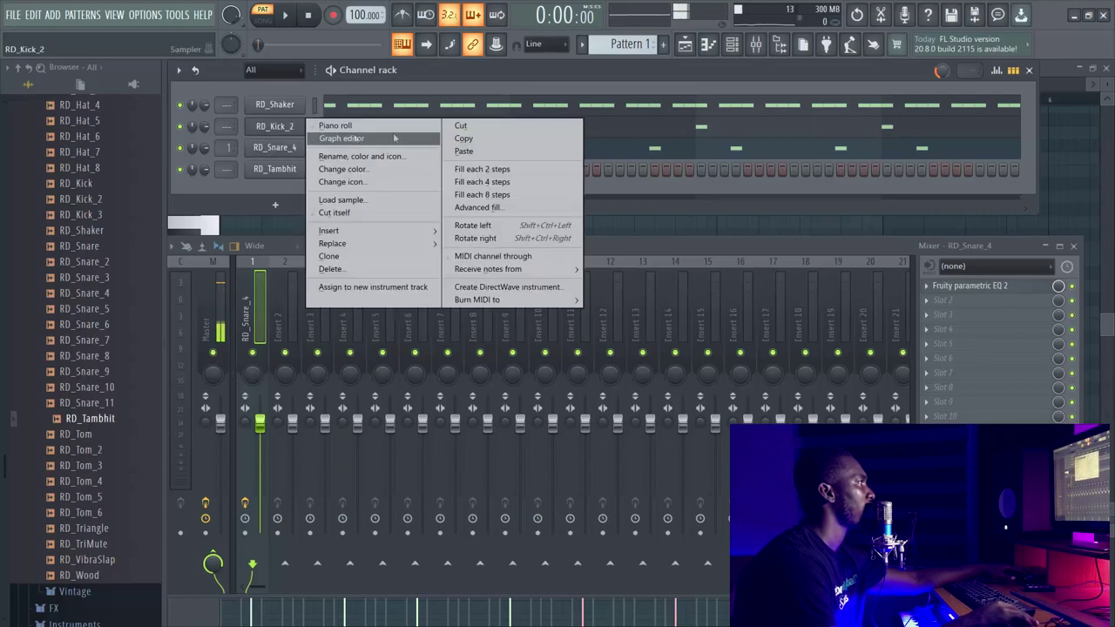
left_click(470, 139)
right_click(305, 168)
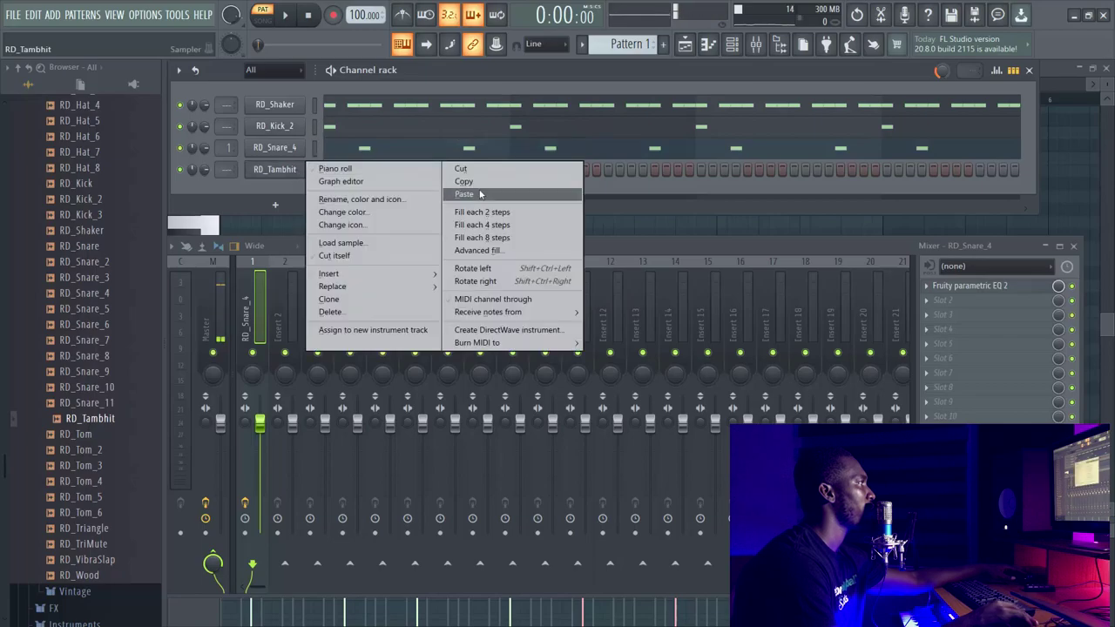
left_click(477, 193)
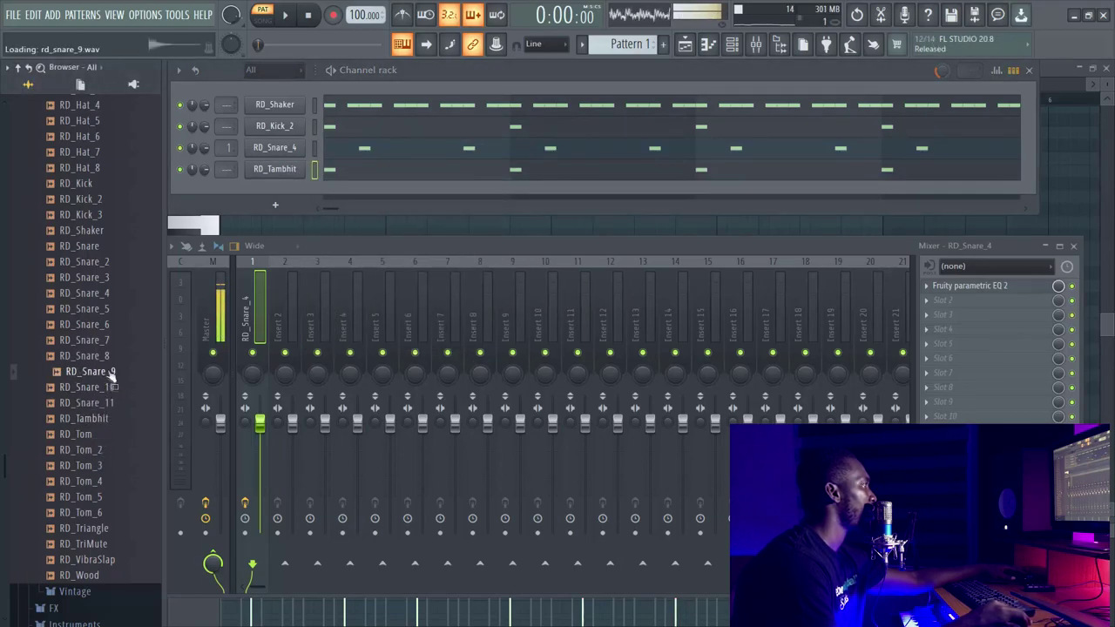
- Draw a one-bar RD_Hat_4 pattern at C5 on steps 1, 4, 7, 11 and 13 in the piano roll
right_click(314, 181)
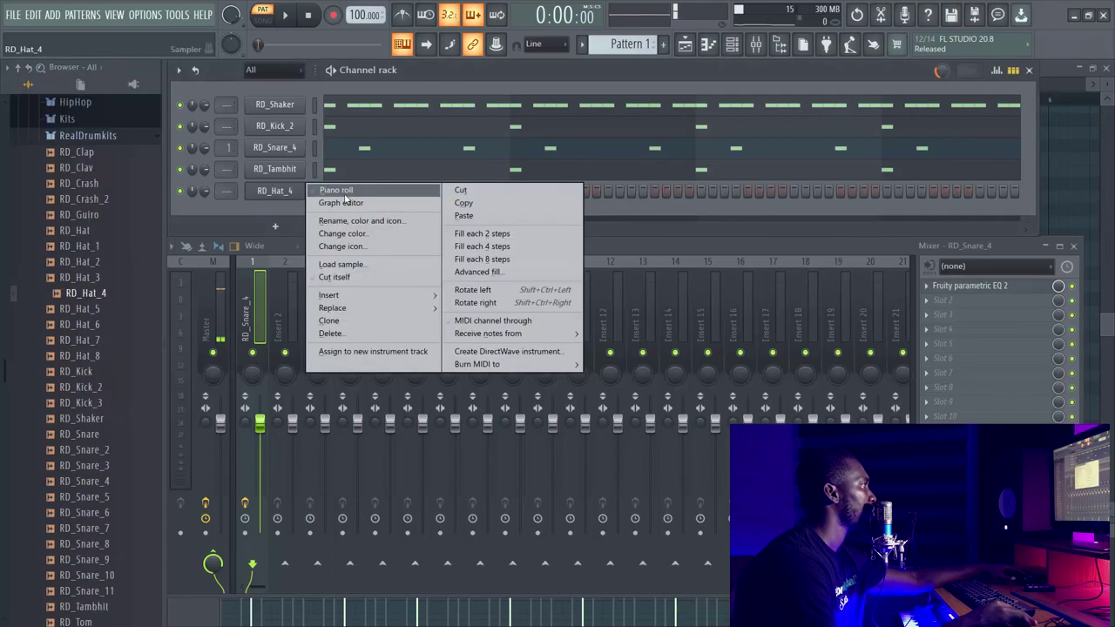
left_click(322, 188)
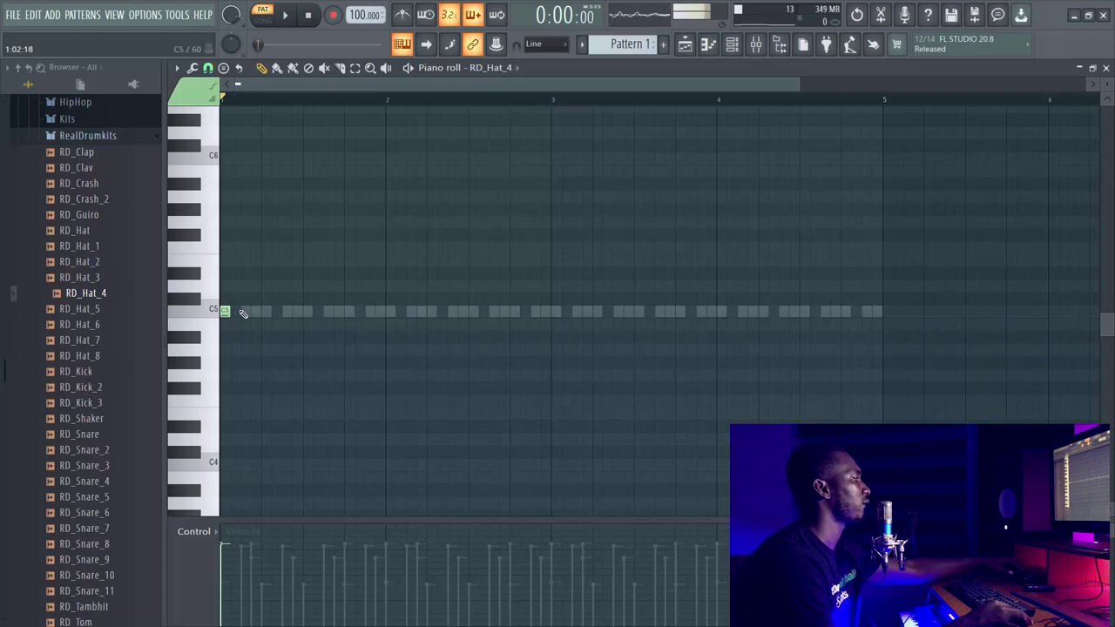
left_click(255, 312)
key("space")
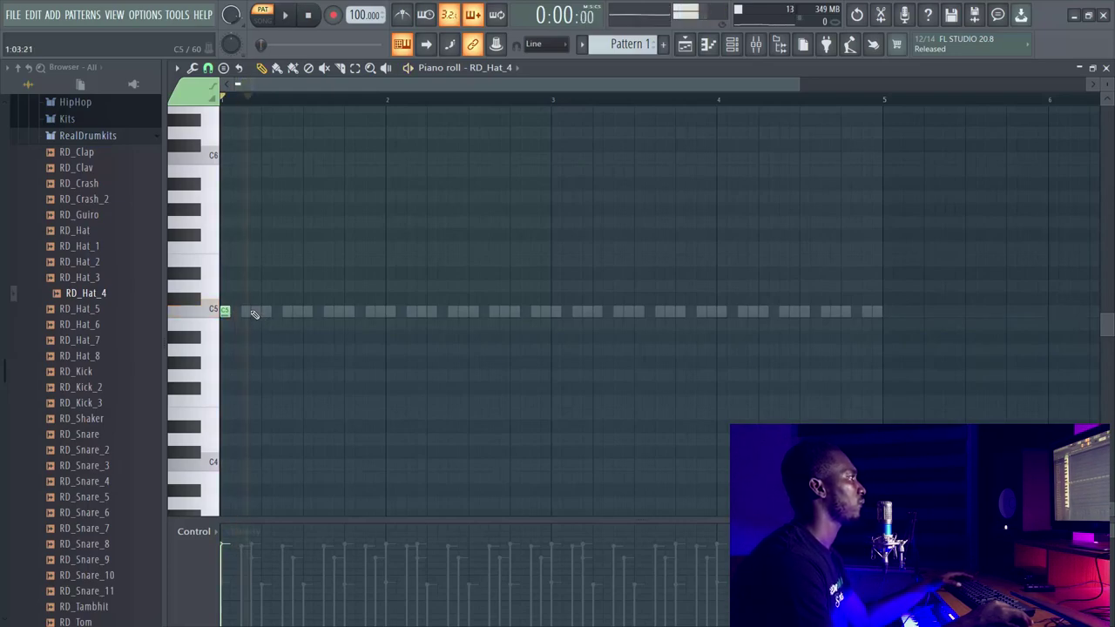
left_click(286, 312)
left_click(326, 312)
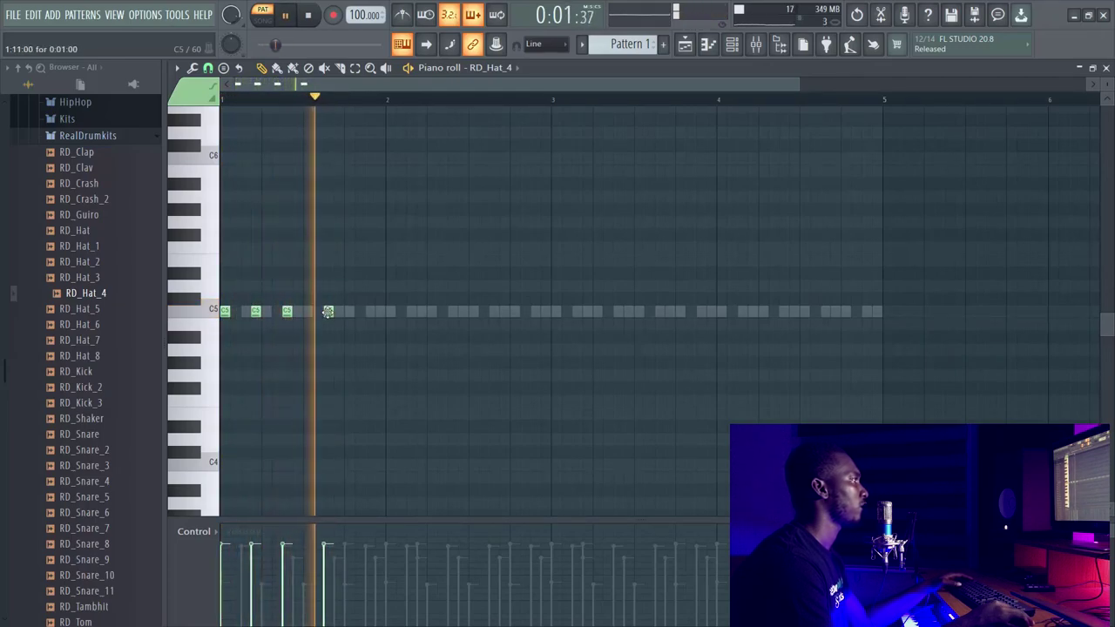
left_click(349, 311)
- Duplicate the one-bar RD_Hat_4 pattern until it fills four bars
left_click_drag(363, 328, 224, 298)
key("ctrl+b")
left_click_drag(521, 339, 224, 298)
key("ctrl+b")
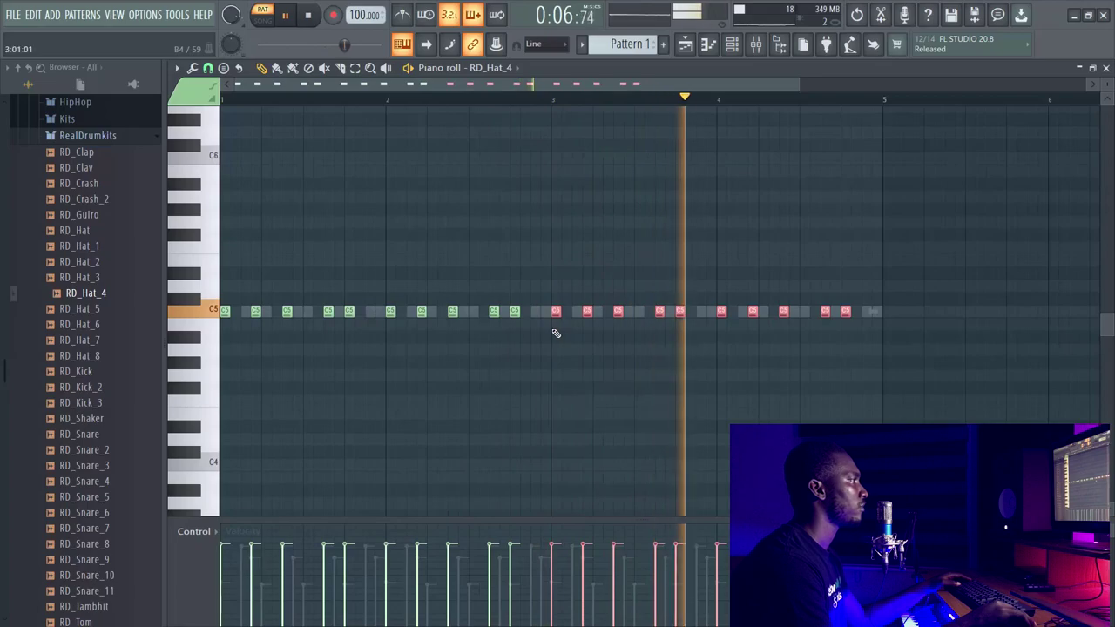
- Return to the channel rack, open the RD_Hat_4 channel and stop playback
left_click(733, 46)
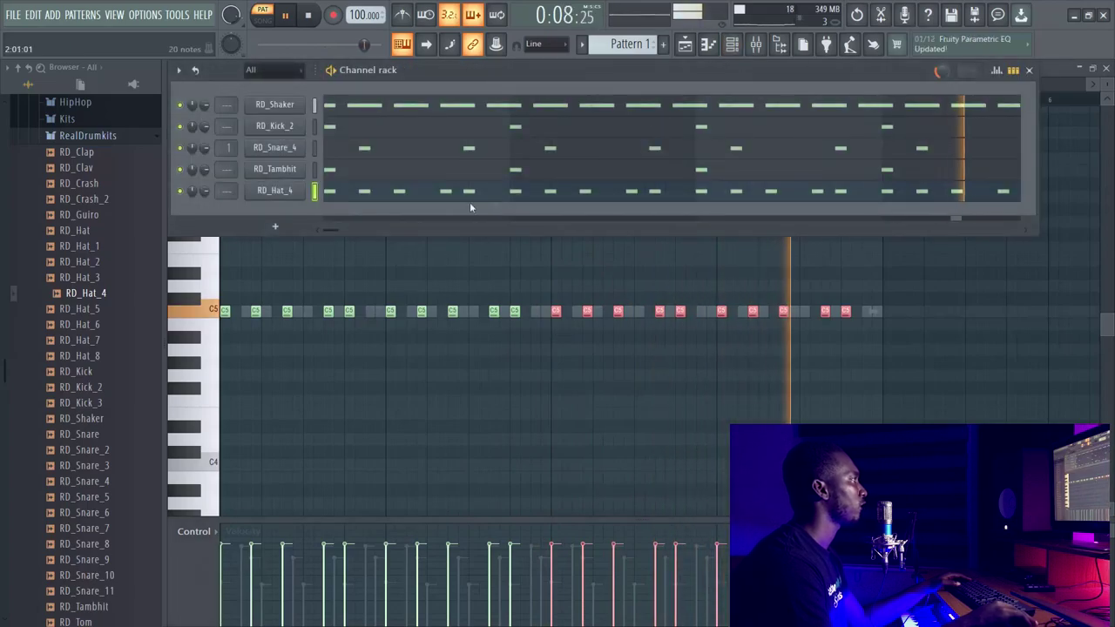
left_click(272, 188)
key("space")
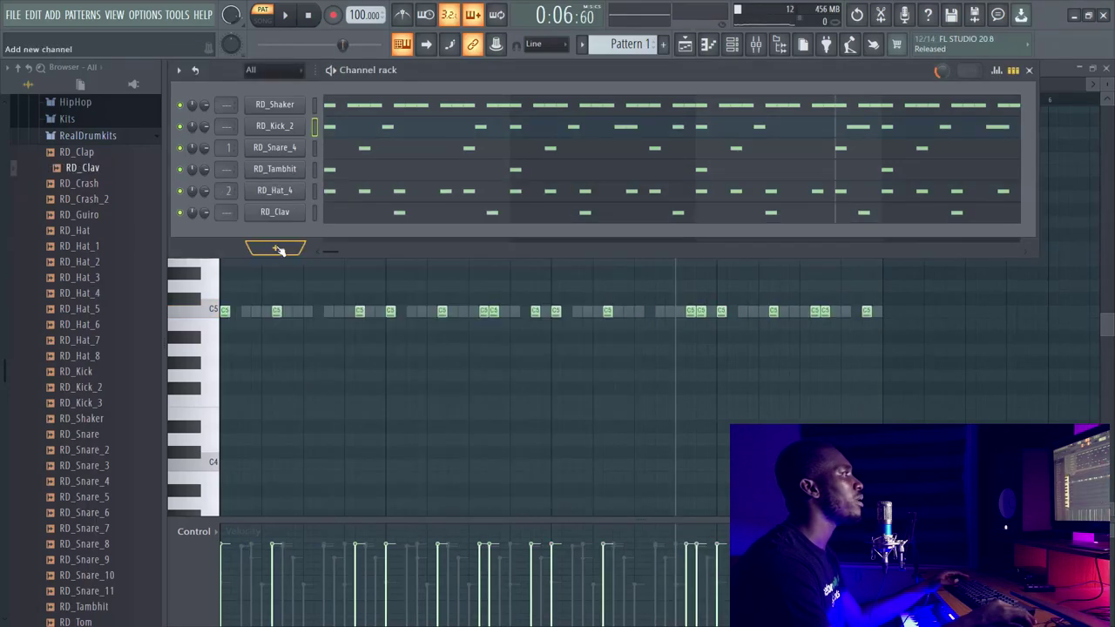
- Add a Morphine synthesizer channel and choose the Strings bank in its presets library
left_click(250, 244)
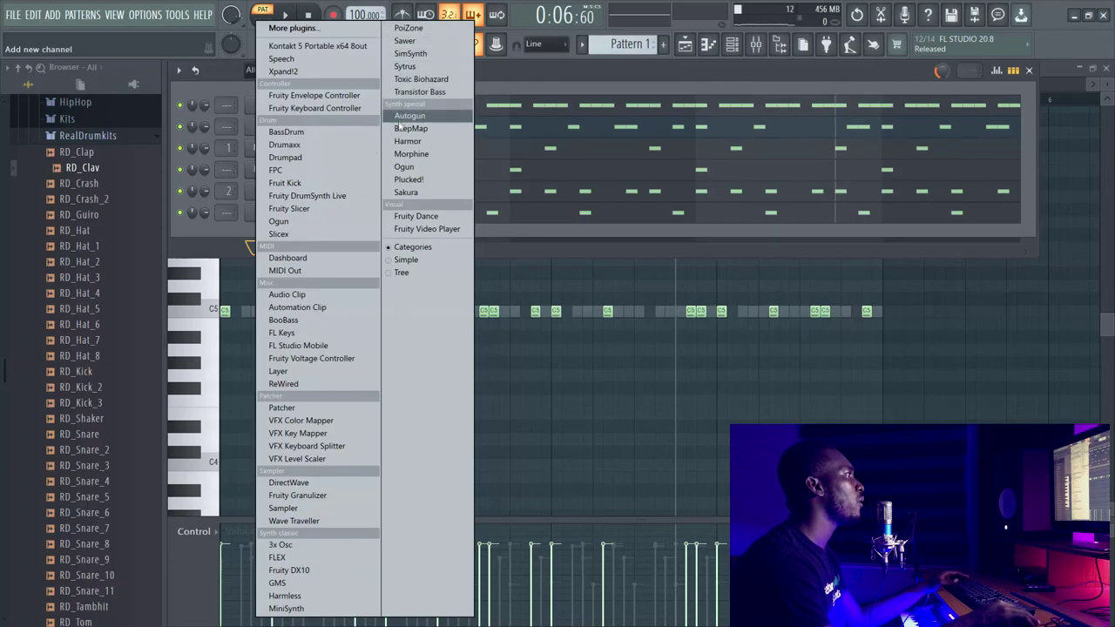
left_click(407, 155)
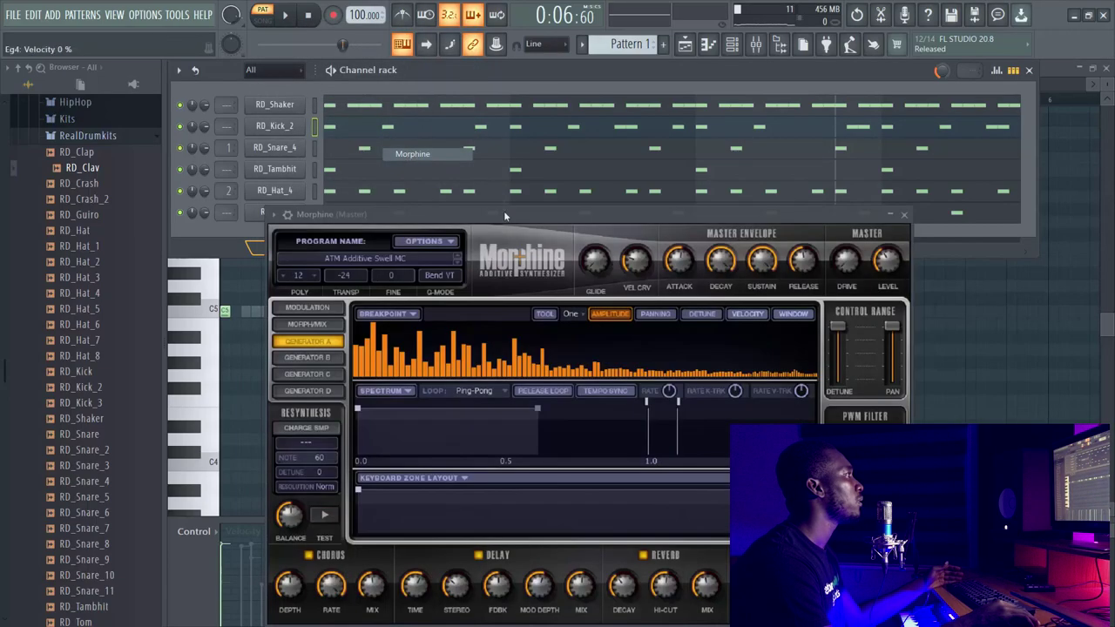
left_click(361, 260)
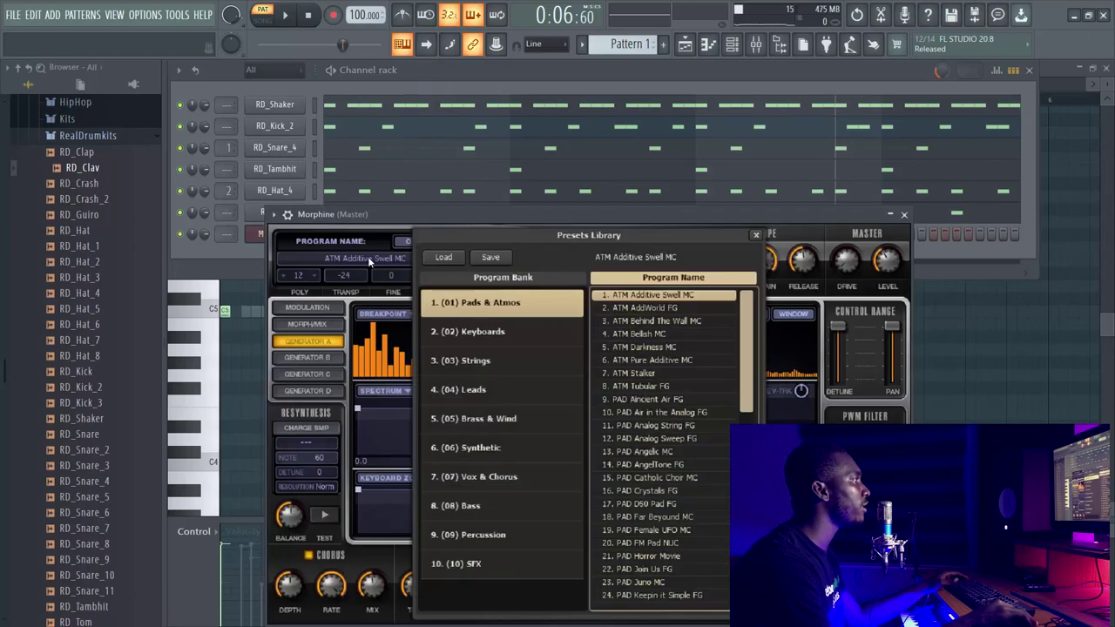
left_click(475, 371)
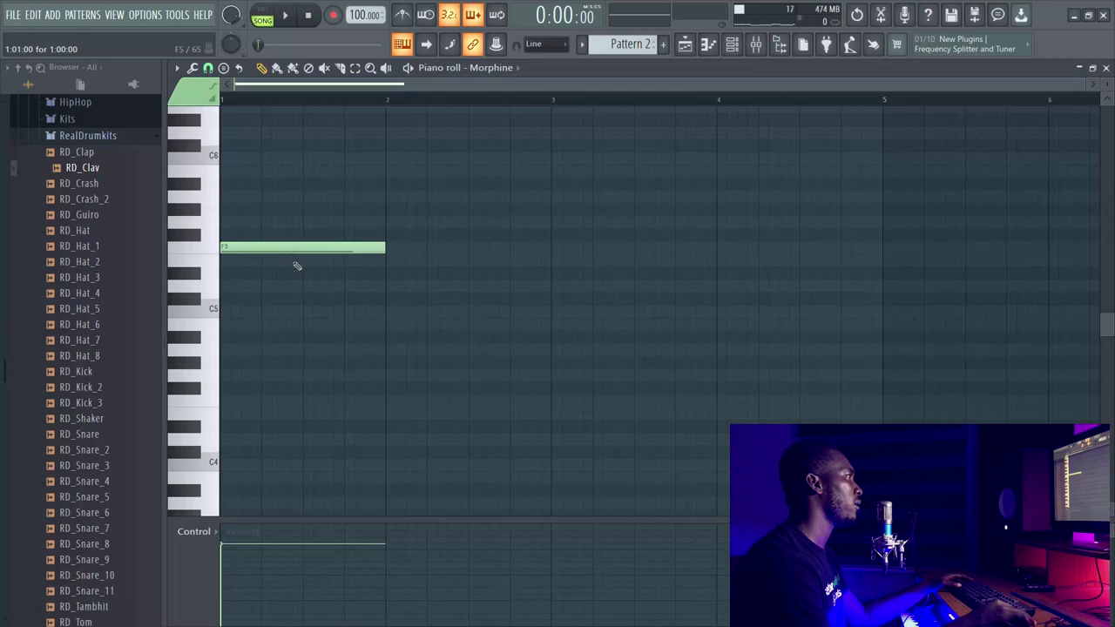
- Move the Morphine note in bar 1 of Pattern 2 to A#5 and add a one-bar C5 note in bar 2
scroll(275, 287, "up", 1)
left_click_drag(264, 279, 264, 219)
key("space")
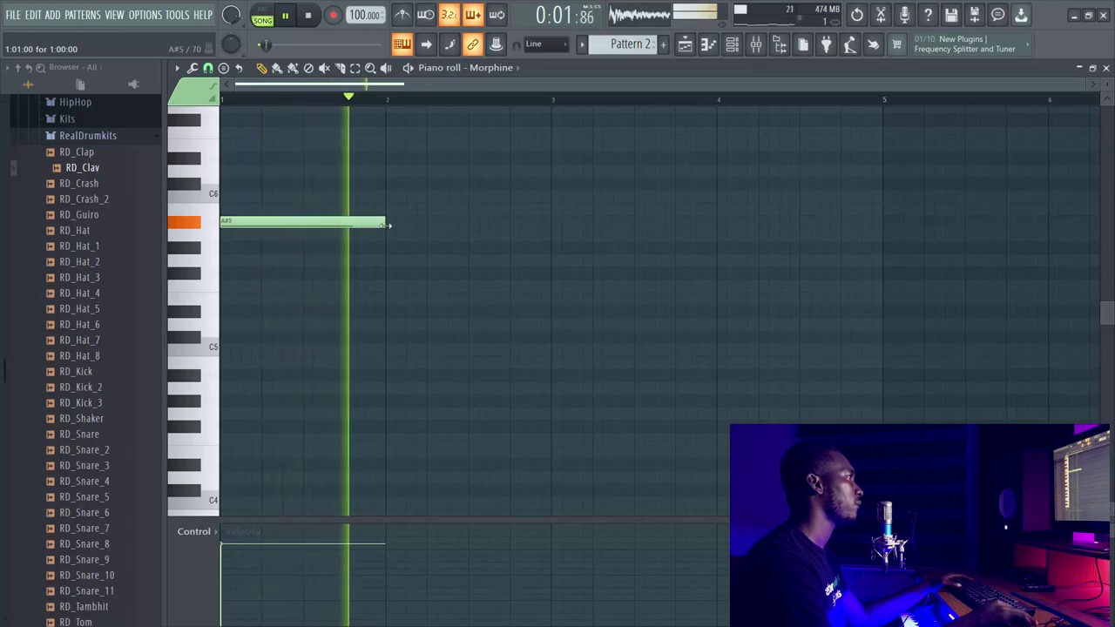
key("space")
left_click_drag(403, 197, 401, 353)
key("space")
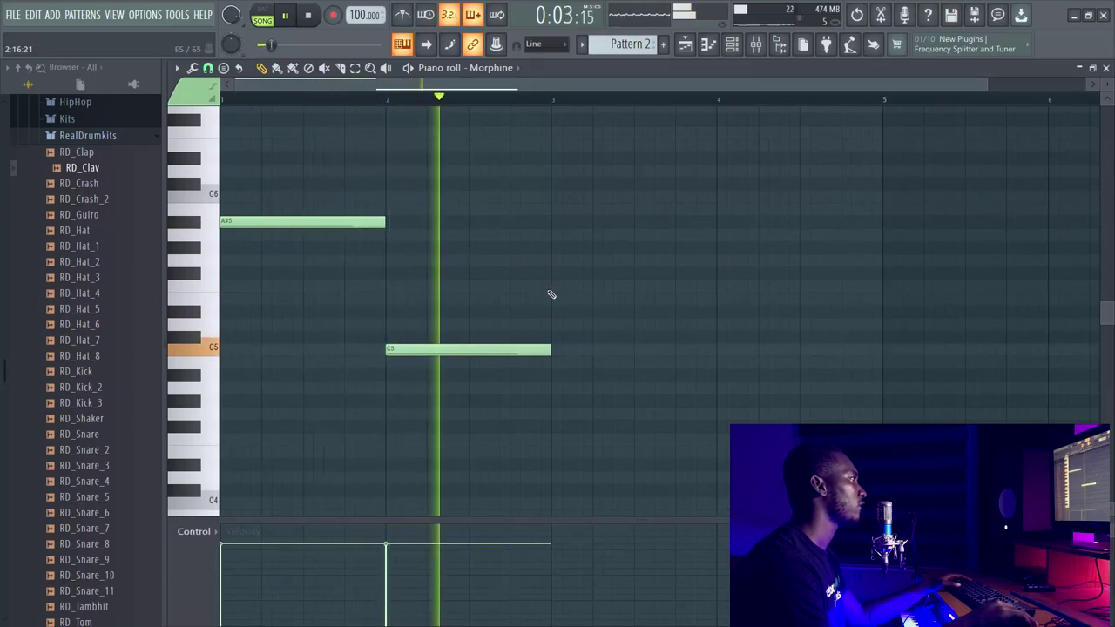
- Add one-bar Morphine notes at F5 in bar 3 and D5 in bar 4, and play the melody
left_click_drag(555, 276, 562, 298)
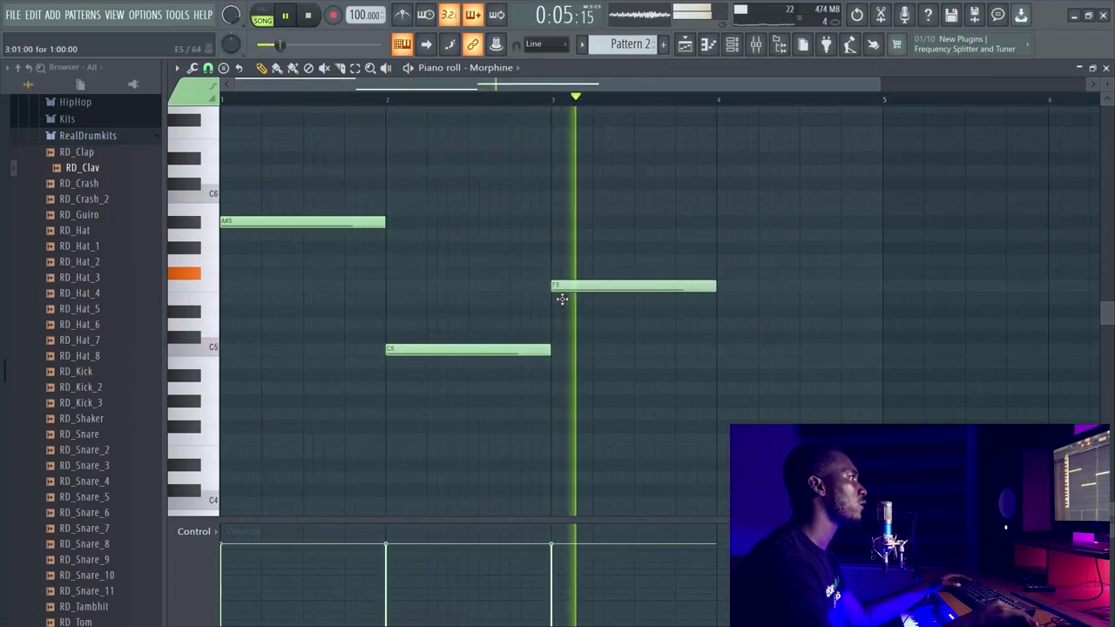
key("space")
key("space")
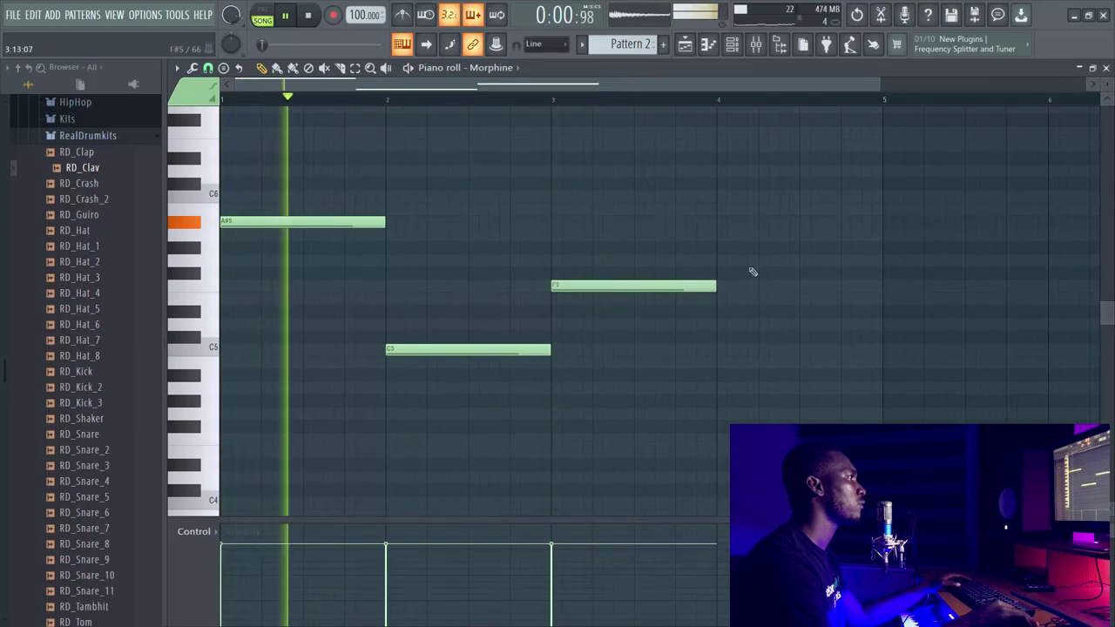
key("space")
left_click_drag(720, 249, 738, 327)
key("space")
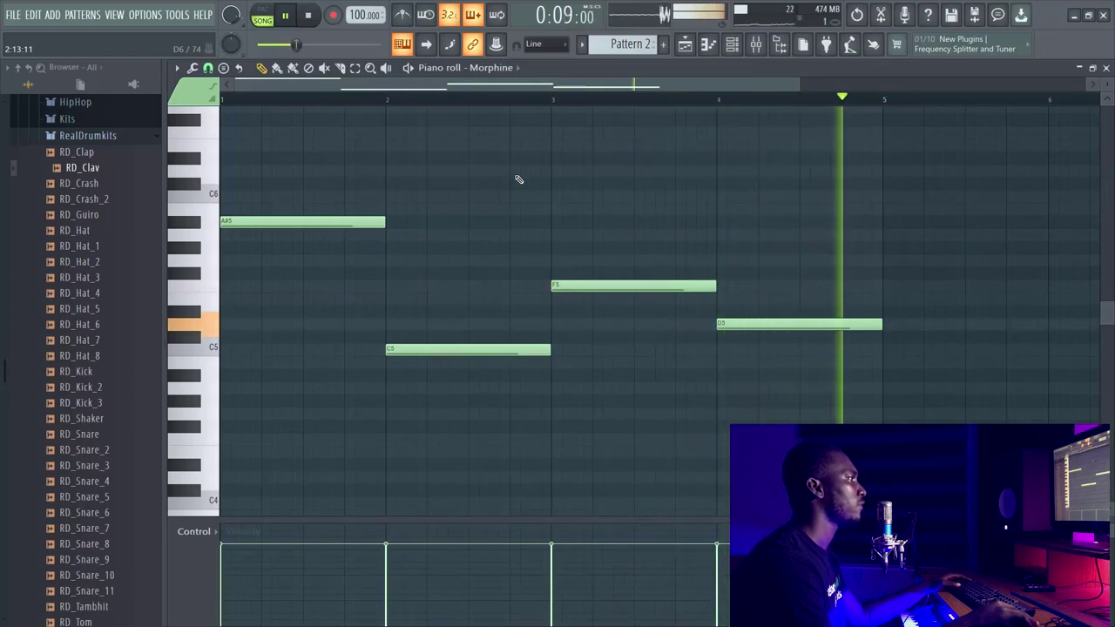
- Stop playback and add one-bar Morphine chord notes G5 and D5 in bar 1, and E5 and G5 in bar 2
key("space")
left_click_drag(283, 191, 248, 252)
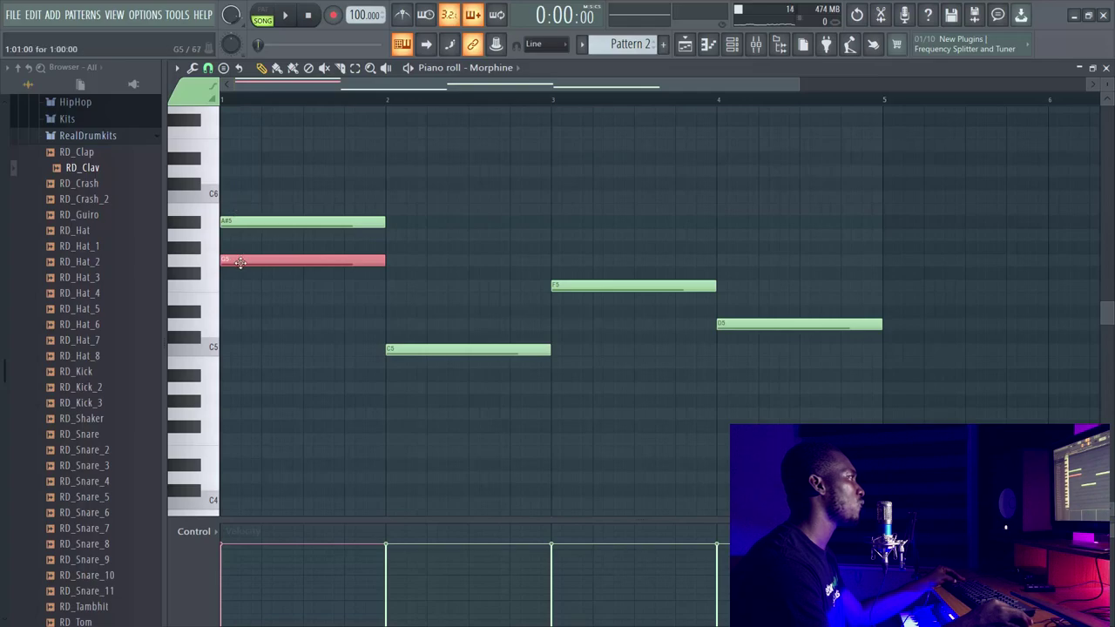
left_click_drag(247, 364, 235, 320)
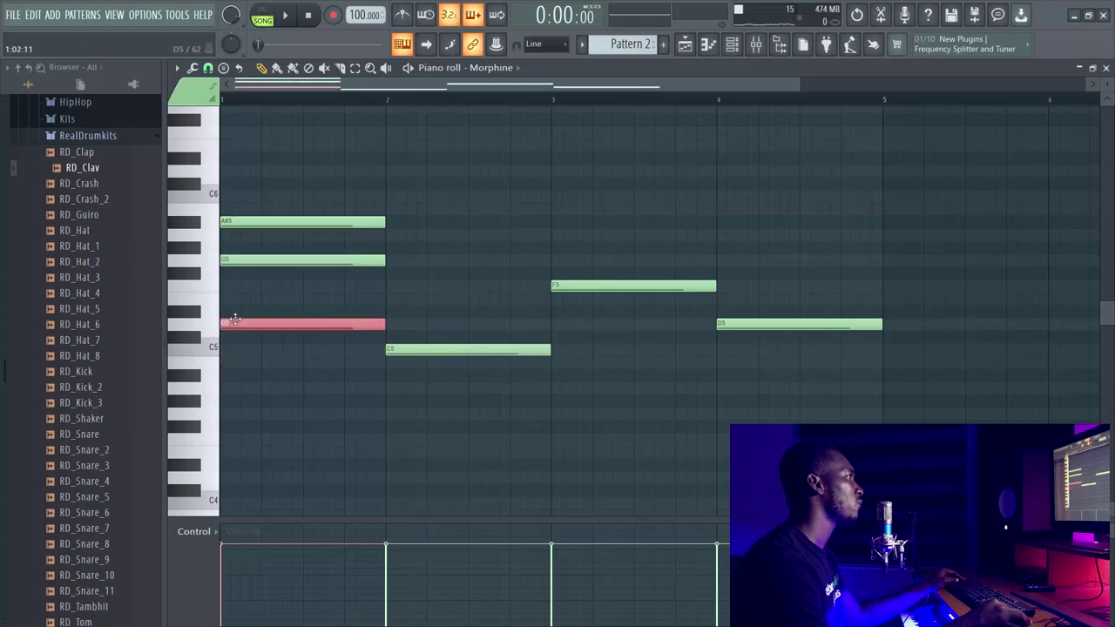
left_click(403, 302)
left_click_drag(413, 288, 406, 264)
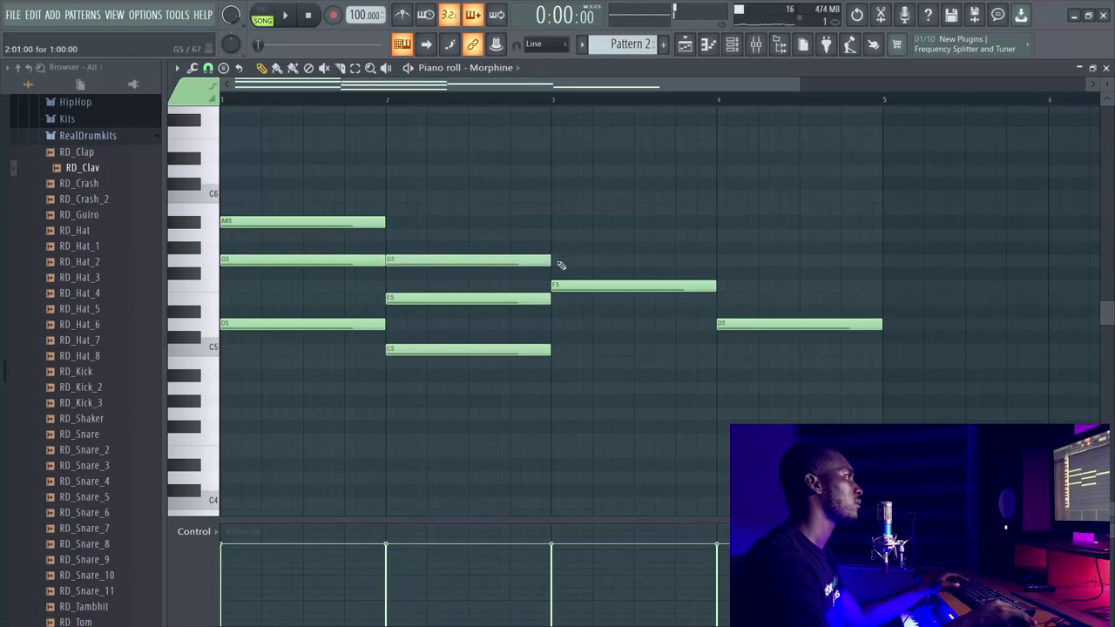
- Add one-bar chord notes A5 and C5 in bar 3, and F5 and A5 in bar 4
left_click_drag(568, 243, 571, 232)
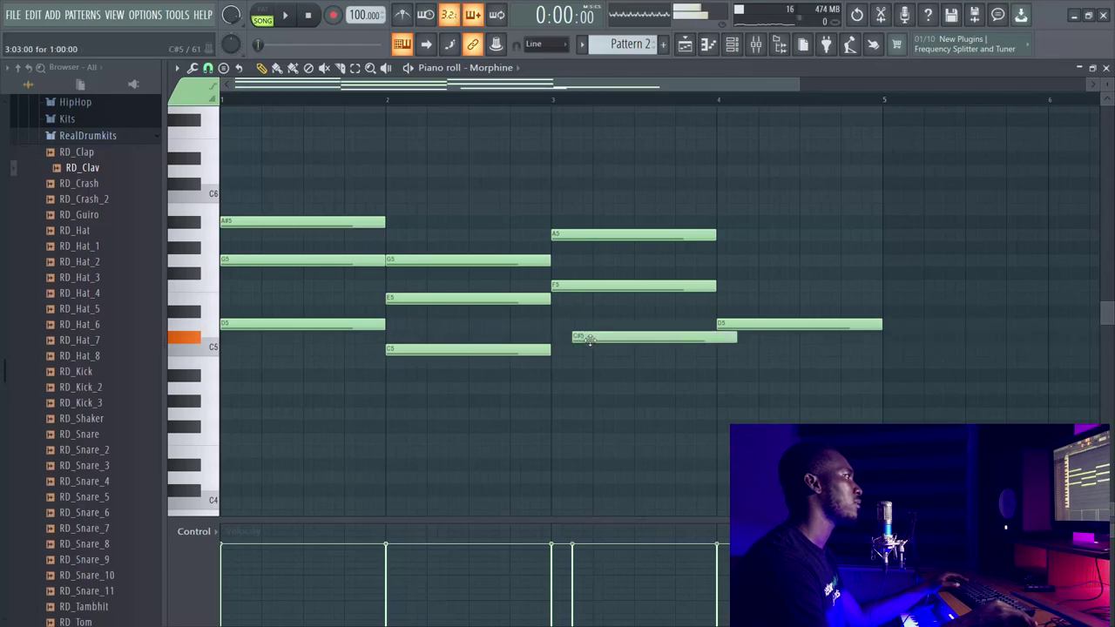
mouse_move(590, 340)
left_mouse_down()
mouse_move(575, 374)
mouse_move(578, 349)
left_mouse_up()
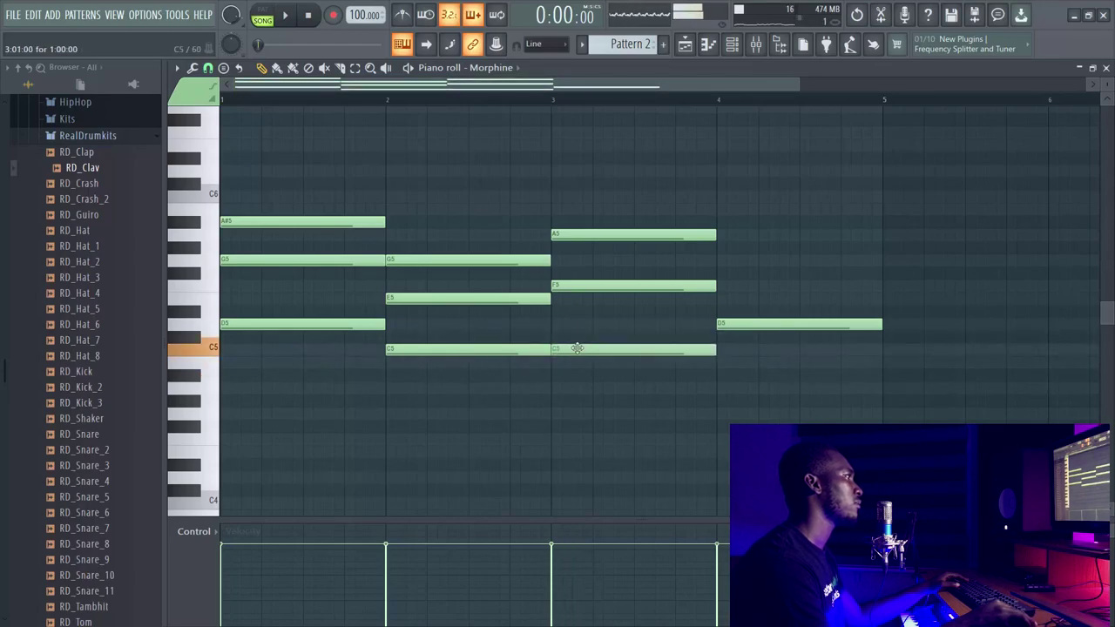
left_click(728, 284)
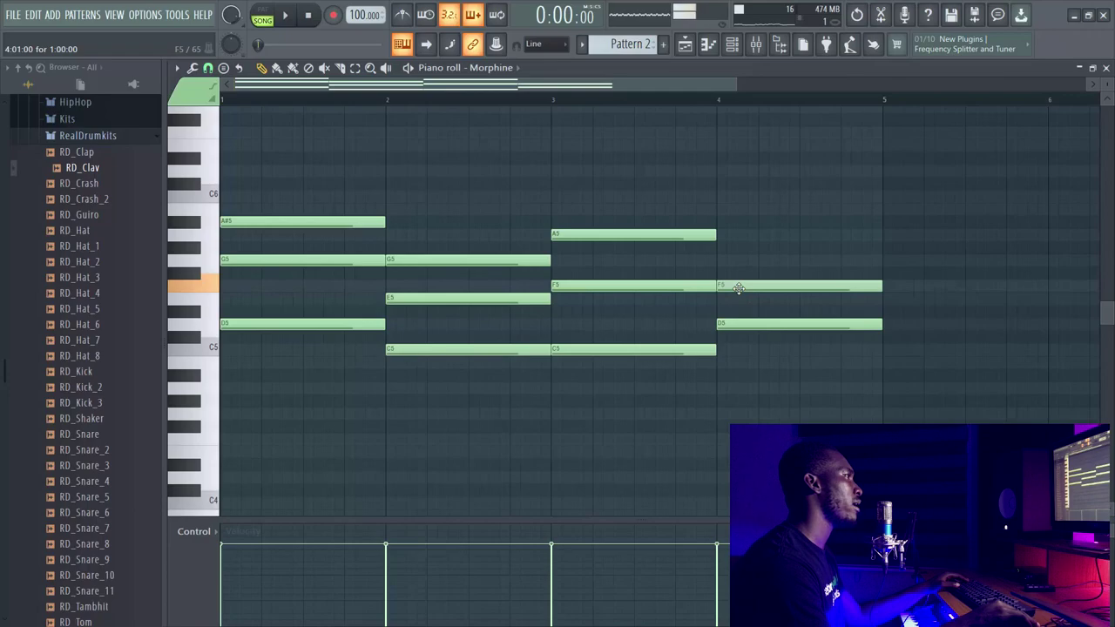
left_click(729, 250)
left_click_drag(737, 234, 734, 228)
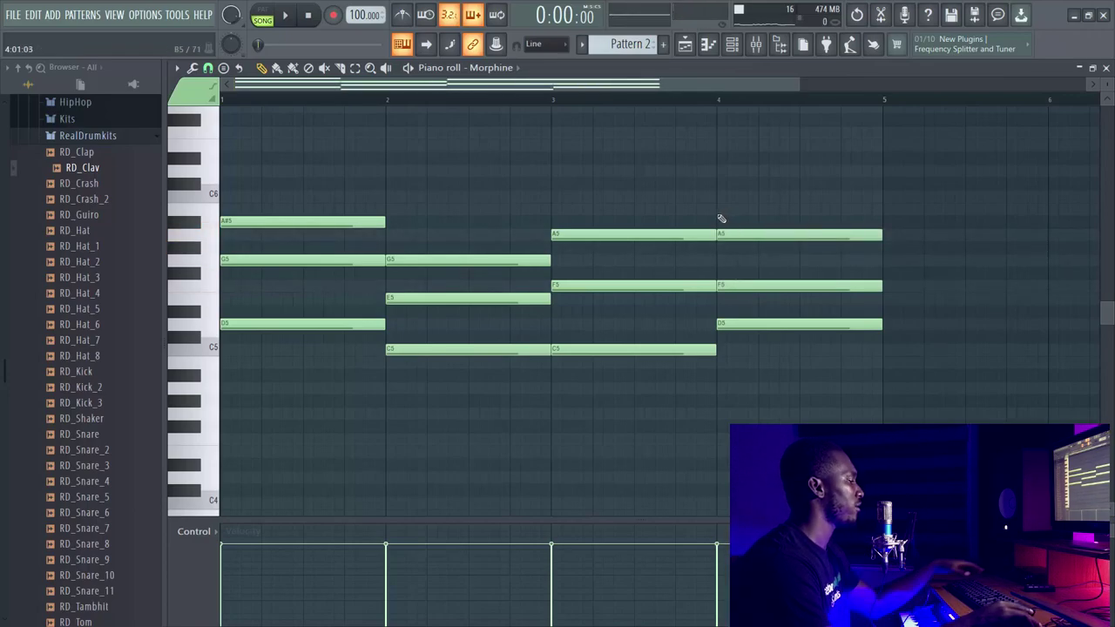
- Play the chords and add one-step G6 and A6 notes on the last two steps of bar 4
key("space")
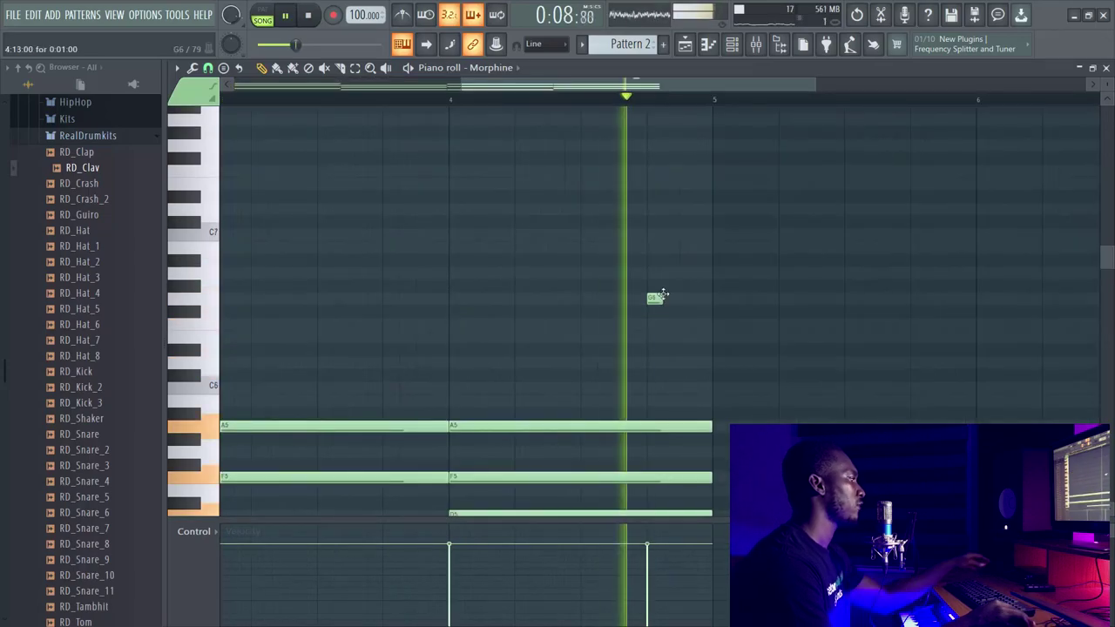
left_click_drag(658, 298, 690, 298)
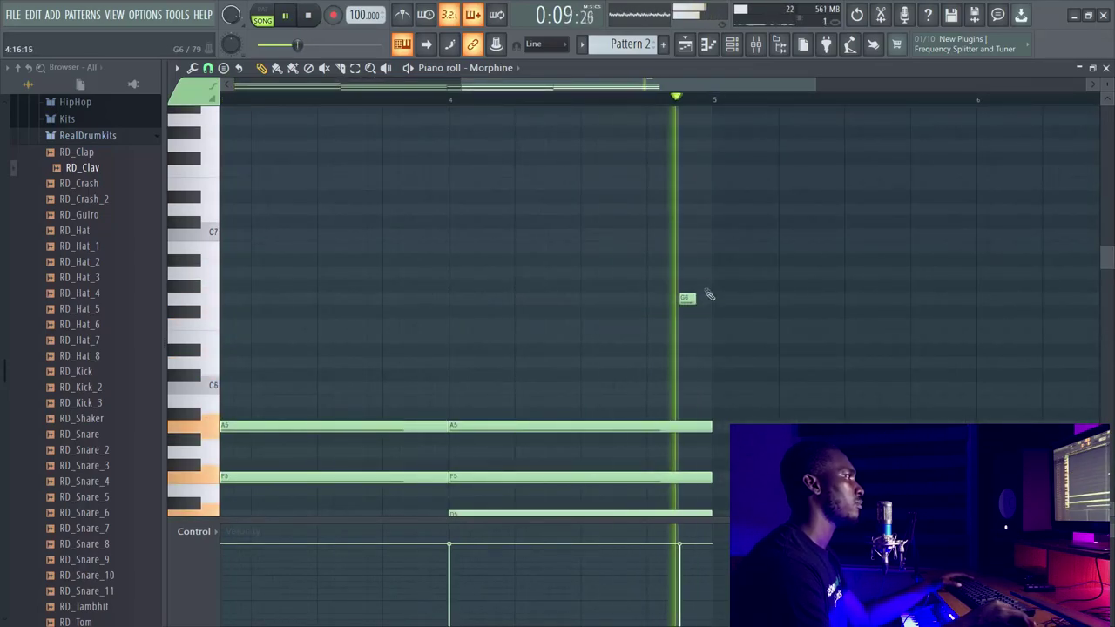
left_click(704, 272)
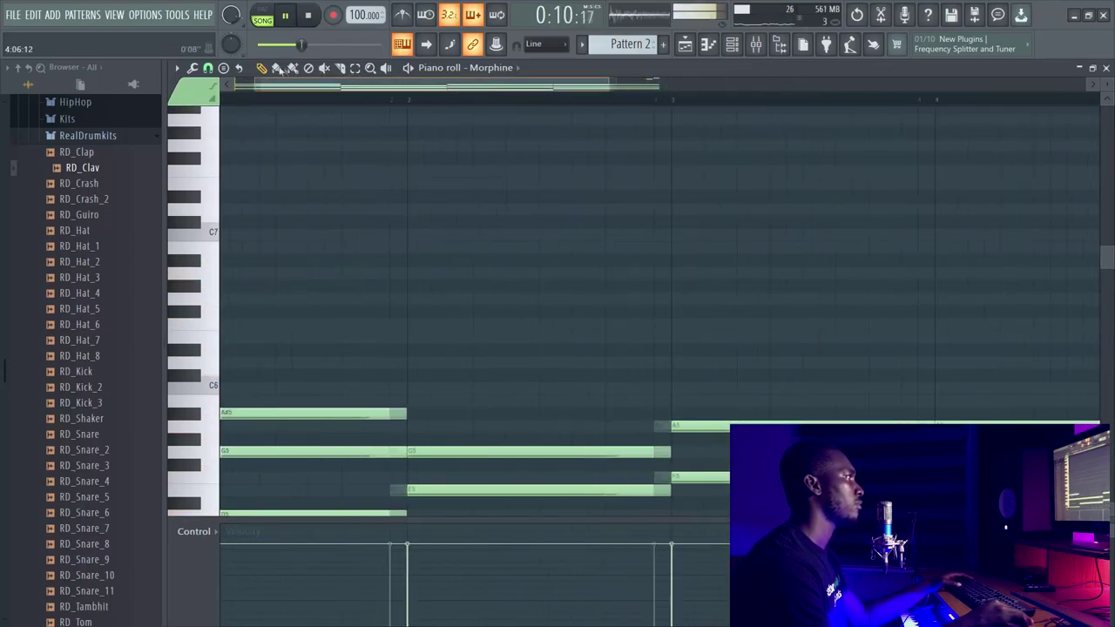
- Add an A#6 note from the start of bar 1, shorten it to half a bar, and switch playback to pattern mode
scroll(284, 274, "down", 3)
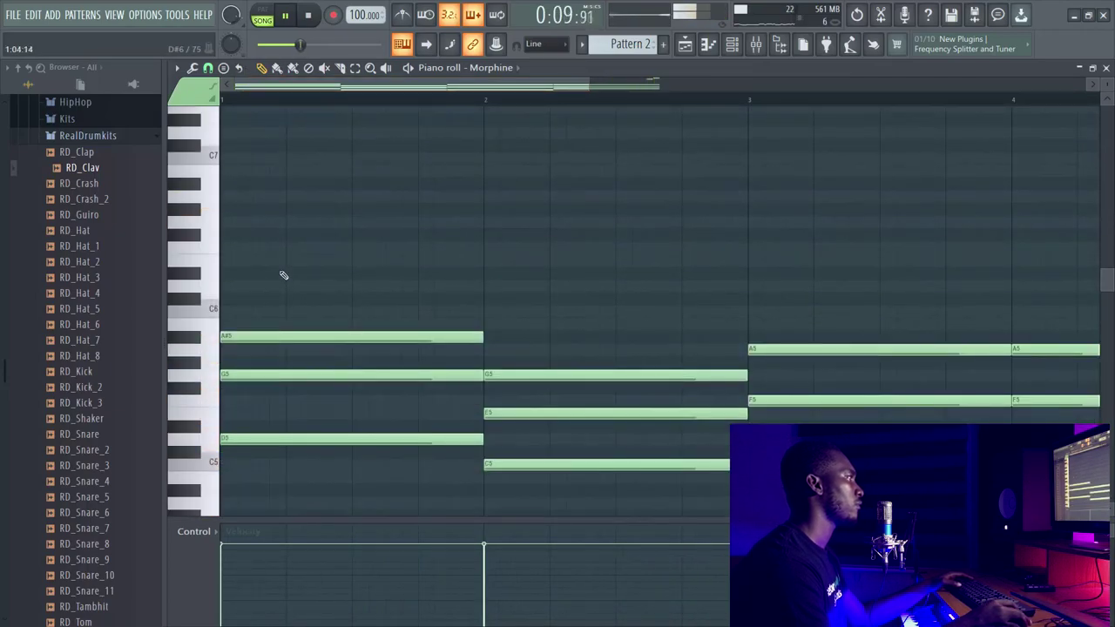
left_click_drag(235, 261, 484, 264)
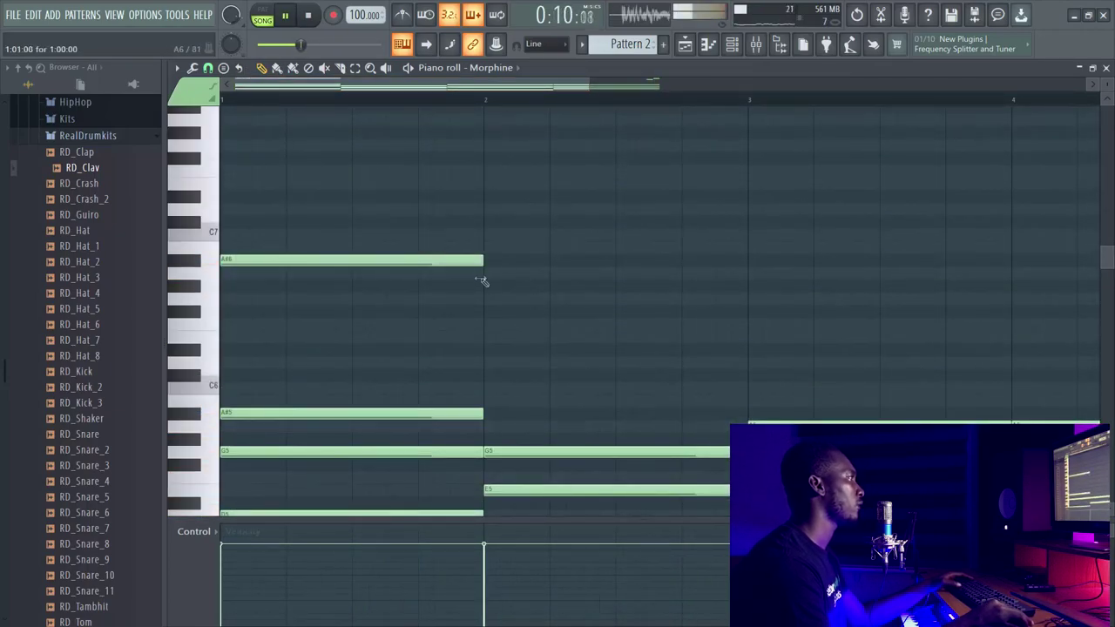
left_click(263, 15)
left_click_drag(483, 261, 351, 261)
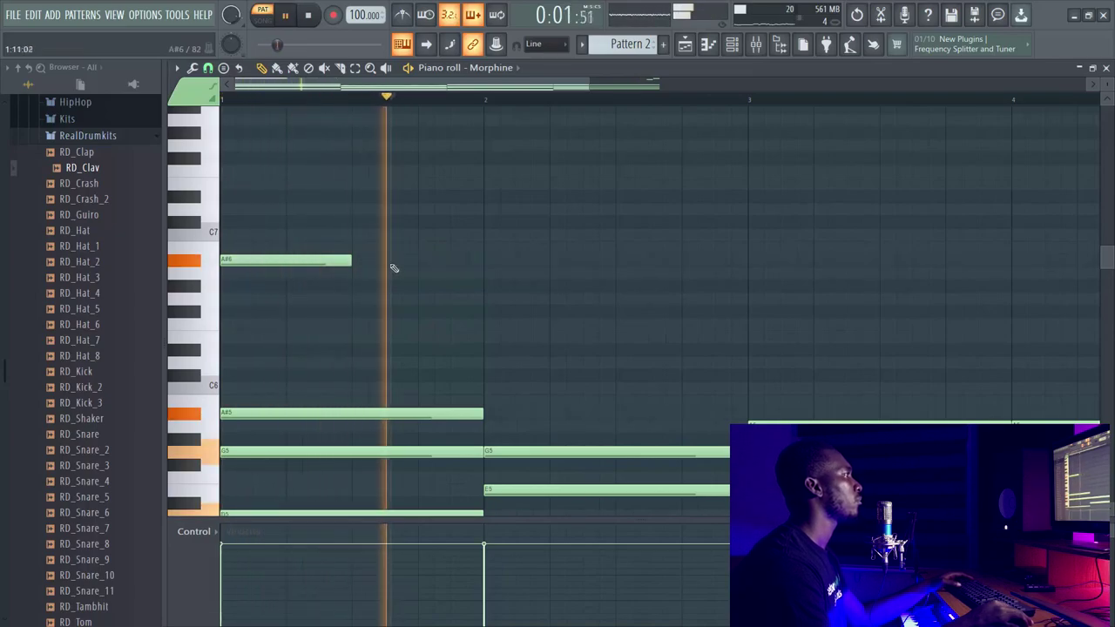
- Add one-step notes A#6, C7, A#6 and A6 over the last four steps of bar 1
left_click(425, 263)
key("space")
key("space")
left_click(442, 235)
left_click(455, 249)
key("space")
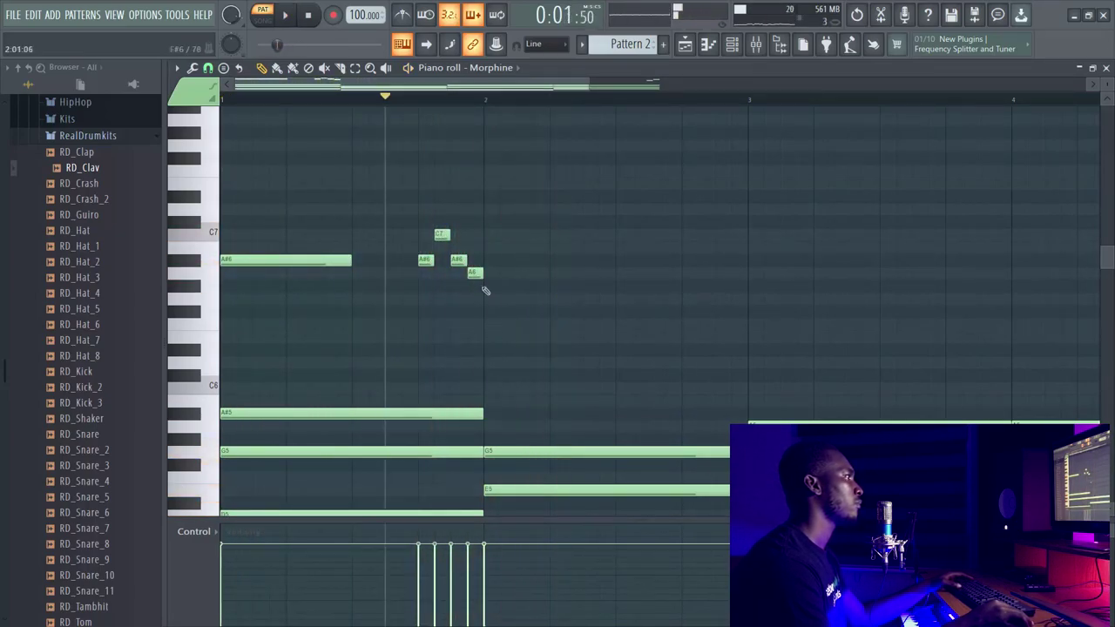
- Add a 12-step G6 note at the start of bar 2 and lengthen bar 1's opening A#6 to 11 steps
key("space")
left_click_drag(499, 299, 678, 299)
left_click_drag(352, 260, 401, 260)
left_click(246, 104)
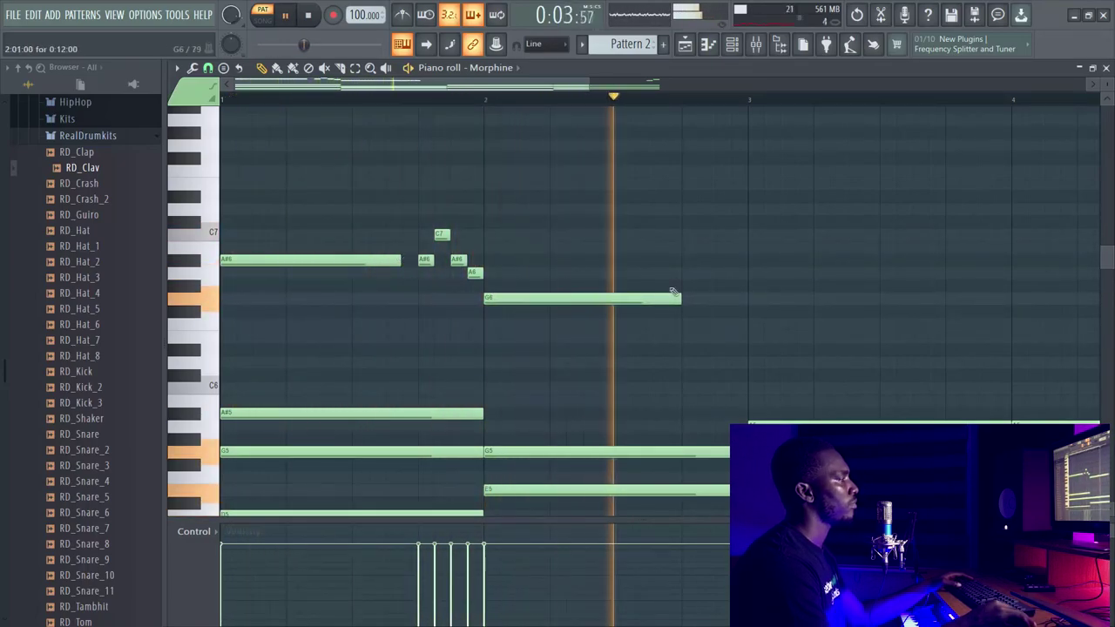
- Add one-step notes F6, G6, A#6 and A6 over the last four steps of bar 2
key("space")
left_click(689, 324)
right_click(689, 323)
left_click_drag(406, 204, 476, 286)
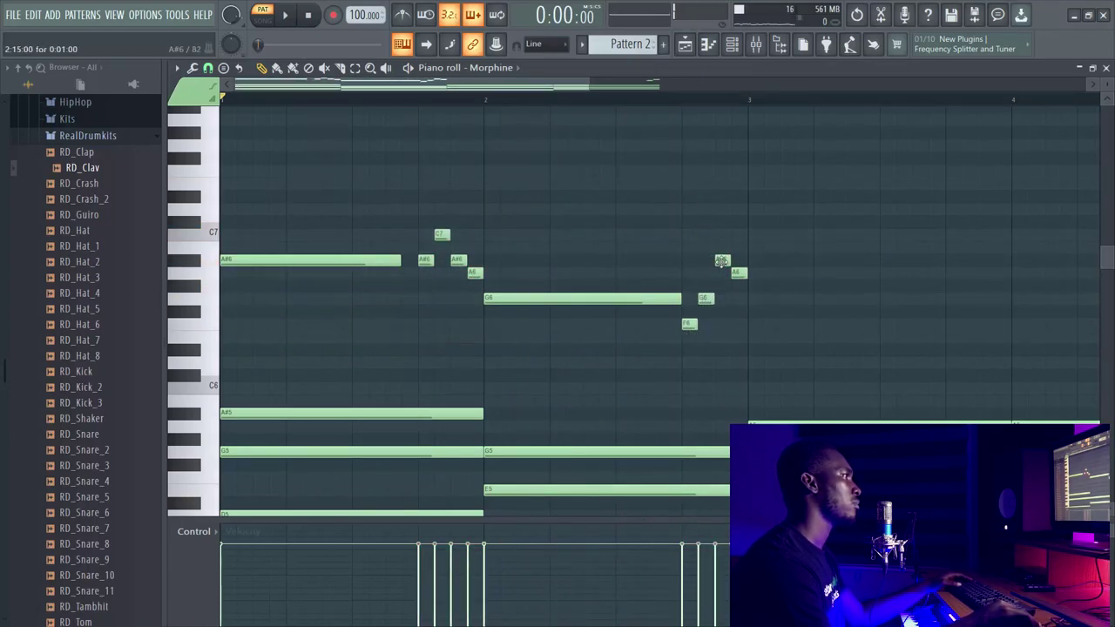
- Replace bar 2's closing A#6 and A6 with a two-step A6, and add one-step C7, A6 and G6 late in bar 3 plus F6 opening bar 4
key("space")
left_click(616, 100)
key("space")
key("space")
left_click_drag(739, 273, 959, 231)
key("space")
key("space")
key("space")
key("space")
key("space")
key("space")
key("space")
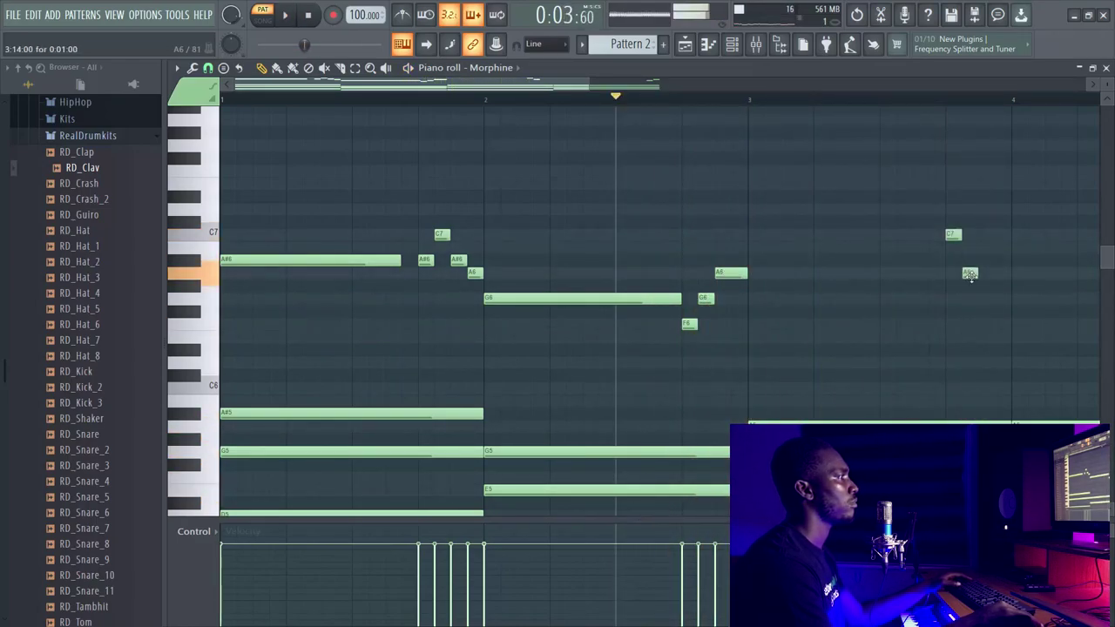
key("space")
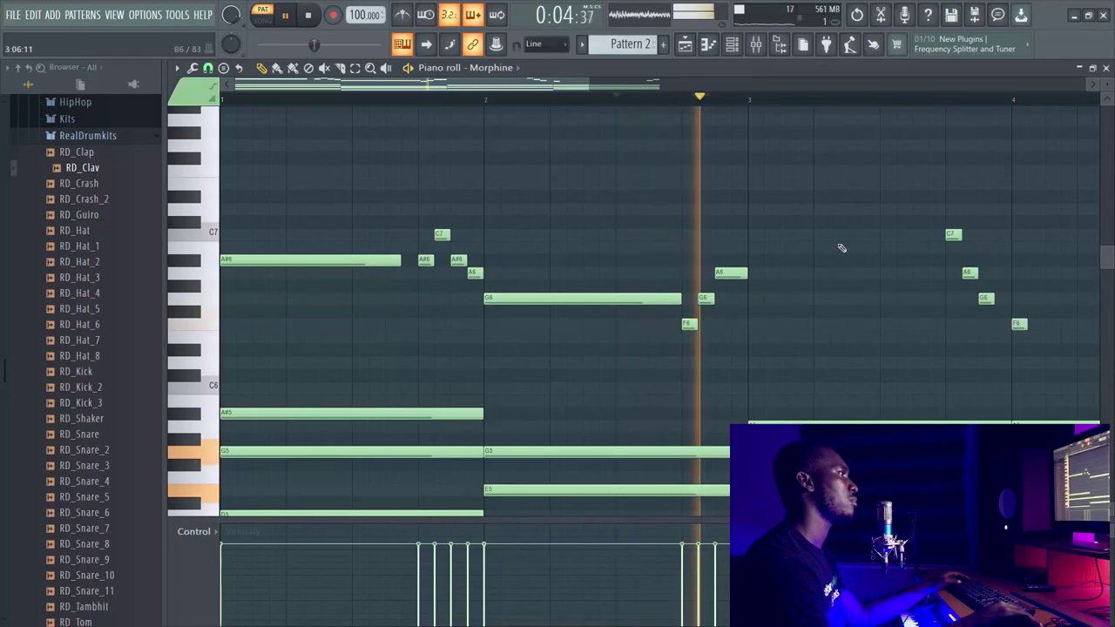
- Shift the F6, G6 and A6 run two steps right so A6 starts bar 3, and lengthen bar 2's opening G6 to 13 steps
key("space")
key("space")
left_click_drag(739, 275, 774, 279)
left_click_drag(730, 328, 690, 299)
key("space")
key("space")
mouse_move(706, 300)
left_mouse_down()
mouse_move(739, 300)
mouse_move(696, 300)
left_mouse_up()
key("space")
key("space")
key("space")
key("space")
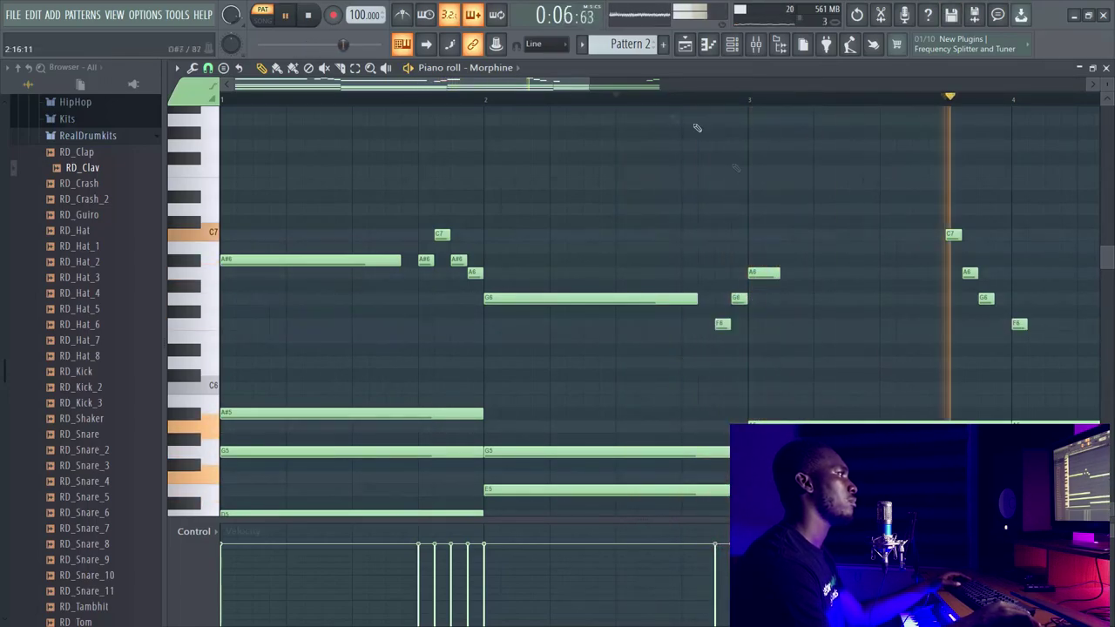
- Lengthen the C7 note in bar 3 to two steps and move the following A6 and G6 one step right
key("space")
scroll(819, 209, "right", 3)
key("space")
left_click(717, 97)
key("space")
key("space")
left_click_drag(761, 217, 805, 299)
key("space")
key("space")
key("space")
key("space")
left_click(807, 236)
right_click(806, 236)
key("space")
key("space")
mouse_move(777, 235)
left_mouse_down()
mouse_move(761, 235)
mouse_move(780, 234)
left_mouse_up()
key("space")
key("space")
key("space")
key("space")
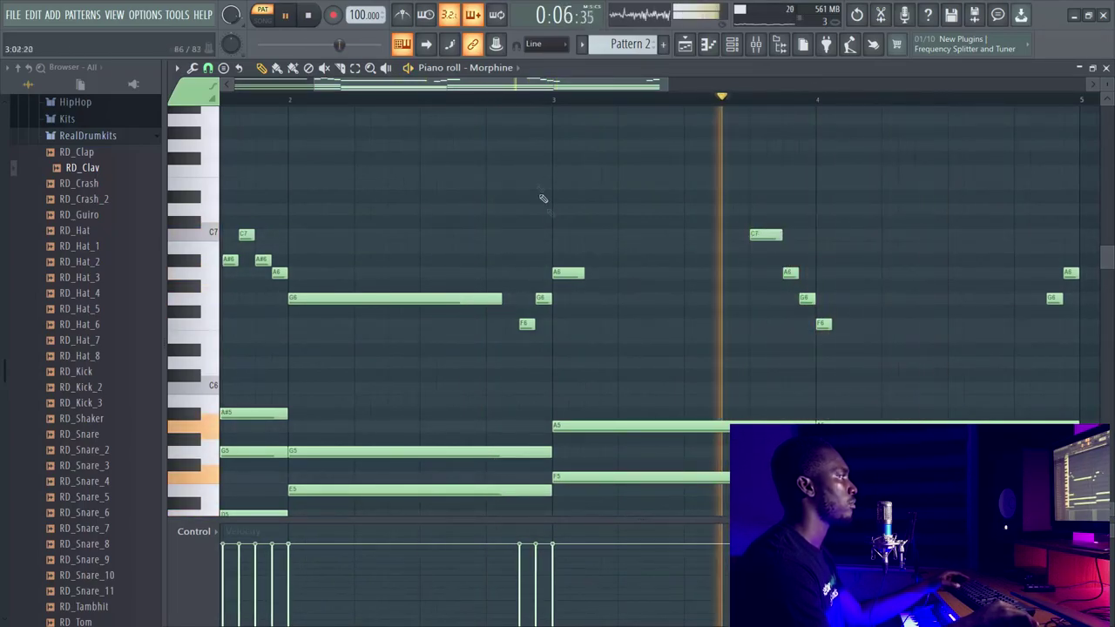
- Lengthen the opening G6 in bar 2 to 14 steps and the opening A6 in bar 3 to 12 steps
left_click(452, 98)
left_click_drag(528, 325, 513, 324)
key("space")
key("space")
key("space")
key("space")
left_click_drag(582, 272, 747, 273)
scroll(708, 323, "down", 3)
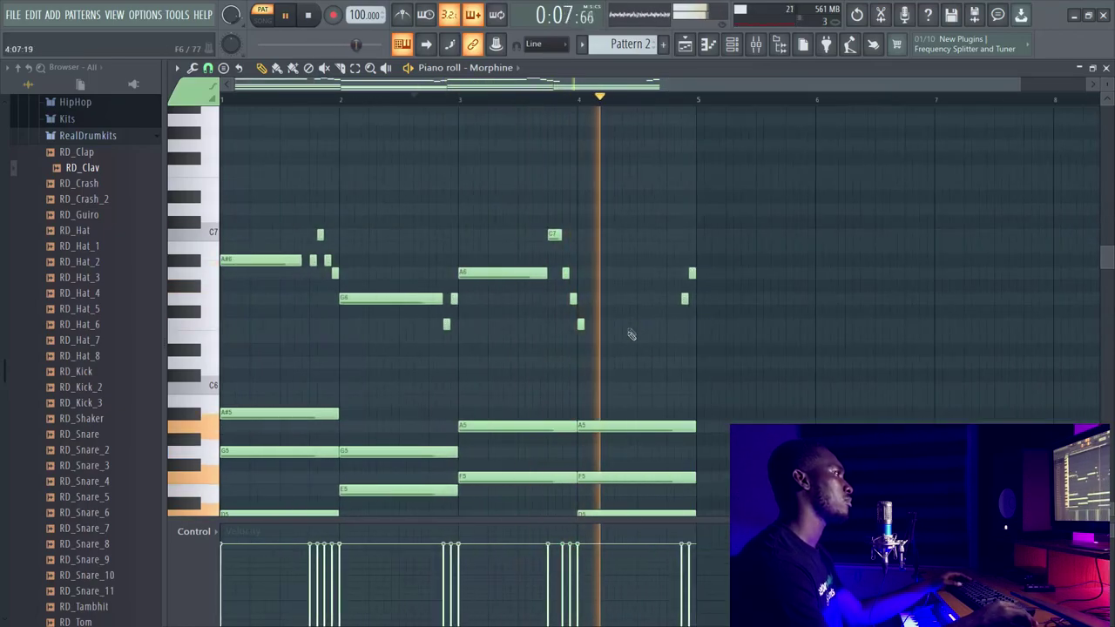
- Lengthen the F6 note at the start of bar 4 to 13 steps and stop playback
scroll(645, 356, "down", 2)
left_click_drag(1107, 85, 1108, 95)
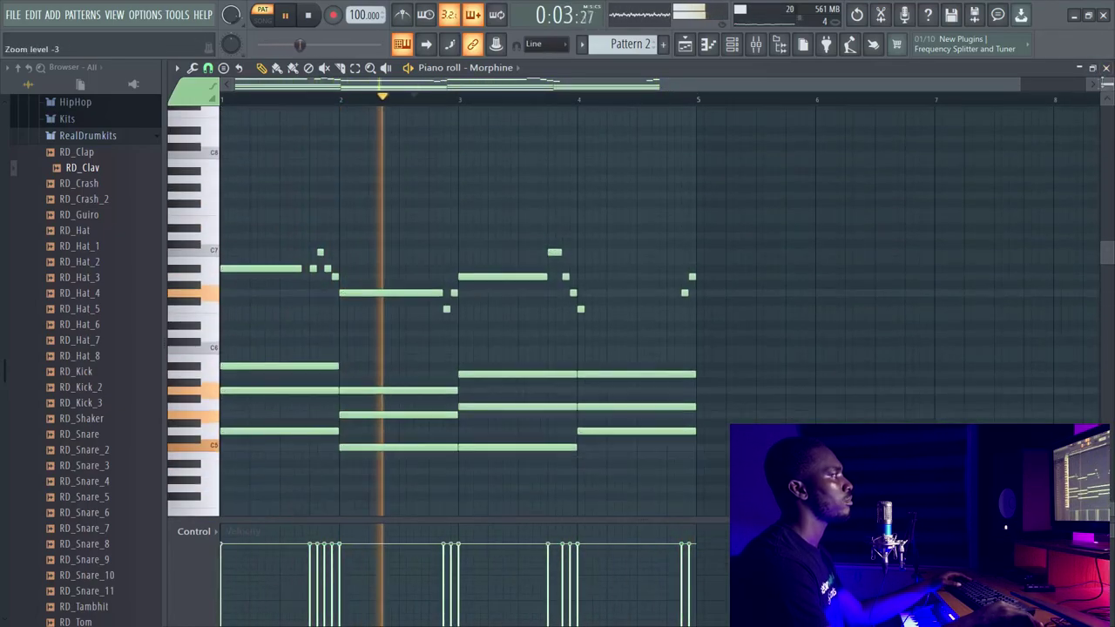
left_click_drag(583, 309, 674, 321)
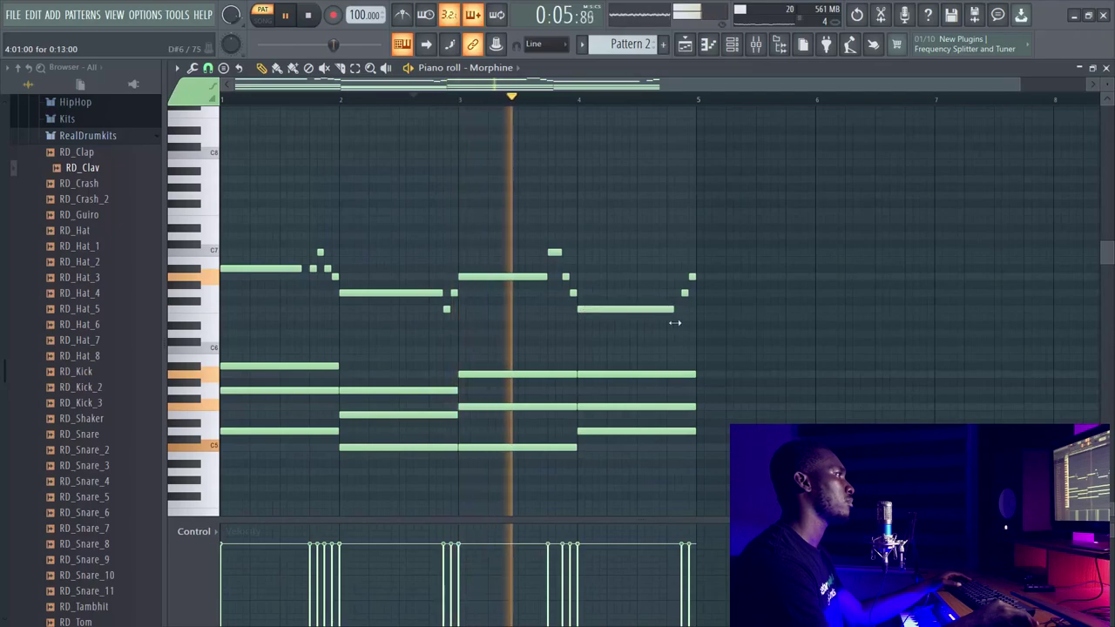
key("space")
- Add a four-step A4 note over the last beat of bar 4 and play the pattern
scroll(674, 357, "up", 2, "ctrl")
scroll(674, 357, "down", 3)
left_click(691, 366)
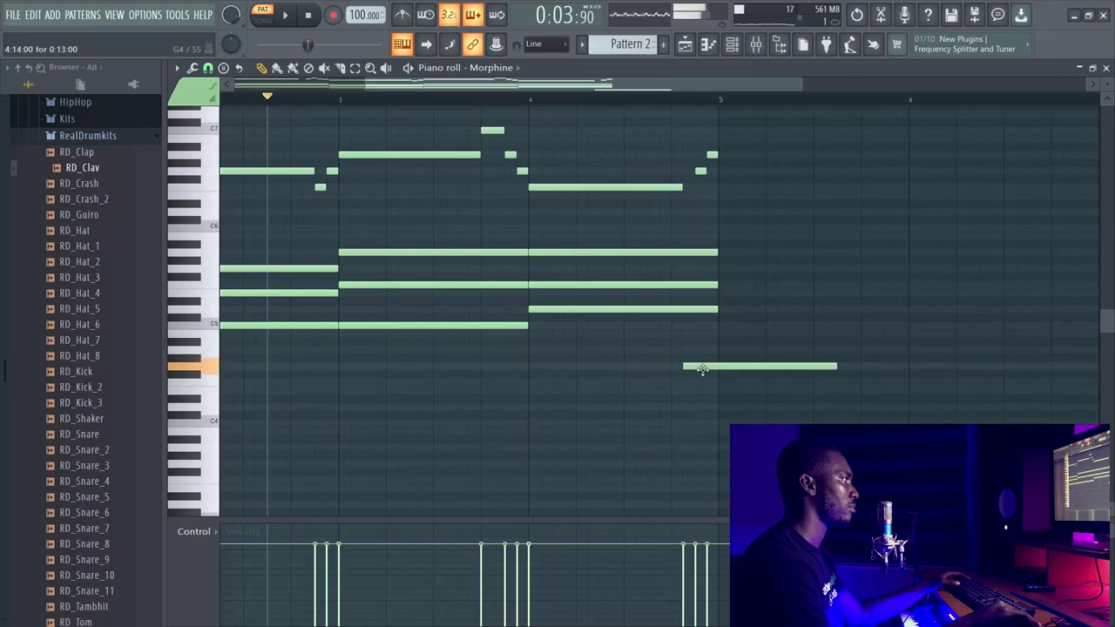
left_click_drag(706, 363, 708, 350)
key("space")
left_click_drag(835, 352, 690, 350)
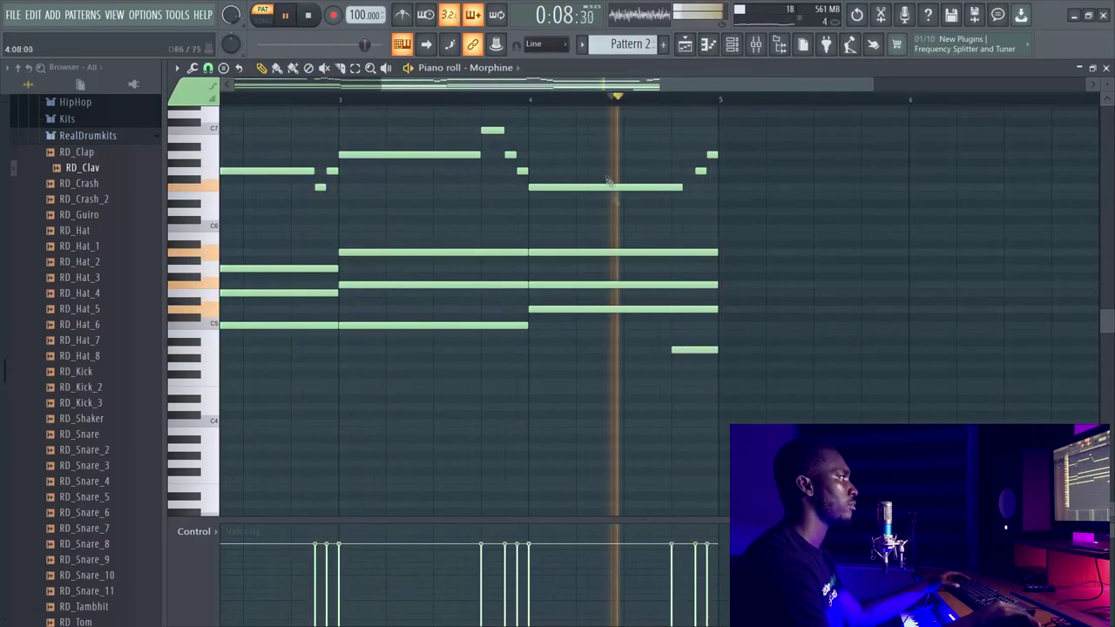
- Add four-step low notes in bar 1, G4 on step 5 and A4 on step 9, and play them back
left_click_drag(566, 85, 392, 84)
key("space")
left_click(270, 367)
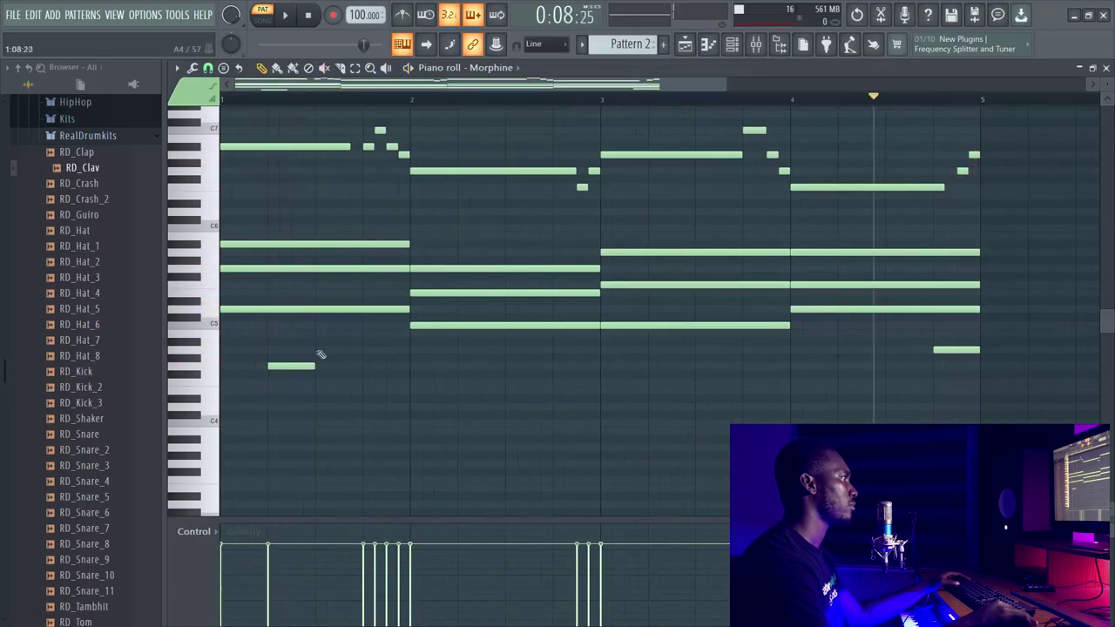
key("space")
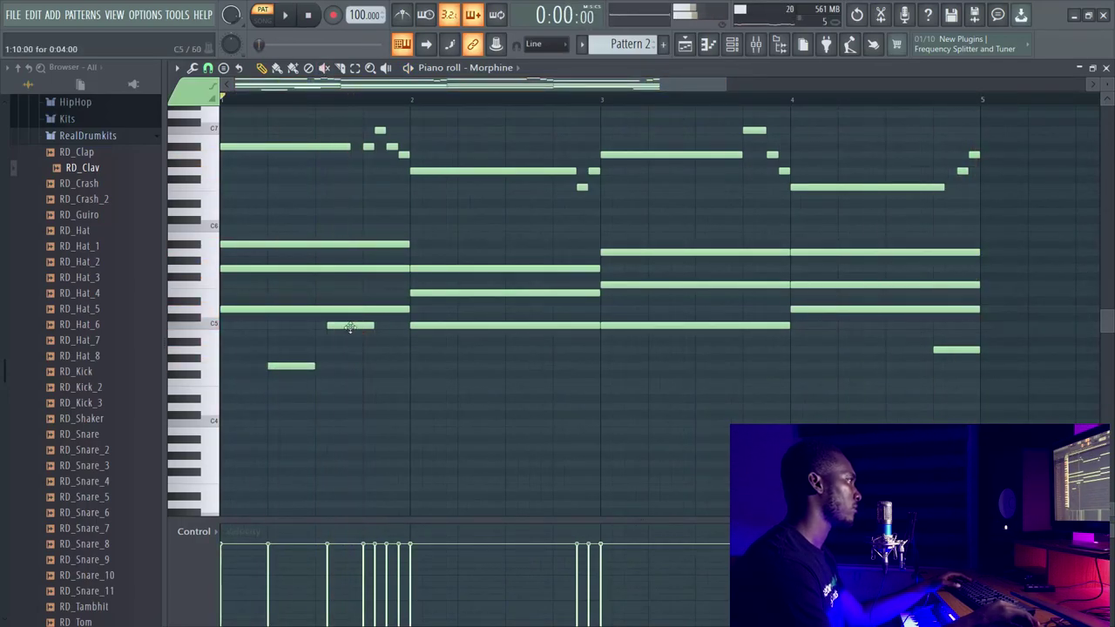
left_click_drag(341, 323, 338, 351)
key("space")
key("space")
left_click_drag(725, 85, 632, 85)
key("space")
key("space")
key("space")
key("space")
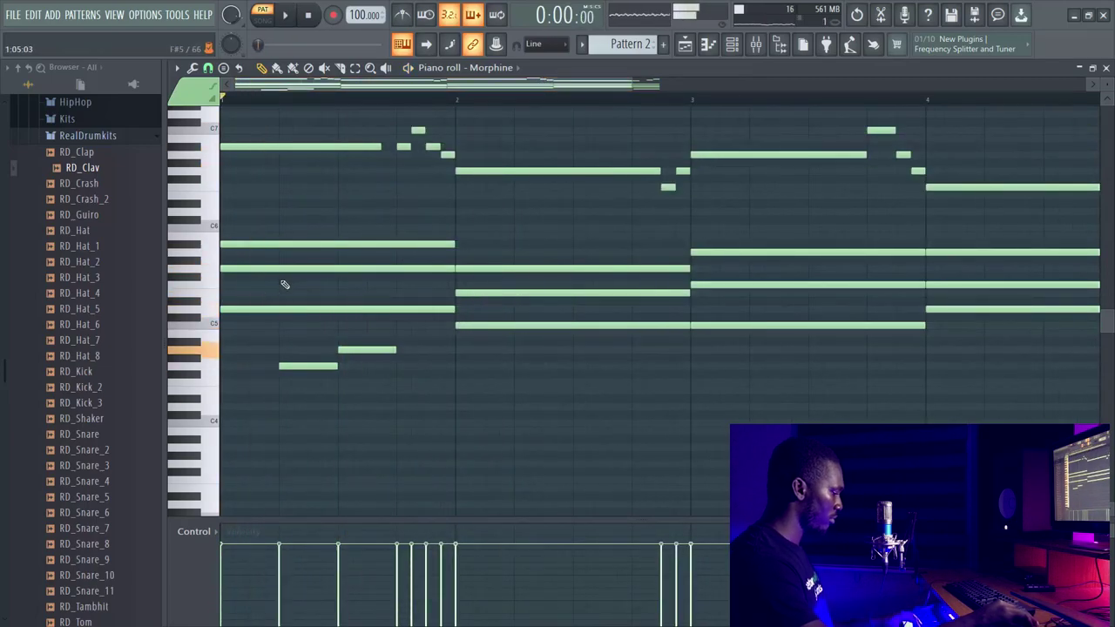
- Open bar 1's low phrase with a two-step A4 note and move the G4 note to step 4
key("space")
scroll(301, 379, "down", 2)
key("space")
key("space")
key("space")
key("space")
key("space")
left_click_drag(237, 366, 161, 351)
key("space")
key("space")
key("space")
key("space")
left_click_drag(263, 350, 242, 350)
- Add a six-step D4 note on step 3 of bar 1 and play the phrase
left_click(251, 392)
key("space")
left_click_drag(251, 394, 332, 407)
key("space")
key("space")
key("space")
key("space")
- Move the longer A4 note in bar 1 to step 7 and turn on the metronome
scroll(247, 401, "up", 2)
key("space")
key("space")
key("space")
key("space")
left_click_drag(304, 371, 345, 351)
key("space")
key("space")
left_click(410, 15)
- Add a four-step A#4 note on step 11 of bar 1 and play the phrase against the metronome
key("space")
key("space")
key("space")
key("space")
key("space")
mouse_move(347, 342)
left_mouse_down()
mouse_move(377, 343)
mouse_move(362, 350)
left_mouse_up()
key("space")
key("space")
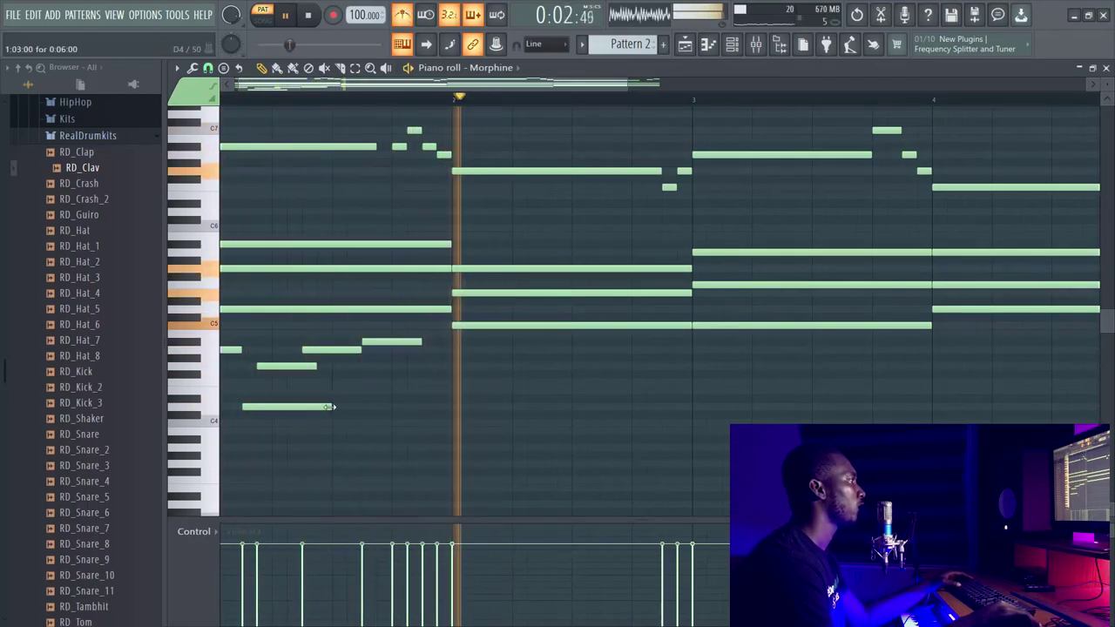
key("space")
key("space")
key("space")
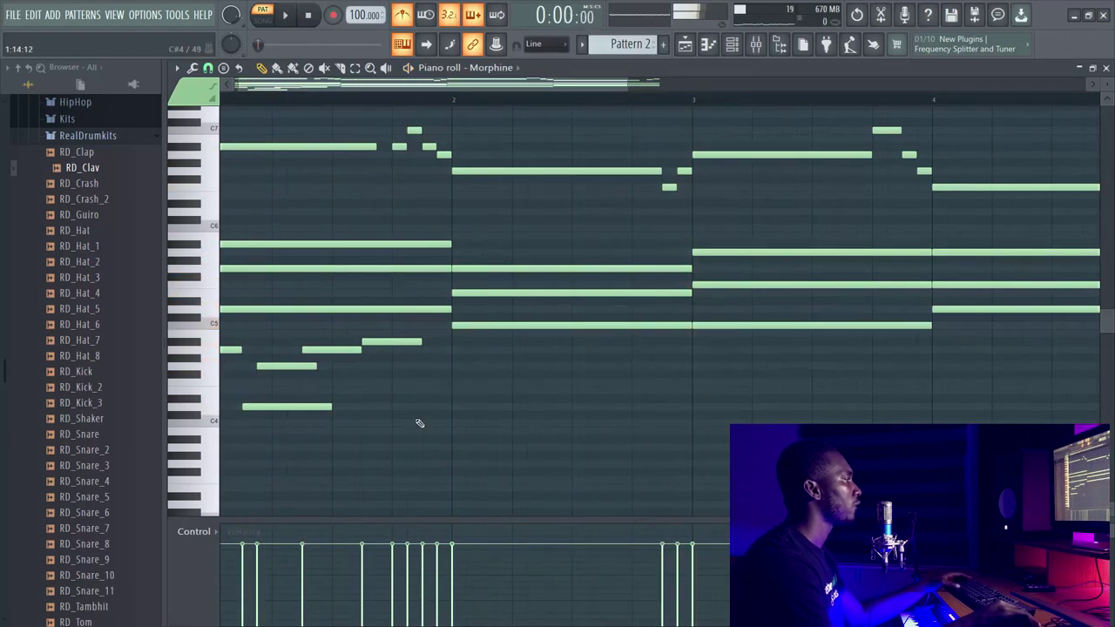
- Duplicate bar 1's low phrase into bar 2, and split bar 1's D5 into a ten-step note and a short one before bar 2
left_click_drag(412, 433, 225, 342)
key("ctrl+b")
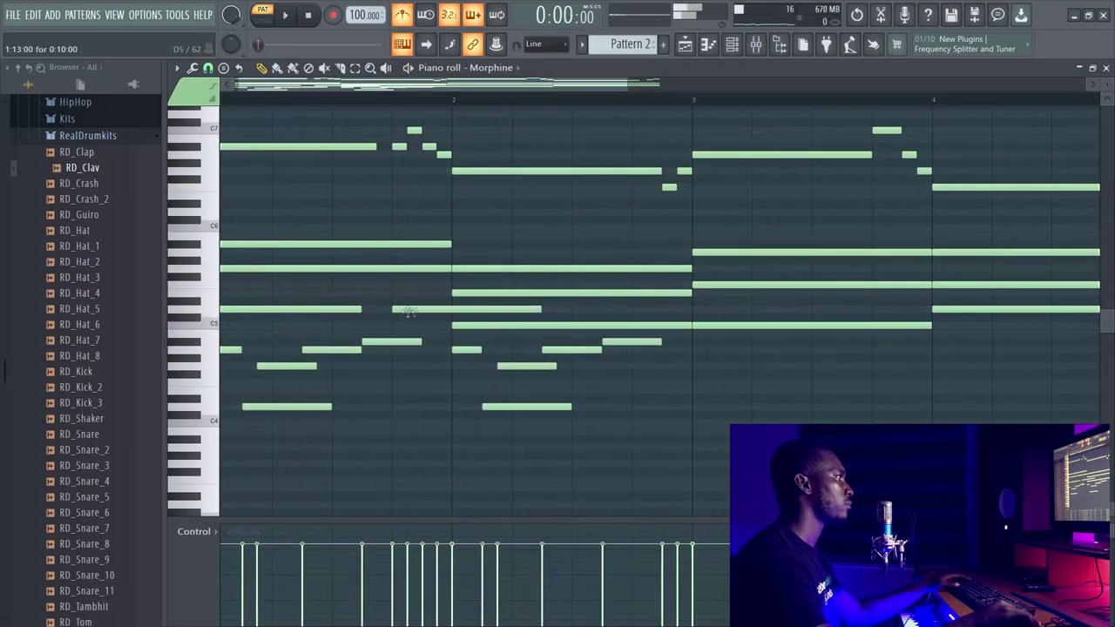
key("space")
left_click_drag(460, 309, 447, 310)
- Fit the low phrase to the chords in bars 2 to 4 and play the pattern back
key("space")
key("space")
key("space")
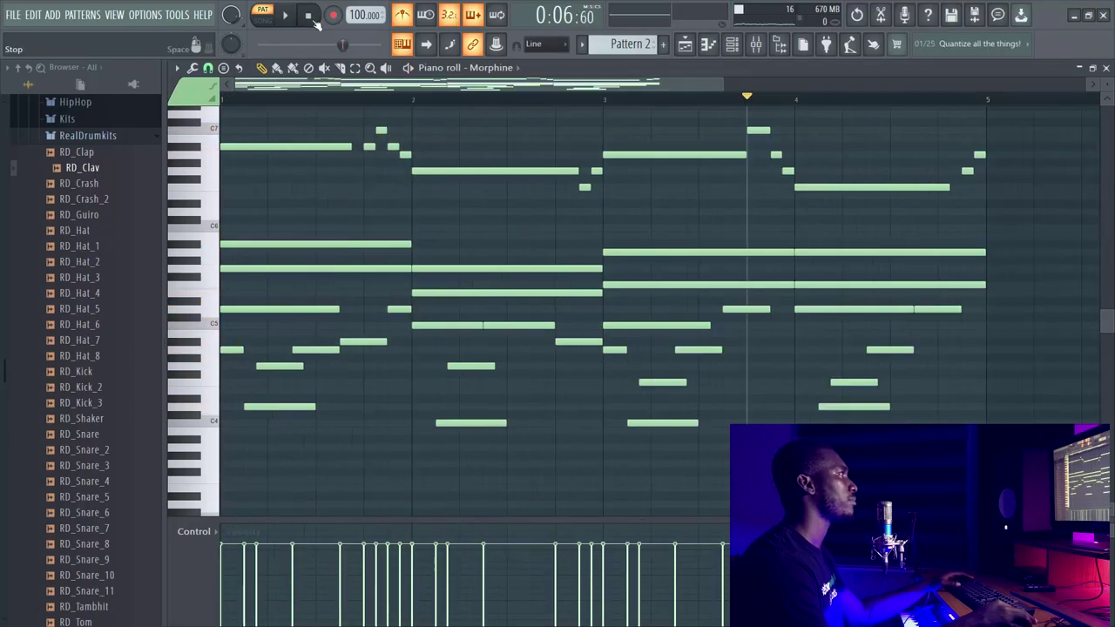
key("space")
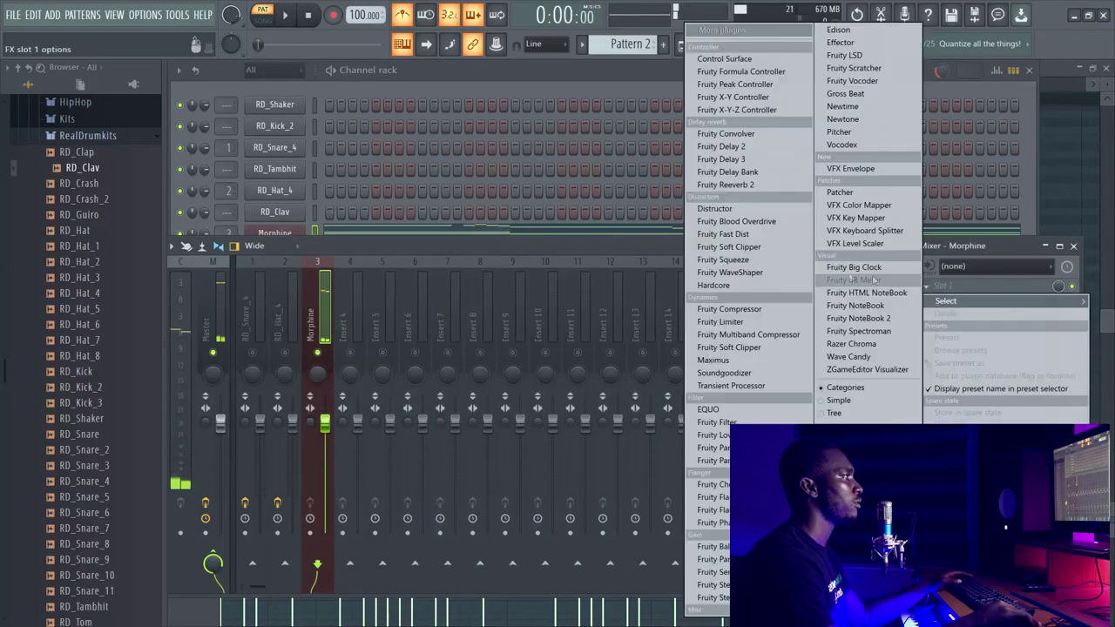
- Load Fruity parametric EQ 2 in the first effect slot of the Morphine mixer track and open its editor
left_click(748, 511)
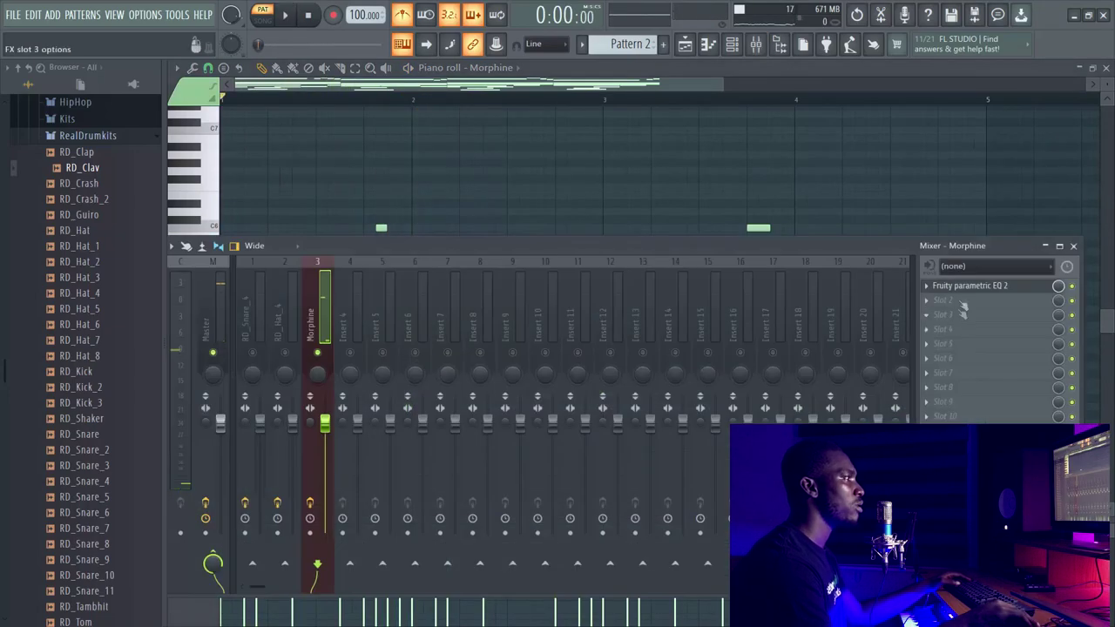
left_click(967, 286)
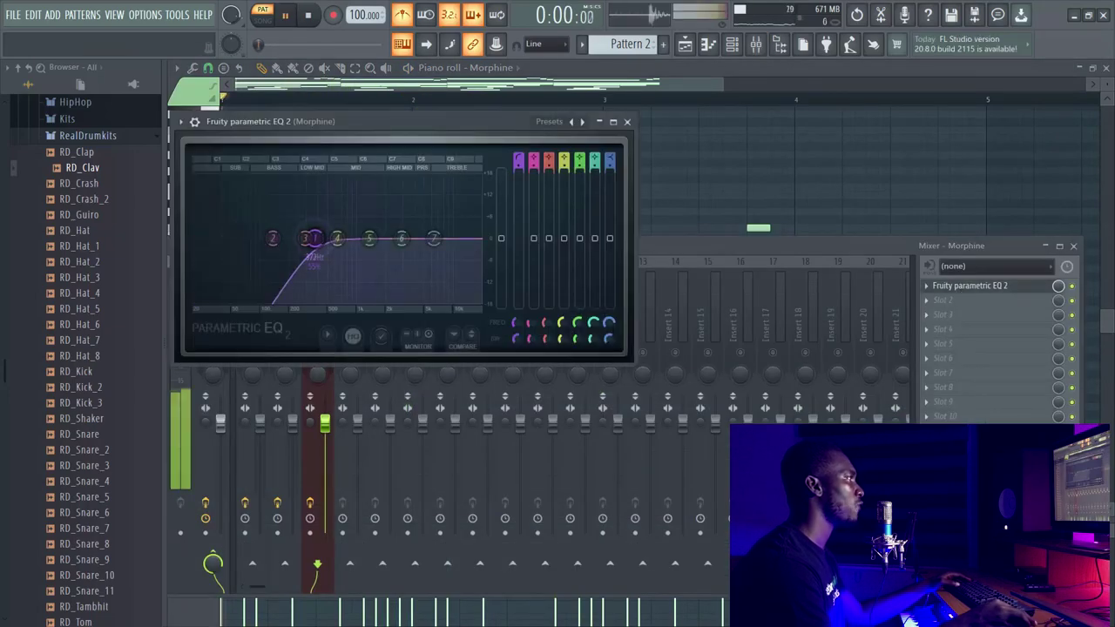
- Adjust the low-cut and treble bands of the Morphine track's Fruity parametric EQ 2 and close its editor
left_click_drag(305, 240, 309, 265)
scroll(309, 266, "up", 5)
left_click_drag(434, 239, 424, 206)
left_click_drag(308, 266, 300, 238)
scroll(311, 259, "down", 5)
left_click_drag(311, 259, 318, 257)
left_click(627, 122)
- Add Fruity delay bank and Fruity Reeverb 2 in the Morphine track's second and third effect slots and play the pattern
key("space")
left_click(974, 300)
left_click(727, 234)
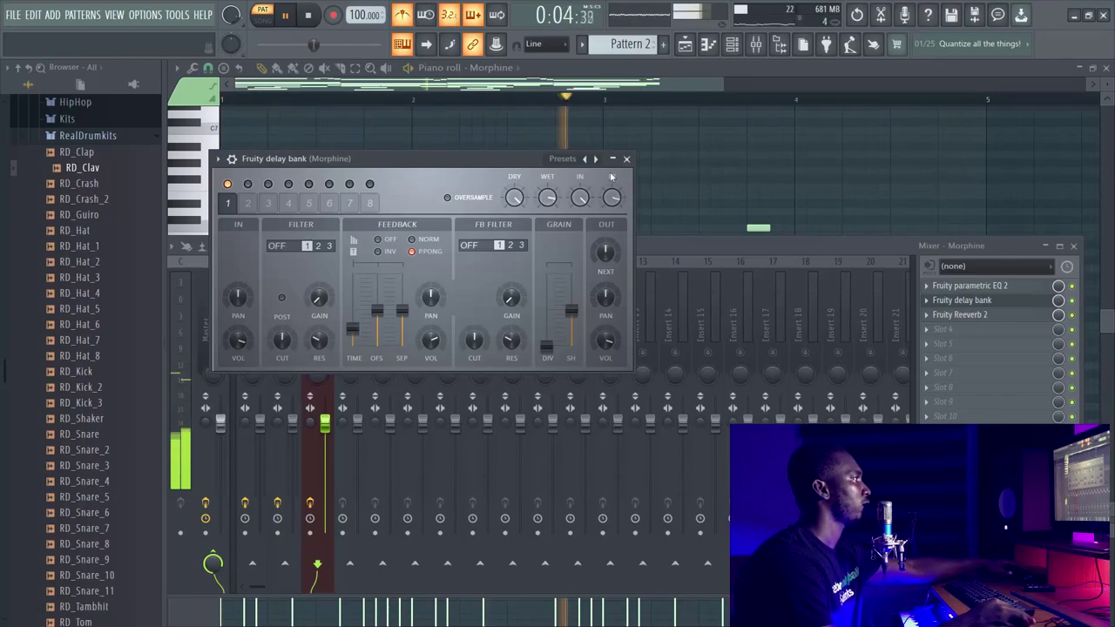
left_click(627, 158)
key("space")
- Repeat the Pattern 1 and Pattern 2 clips in the playlist so three copies of each fill bars 1 to 12
left_click(685, 44)
key("ctrl+b")
key("ctrl+b")
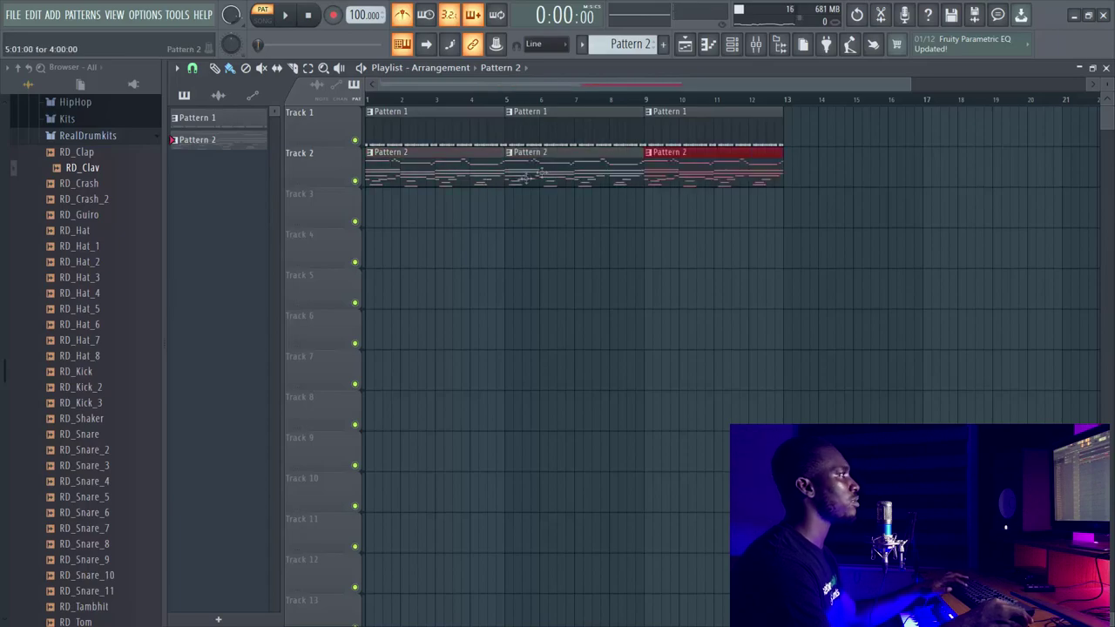
- Play the arrangement in song mode with the mixer shown, turn off the metronome and set the tempo to 103 BPM
key("space")
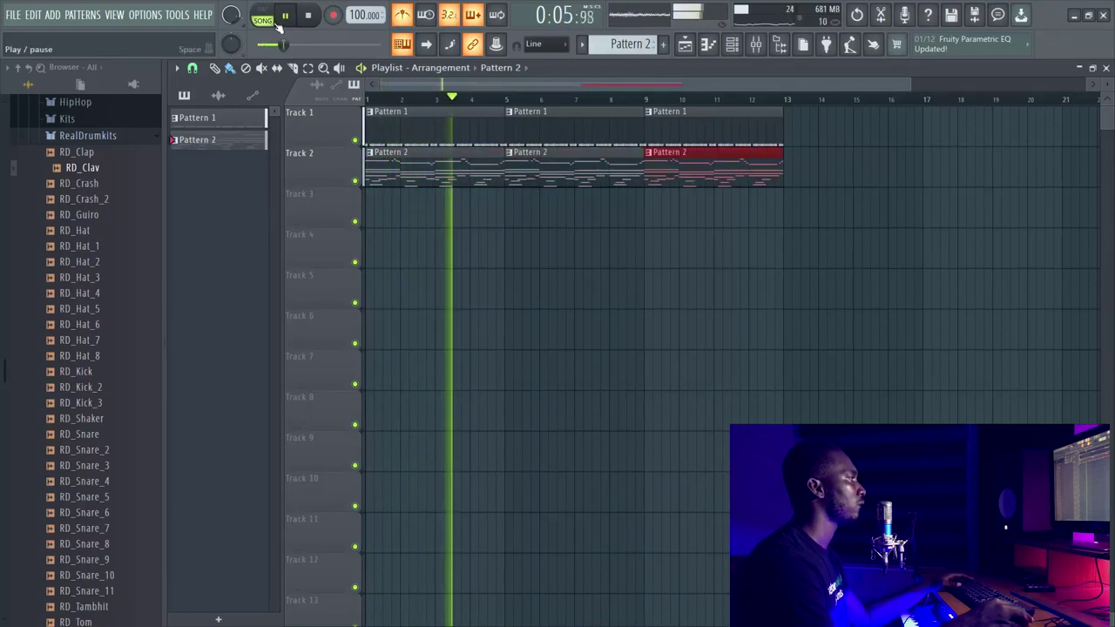
key("F9")
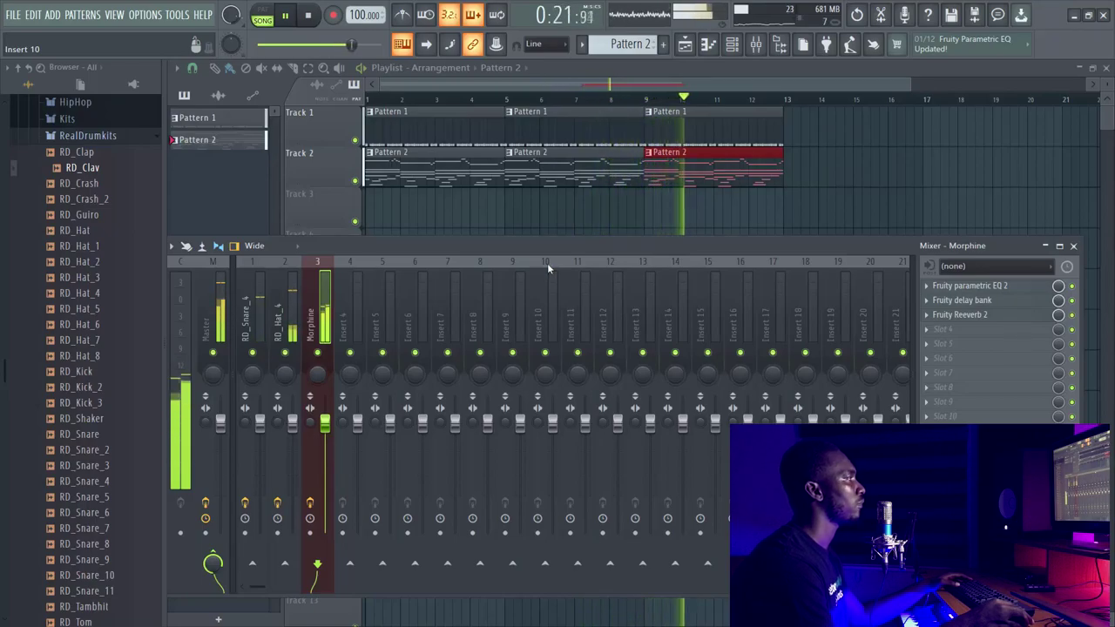
key("space")
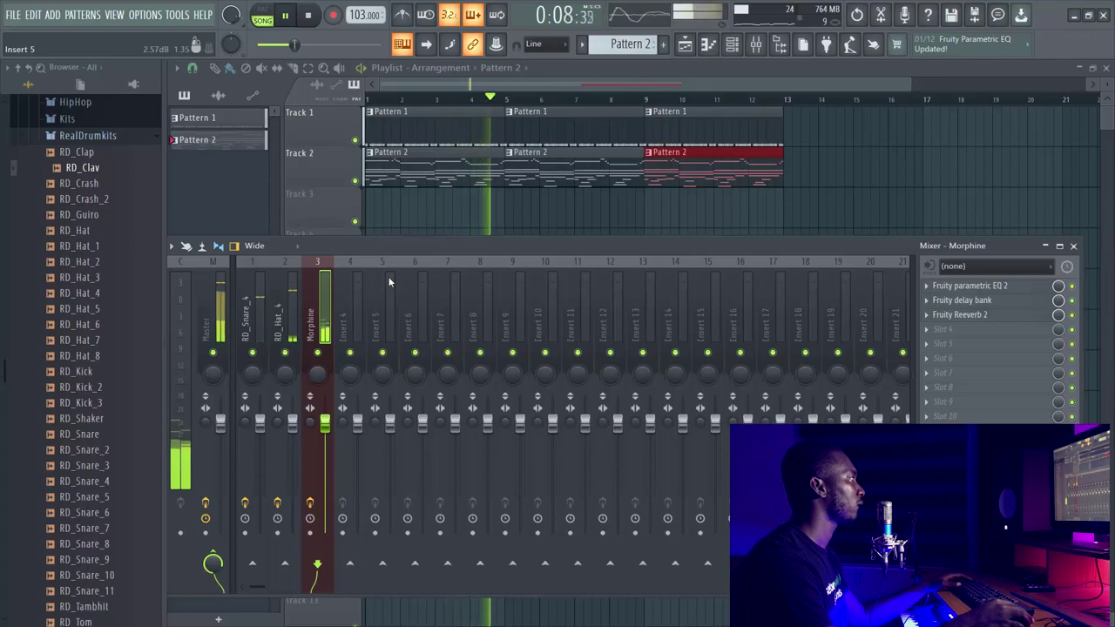
- In bar 1 of Pattern 1's RD_Kick_2 part, add a kick on step 11 and remove those on steps 6 and 14
left_click(734, 50)
scroll(660, 52, "up", 1)
left_click(355, 130)
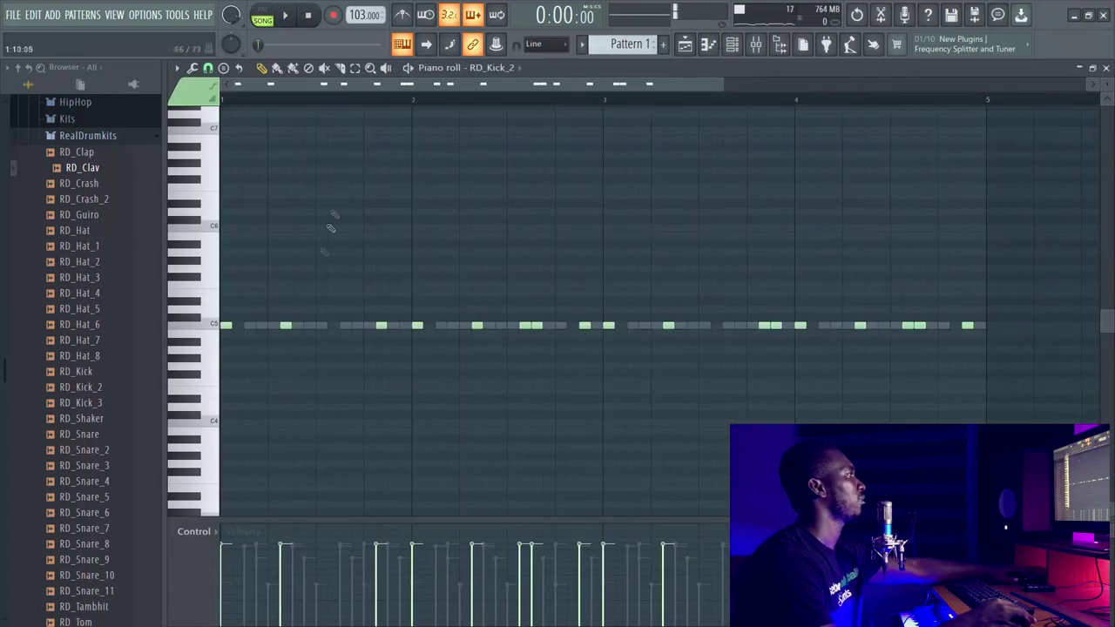
left_click(341, 327)
right_click(385, 327)
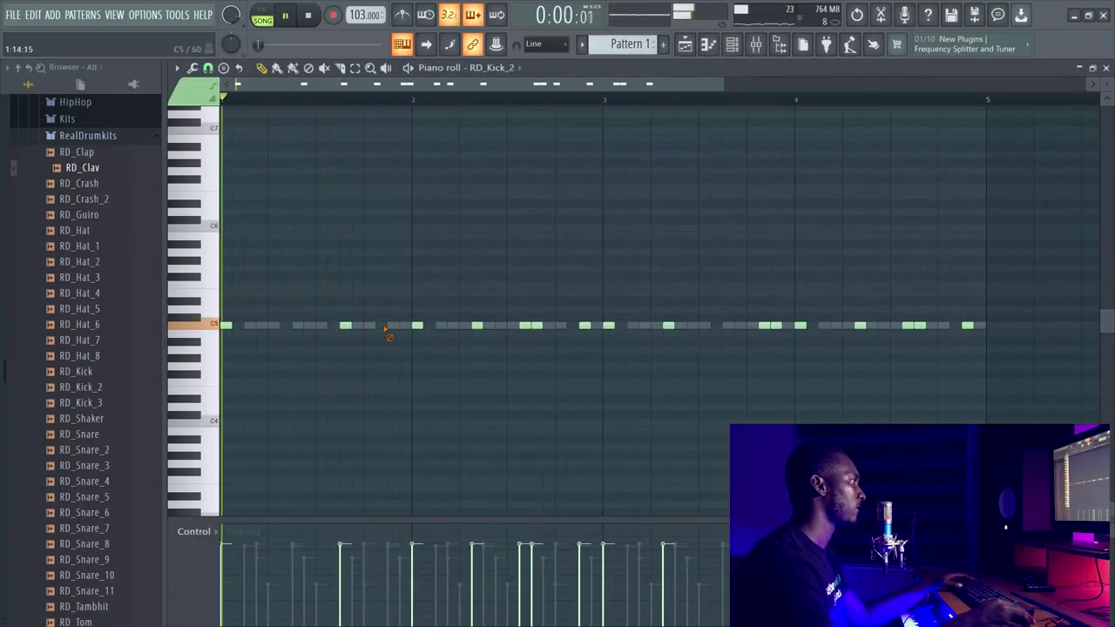
- Move the step 6 kicks in bars 3 and 4 to step 7 and delete bar 2's step 6 kick
left_click_drag(669, 326, 680, 326)
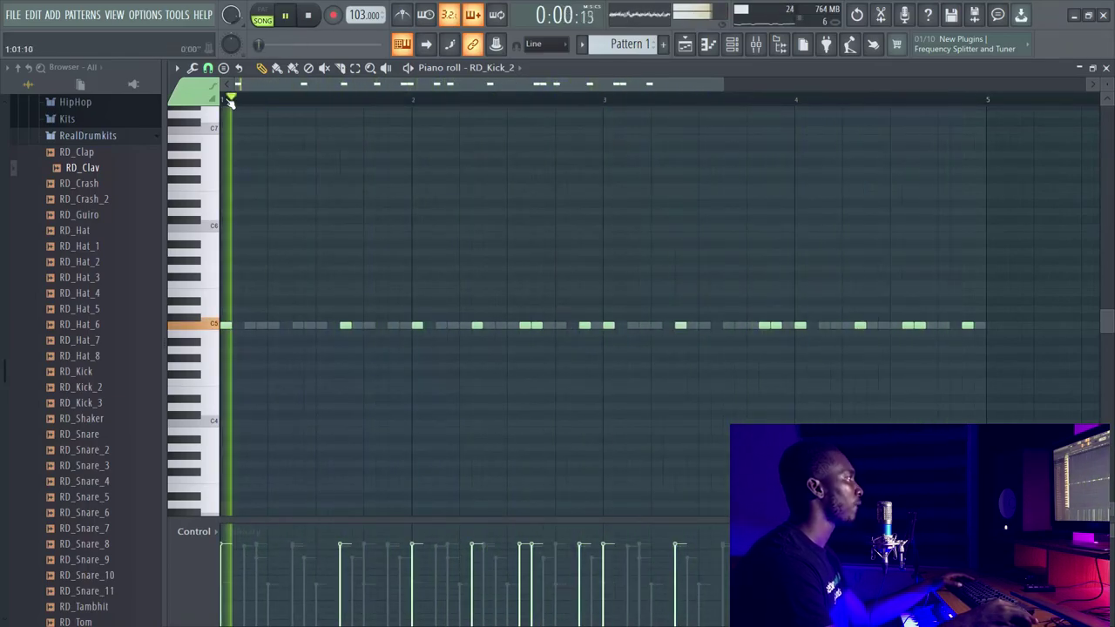
right_click(477, 326)
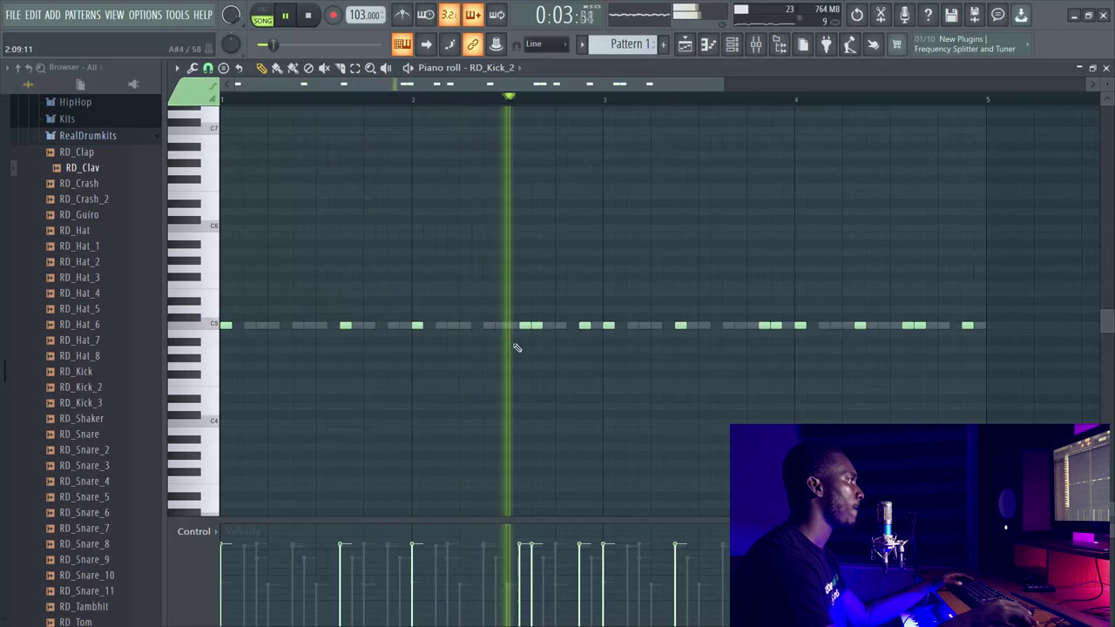
key("space")
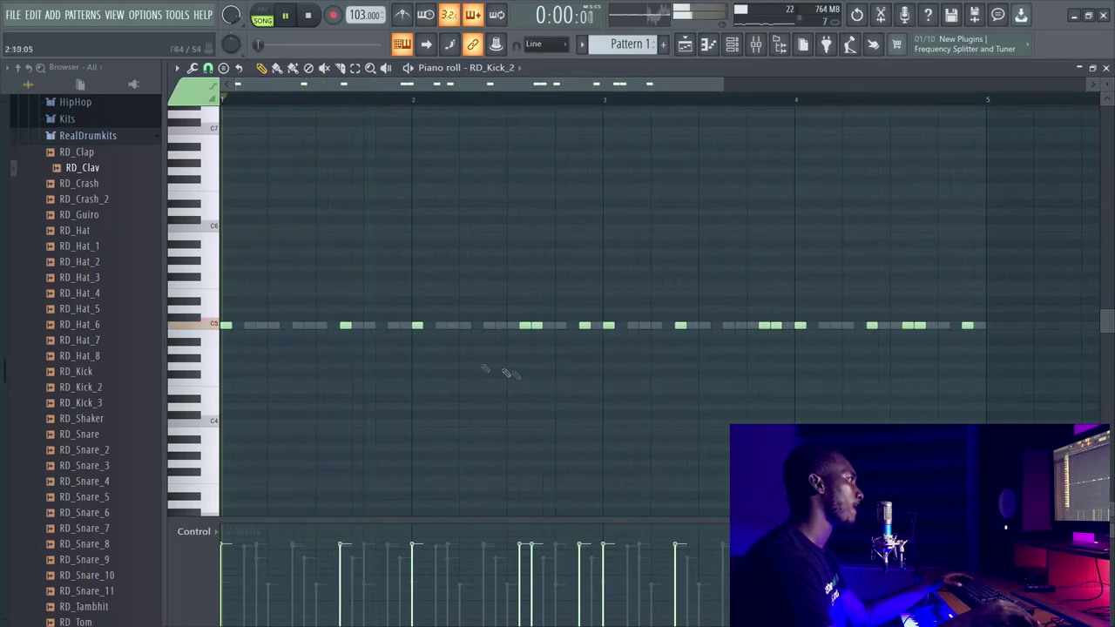
- Put kicks back on step 6 of bars 1 and 2, replaying the groove to compare
right_click(286, 327)
key("space")
key("space")
key("space")
left_click(286, 326)
key("space")
key("space")
key("space")
left_click(476, 326)
key("space")
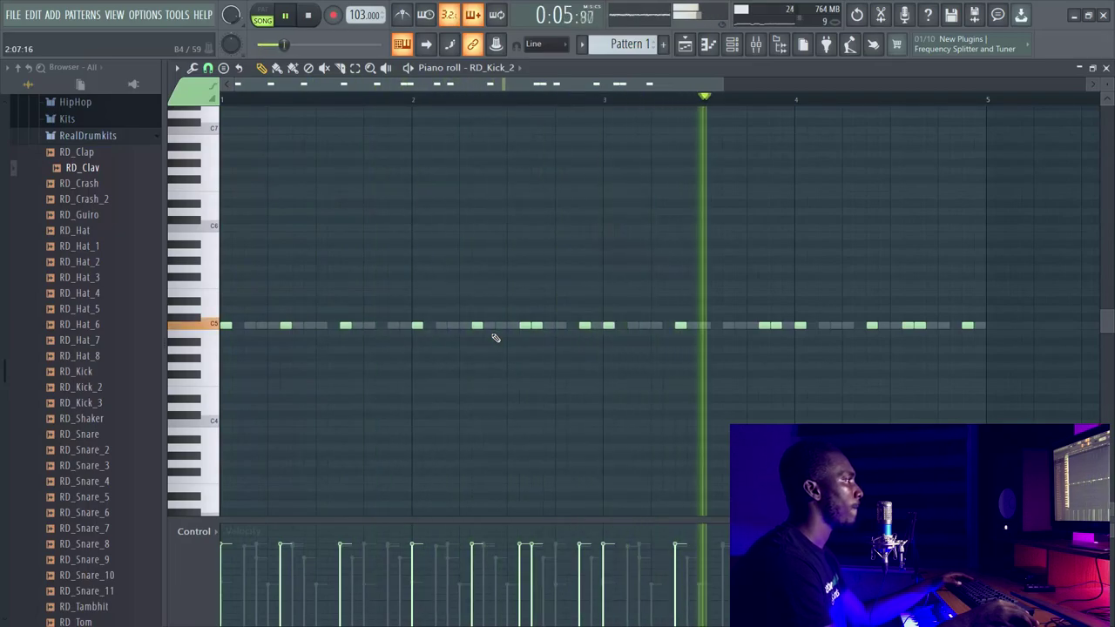
- Move the step 6 kicks in bars 1 and 2 to step 7 and listen to the result
left_click_drag(288, 326, 293, 327)
key("space")
key("space")
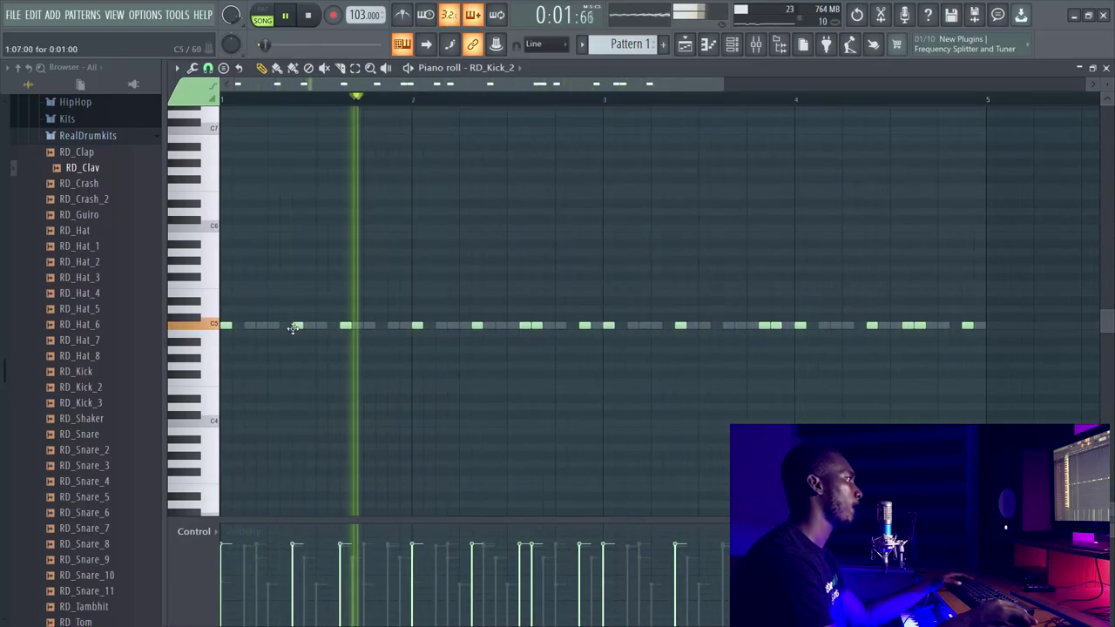
left_click_drag(478, 325, 486, 327)
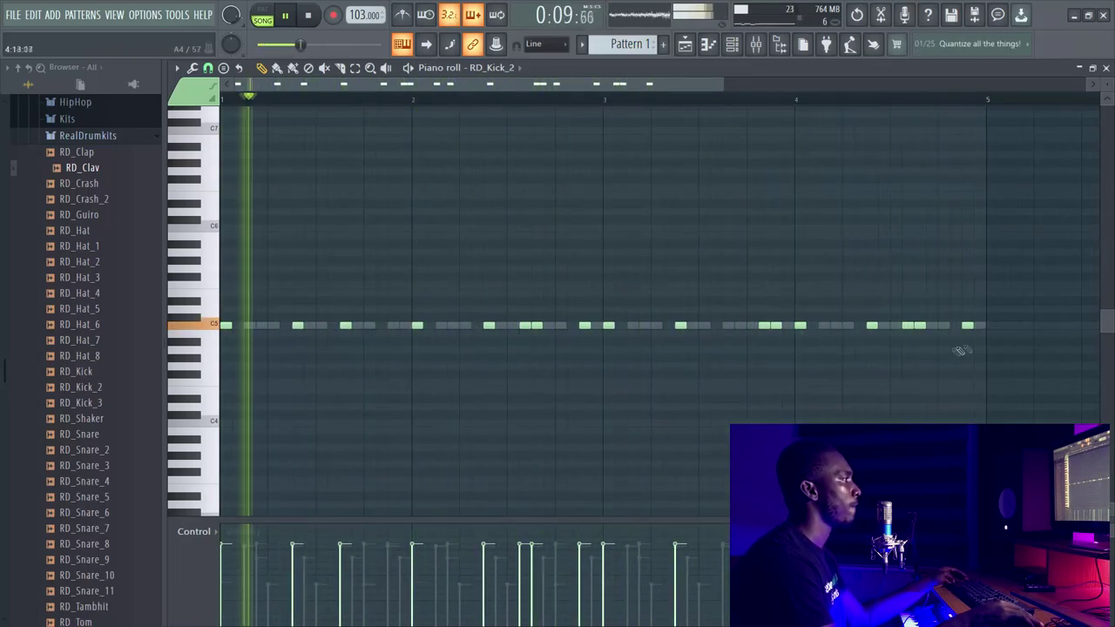
- Replace the kicks in bars 3 and 4 with a duplicate of bars 1 and 2, and stop playback
left_click_drag(983, 324, 604, 355)
key("Delete")
key("ctrl+b")
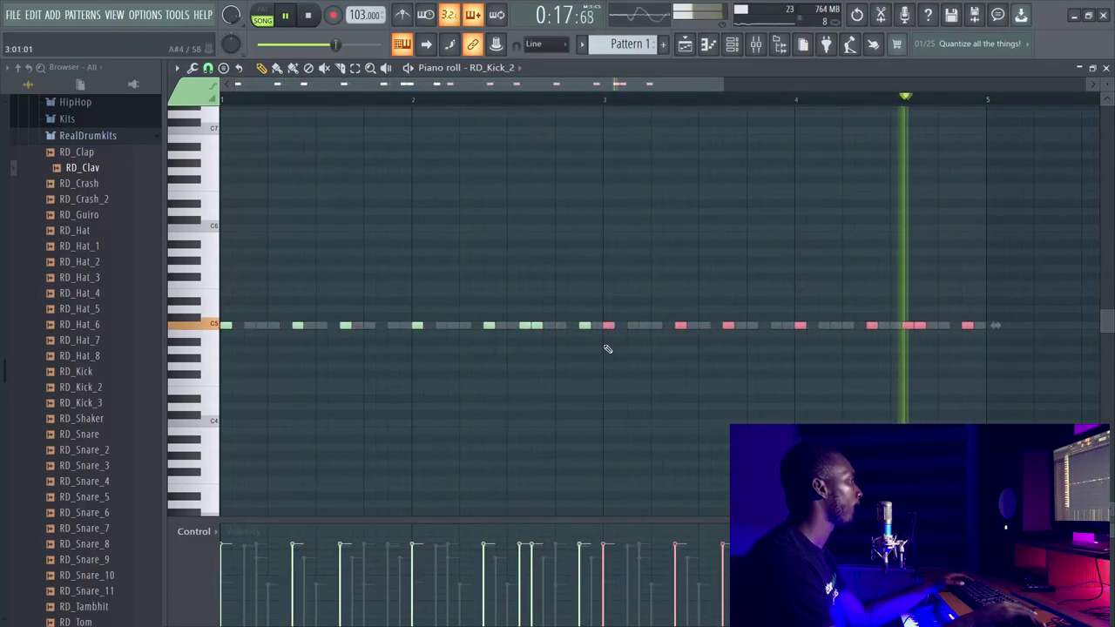
key("space")
- Audition RealDrumkits samples and add RD_Snare_3 on step 9 and RD_Clap on step 13 of every bar in Pattern 1
left_click(732, 48)
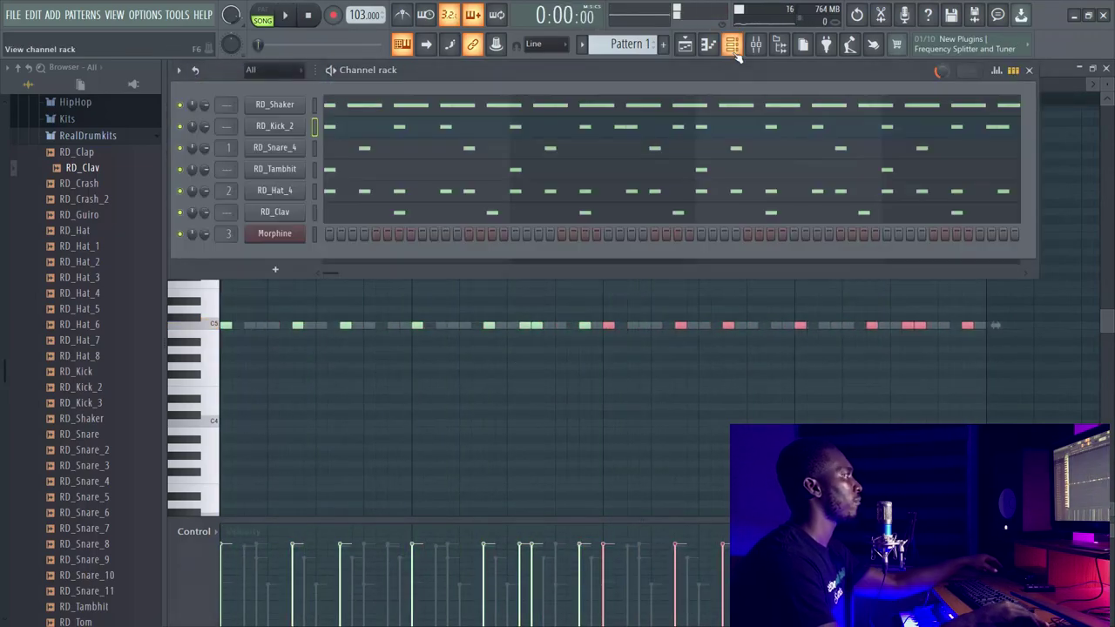
scroll(105, 358, "down", 8)
left_click(96, 387)
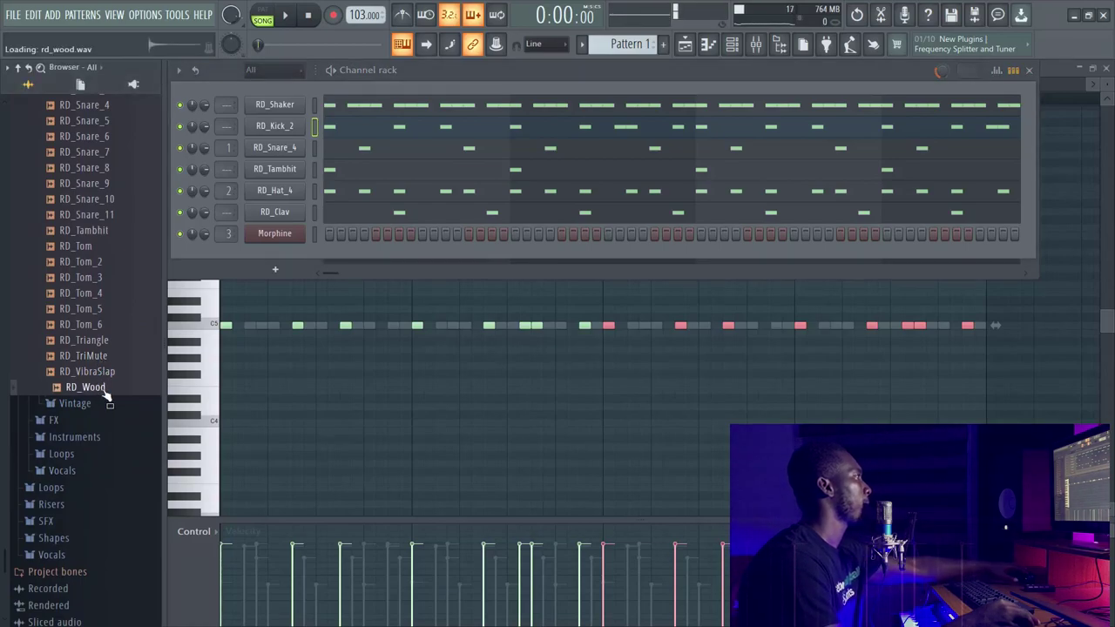
scroll(96, 274, "up", 5)
scroll(89, 355, "down", 2)
key("space")
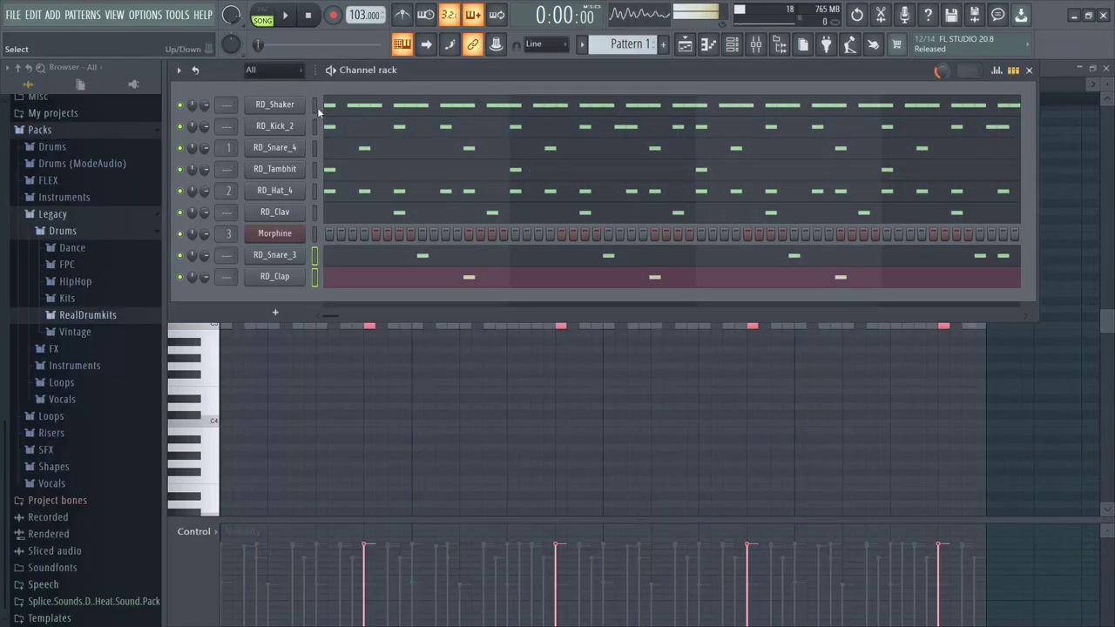
- Route the RD_Shaker, RD_Kick_2, RD_Tambhit, RD_Snare_3 and RD_Clap channels to consecutive mixer tracks starting at insert 4
left_click(316, 105)
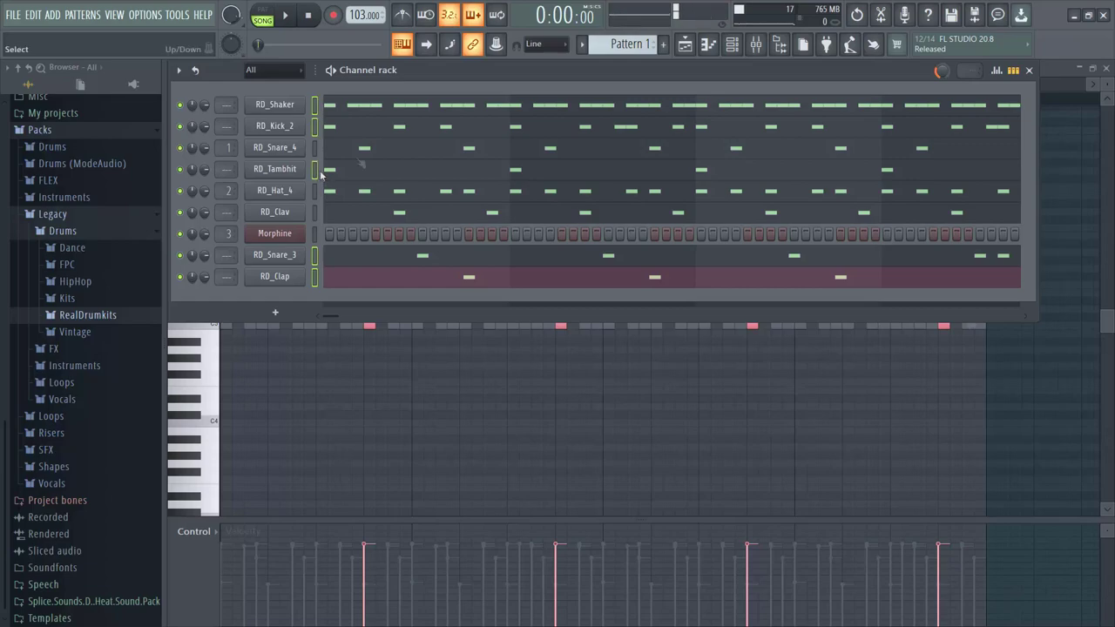
left_click(755, 45)
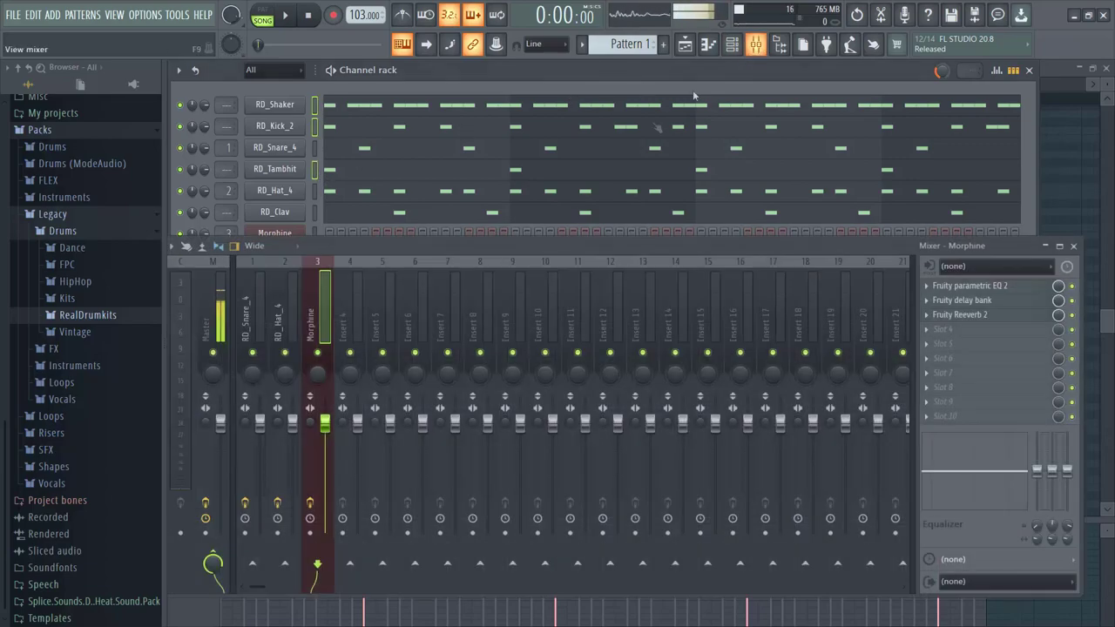
right_click(355, 322)
mouse_move(366, 386)
left_click(547, 399)
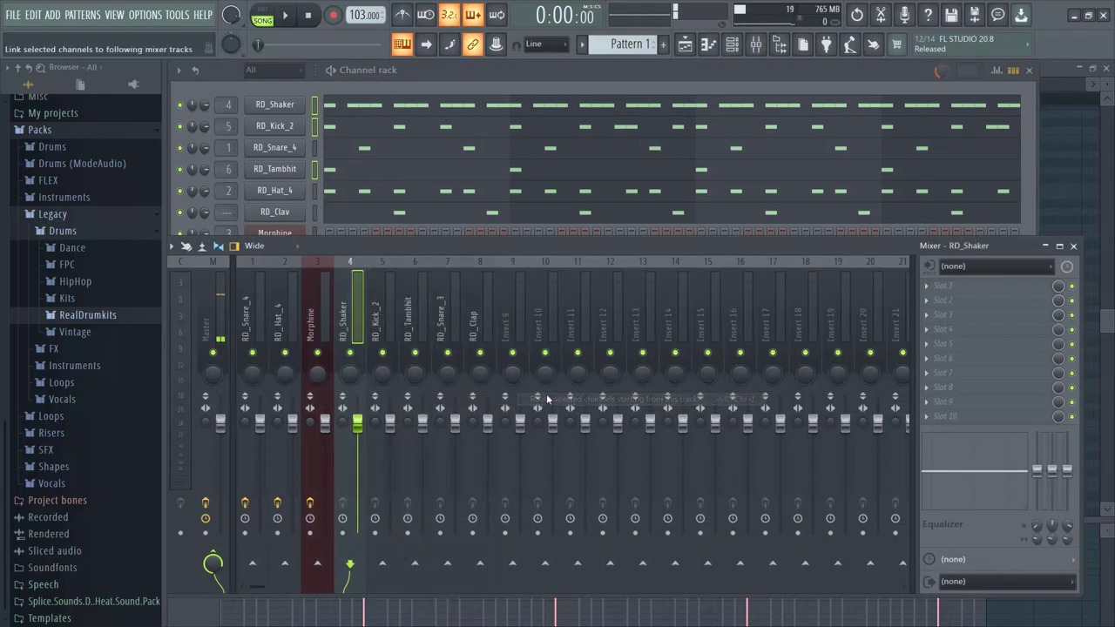
- Create Pattern 3 and place its clip on playlist Track 3 in bar 2
left_click(694, 49)
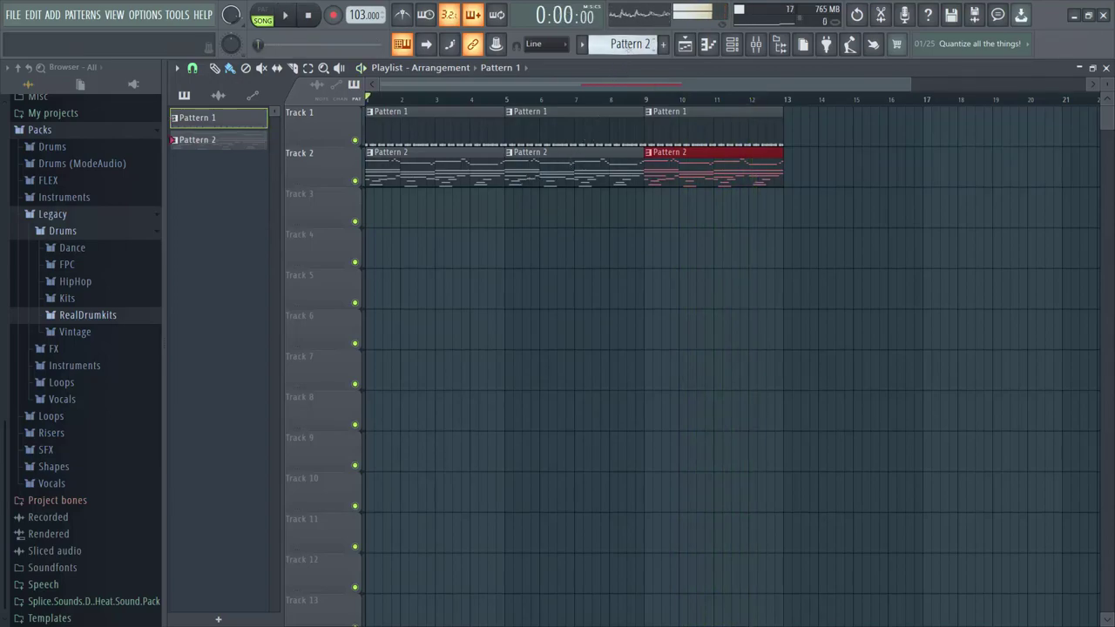
left_click(415, 218)
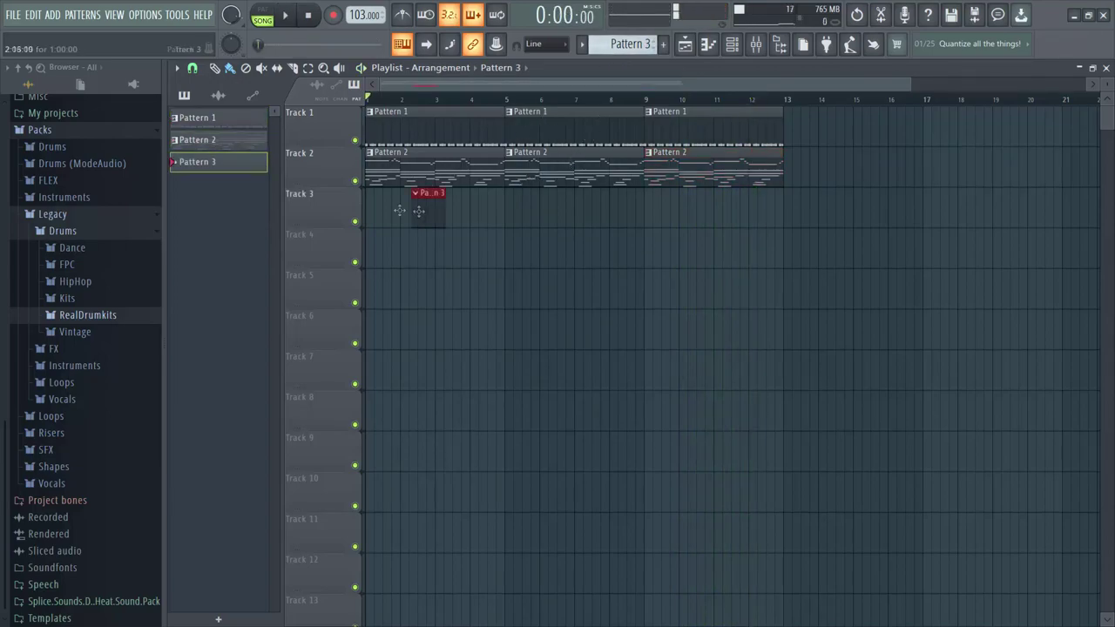
- Add a FLEX instrument channel, try the Dystopian Lead preset from Arksun Cityscape, and close the plugin window
left_click(744, 47)
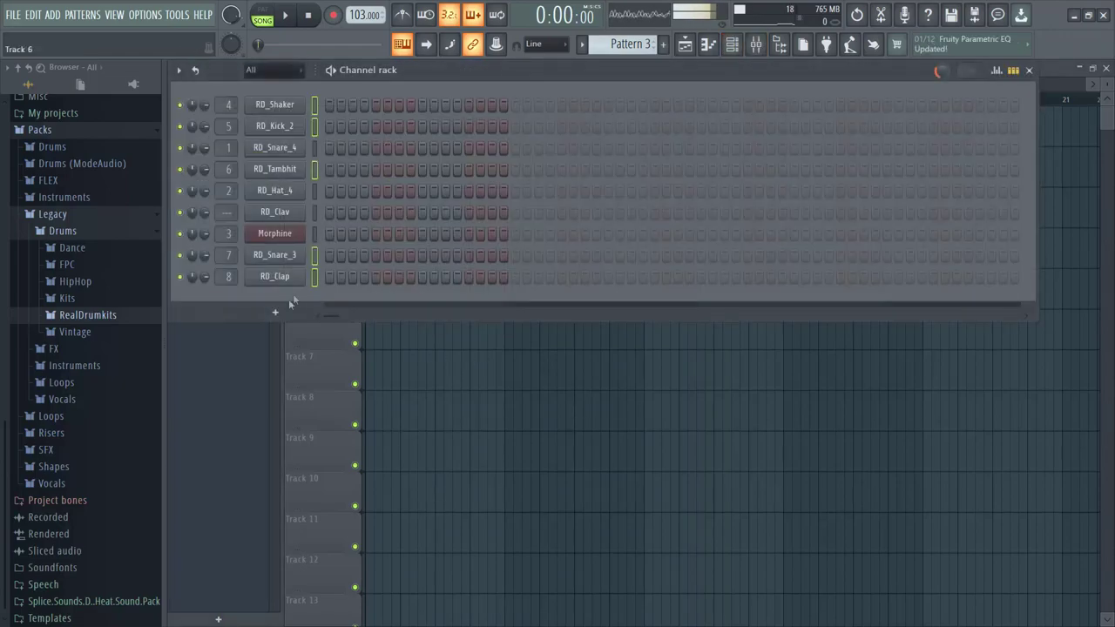
left_click(276, 313)
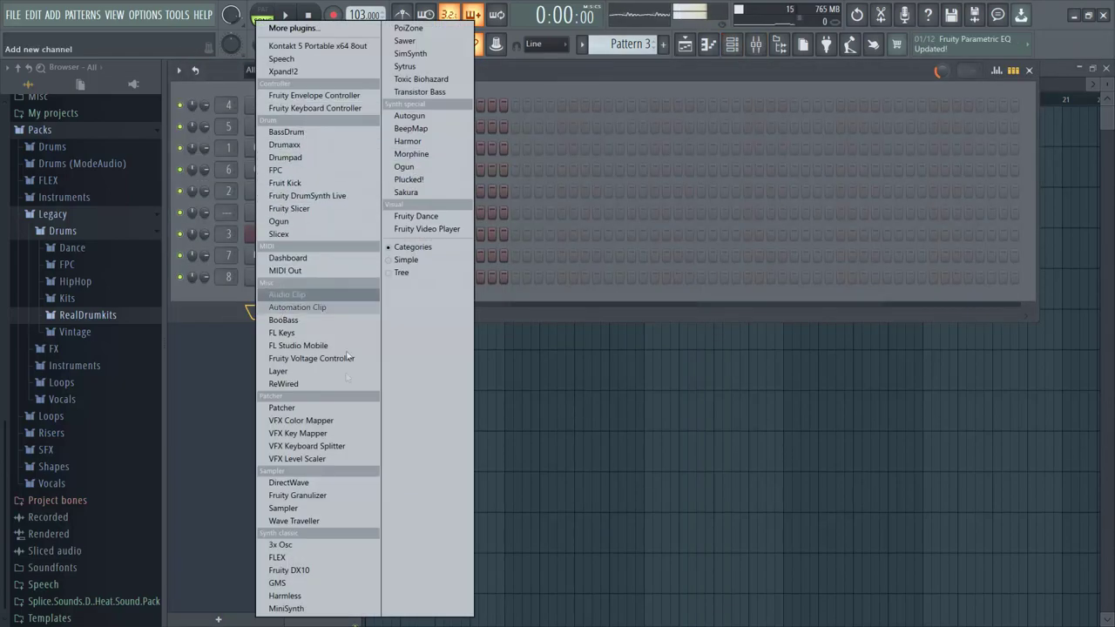
left_click(323, 559)
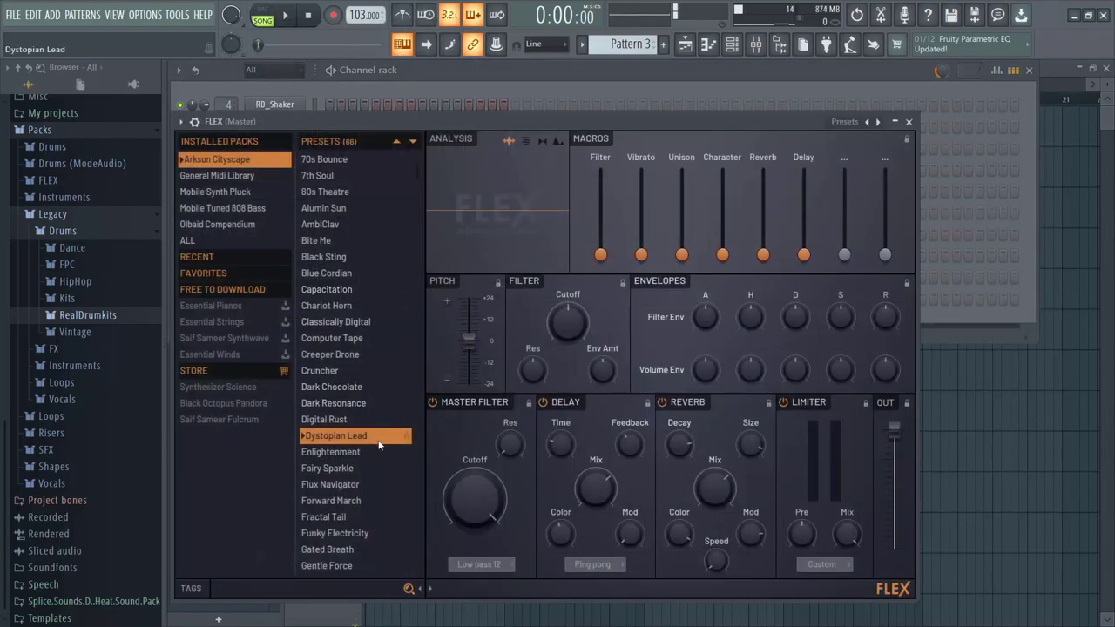
left_click(909, 122)
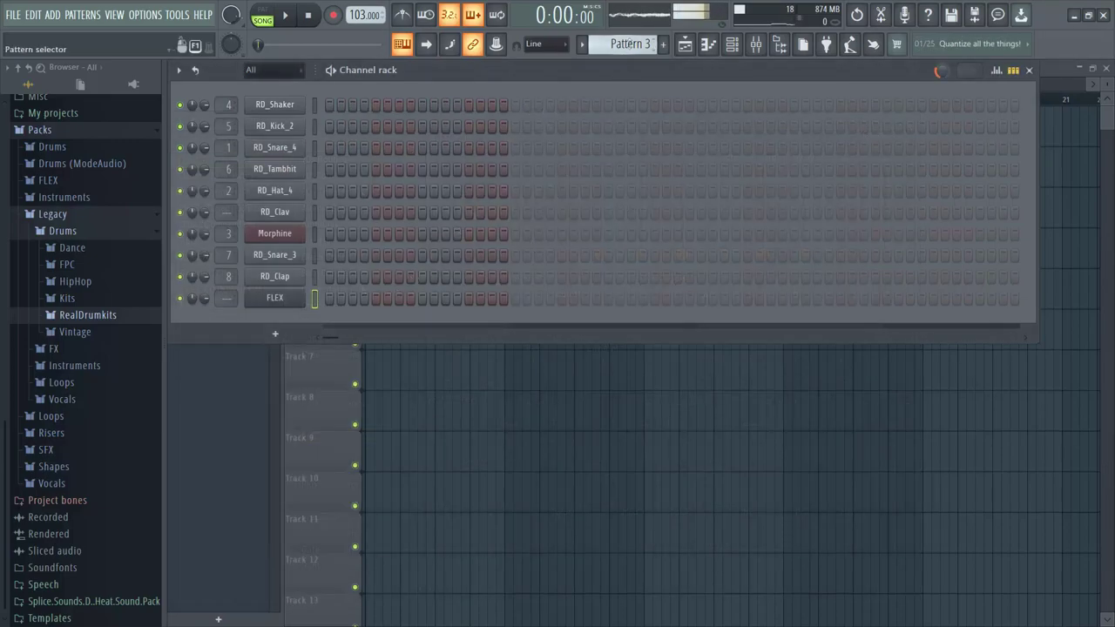
- Open Pattern 2's Morphine notes and select the chord notes in all four bars
scroll(630, 43, "down", 1)
left_click(440, 237)
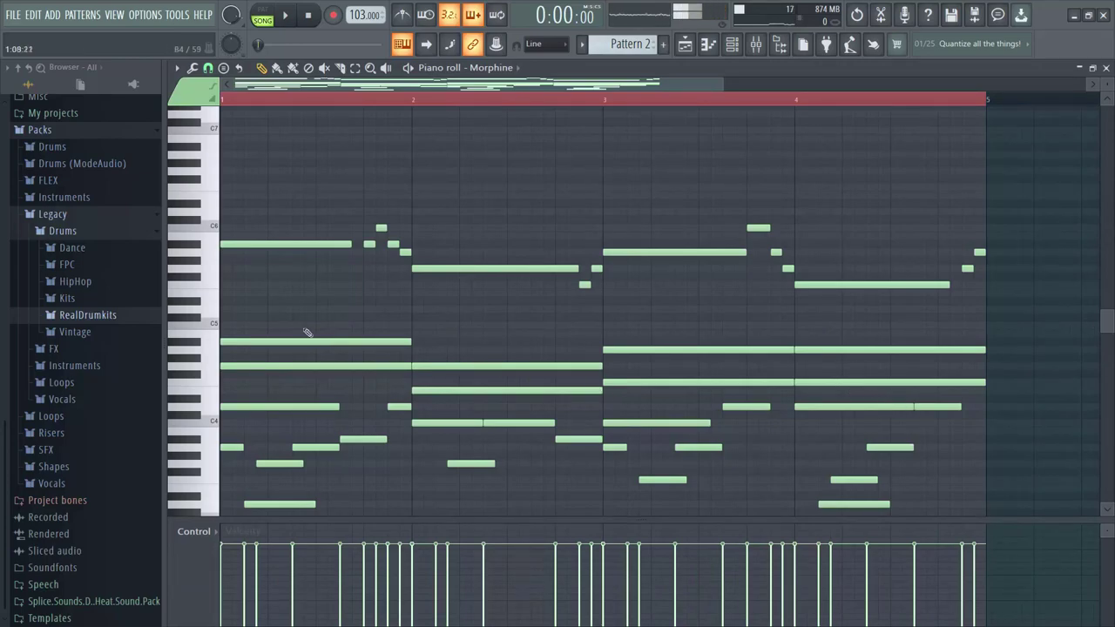
left_click_drag(298, 322, 299, 426)
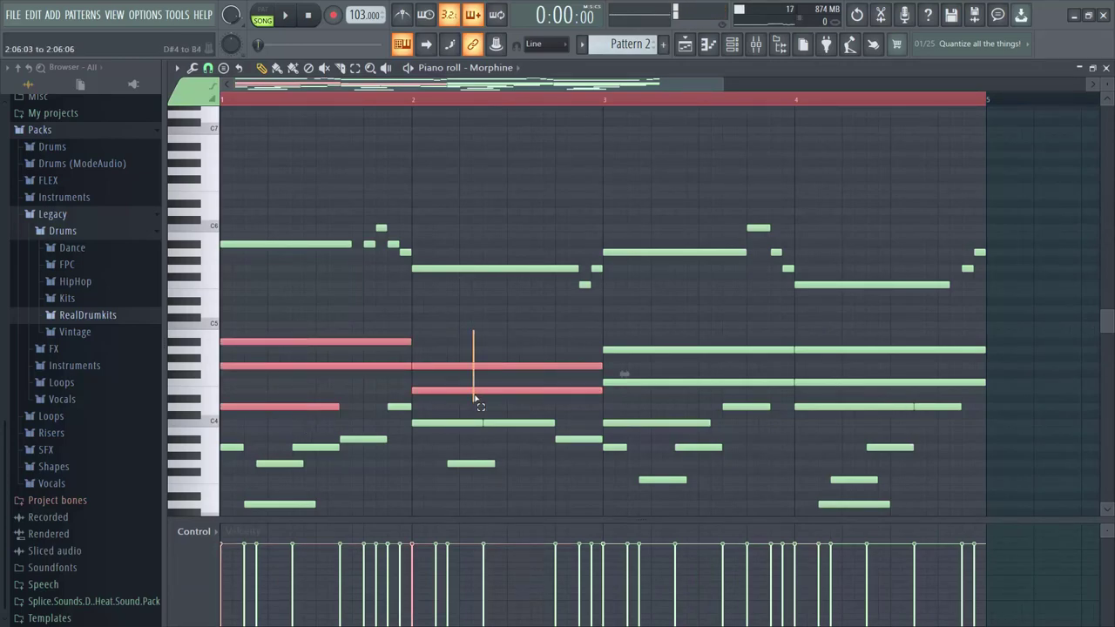
left_click_drag(664, 324, 667, 436)
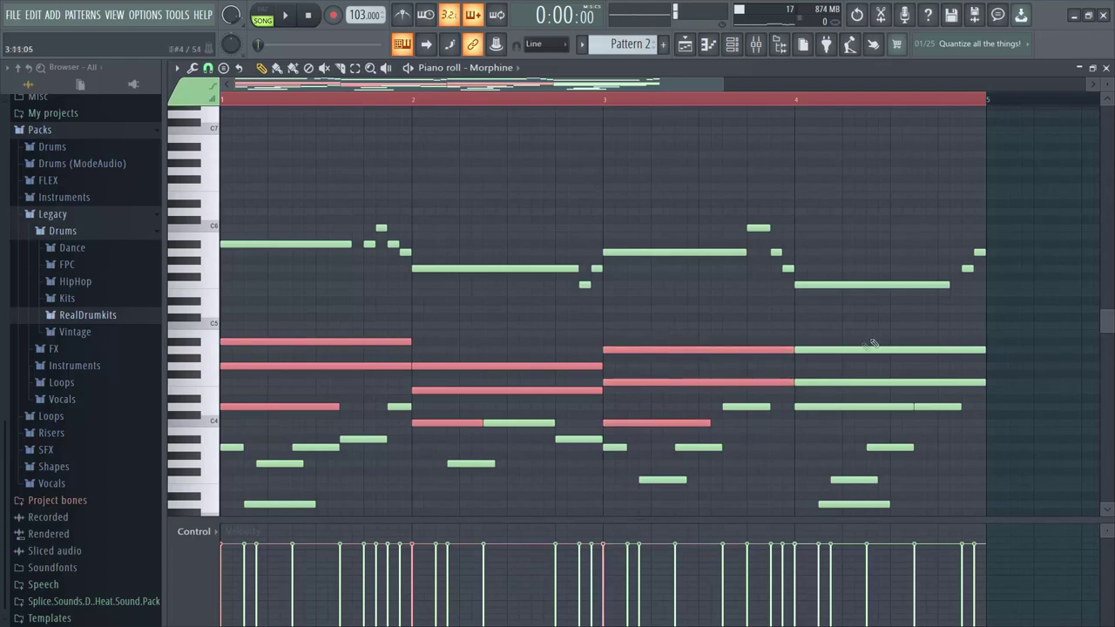
left_click_drag(862, 416, 860, 414)
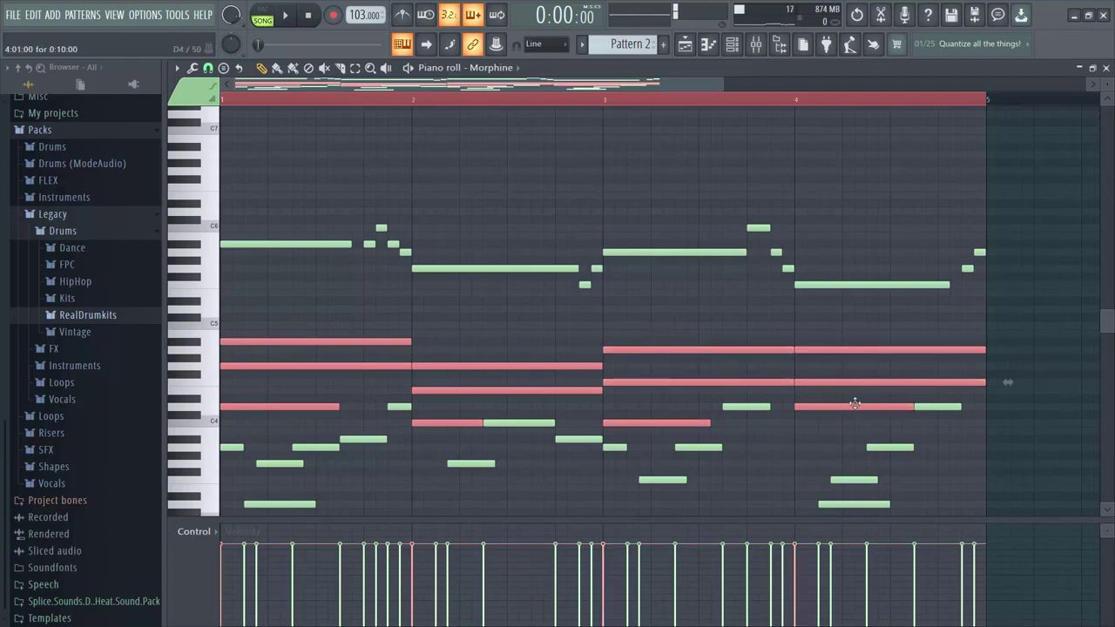
- Copy the selected Morphine chord notes into the FLEX channel's piano roll in Pattern 3
left_click(732, 48)
scroll(633, 44, "down", 1)
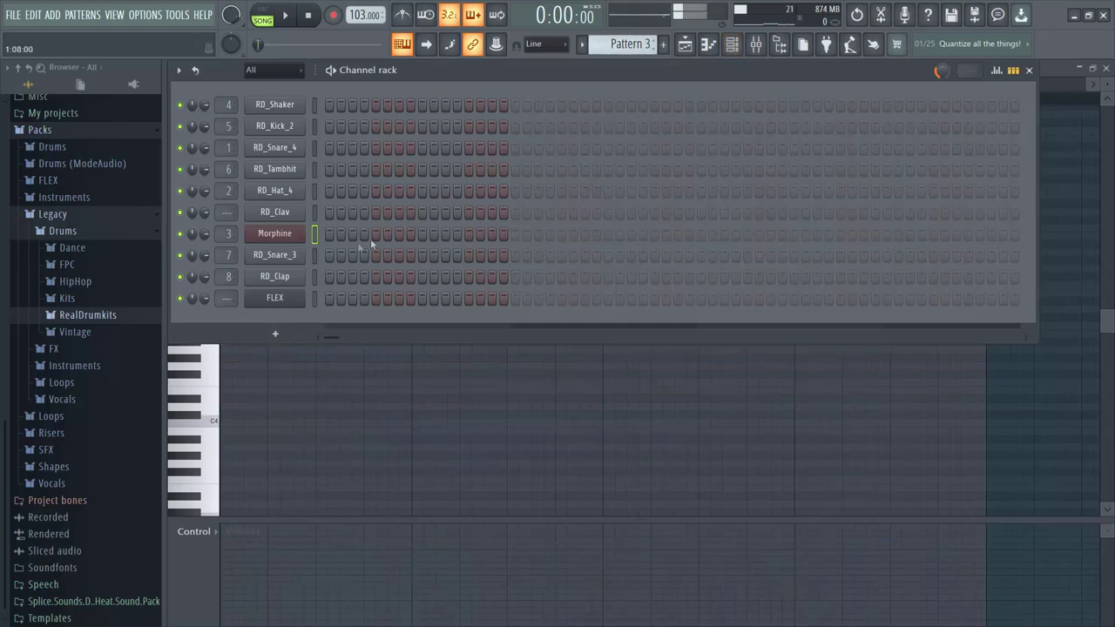
right_click(297, 300)
left_click(317, 301)
key("ctrl+v")
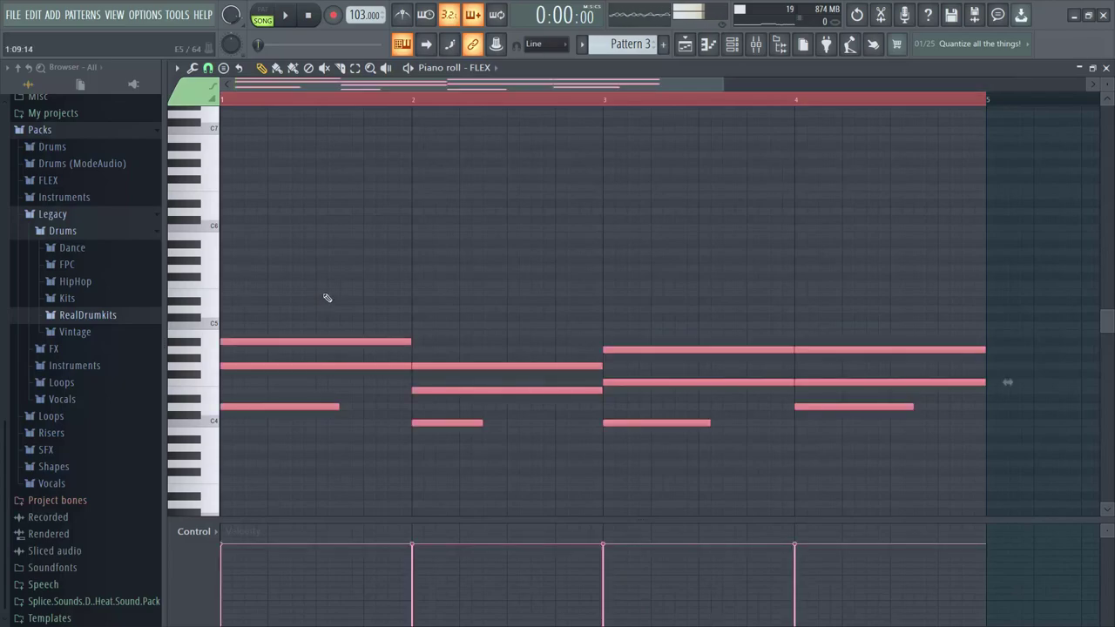
- Switch playback to pattern mode, play the FLEX chords in Pattern 3 and deselect the notes
key("space")
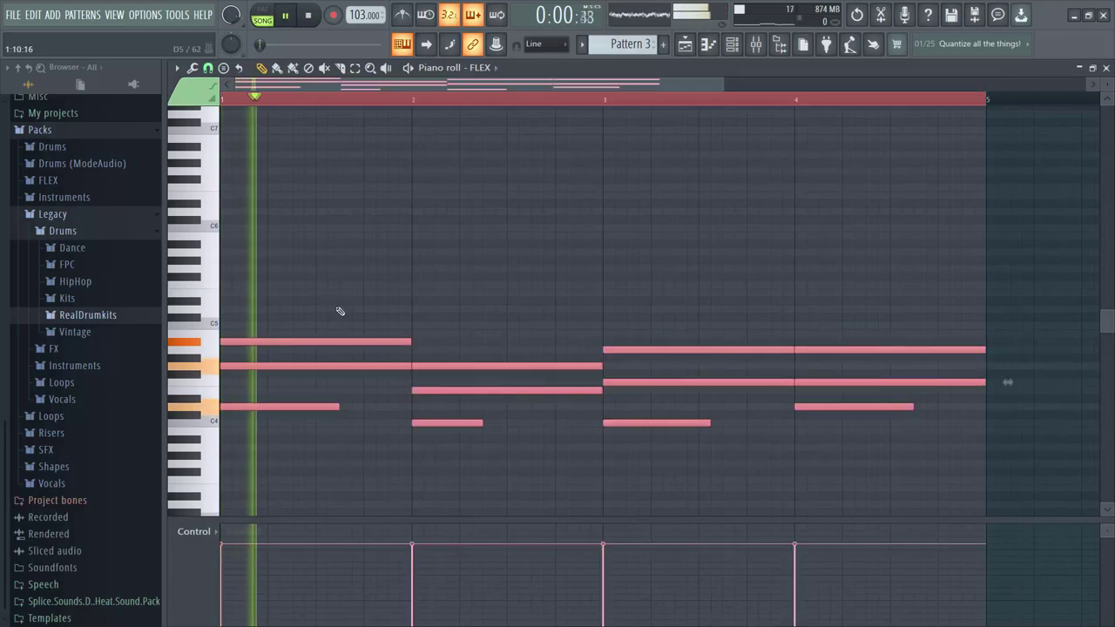
left_click(263, 15)
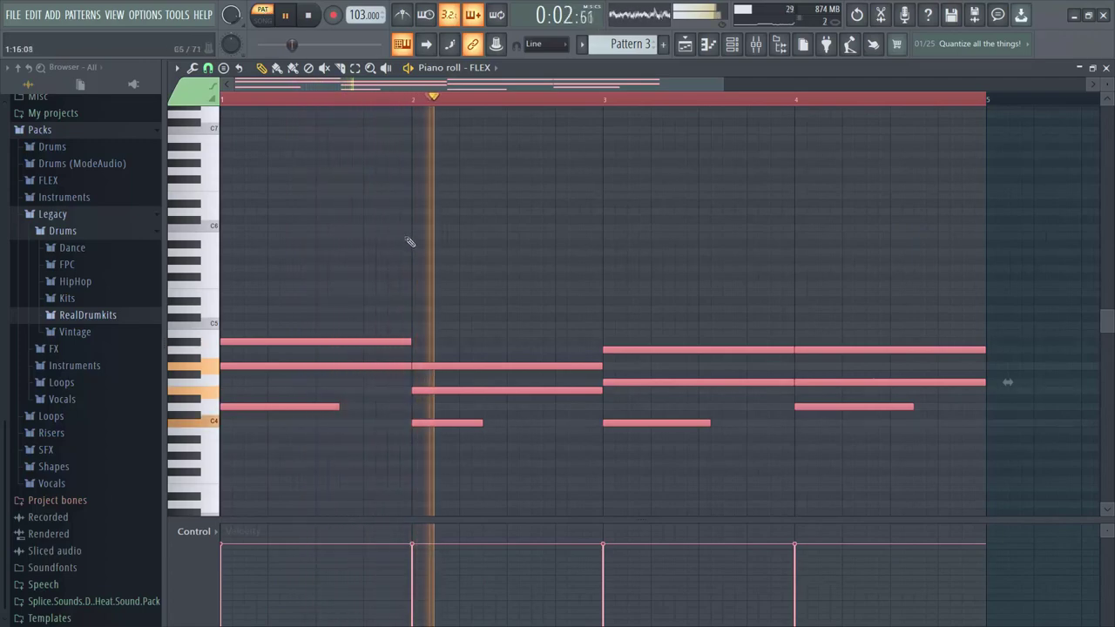
key("ctrl+d")
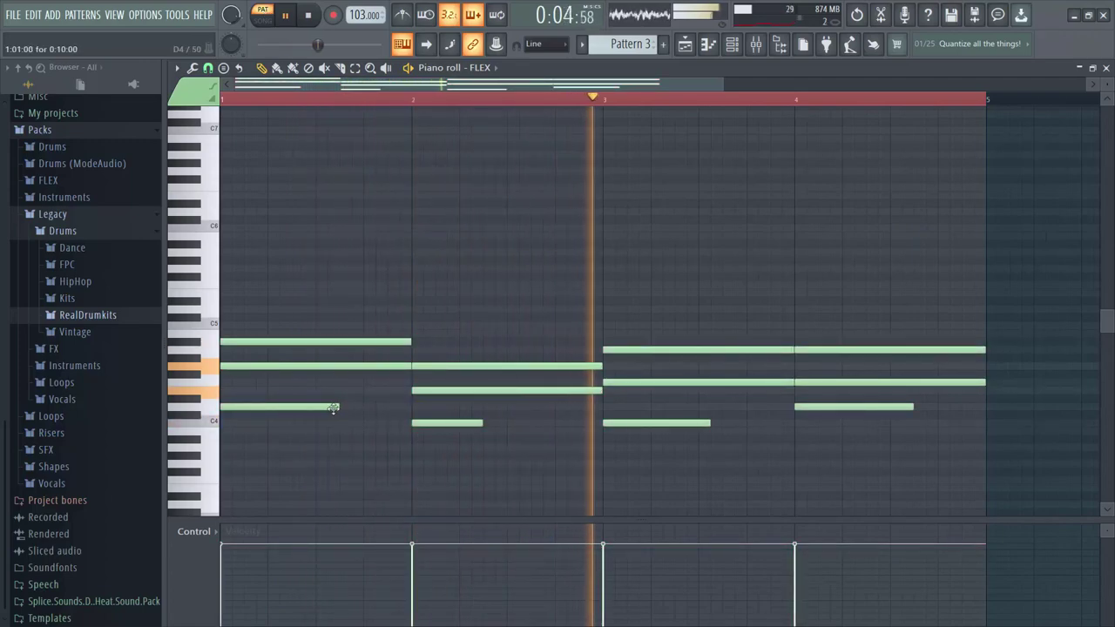
- Lengthen the lowest note of each FLEX chord in Pattern 3 to fill its whole bar
left_click_drag(340, 406, 411, 406)
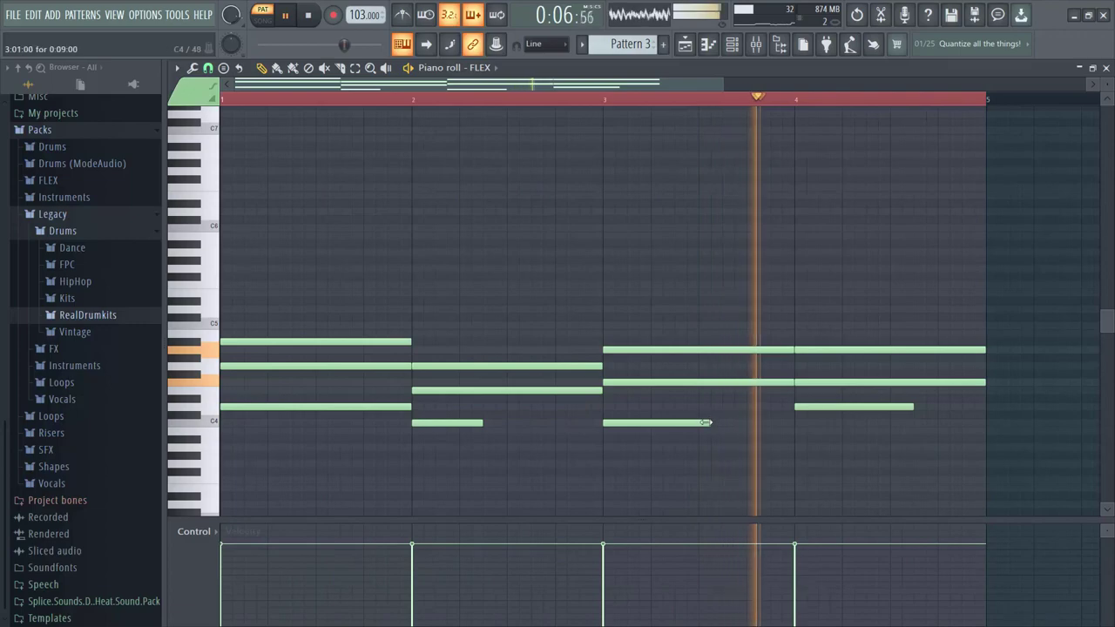
left_click_drag(710, 422, 794, 424)
left_click_drag(910, 405, 986, 406)
left_click_drag(484, 424, 602, 425)
- Stop playback, select all FLEX chord notes and shorten them together into brief stabs at the start of each bar
key("space")
key("ctrl+a")
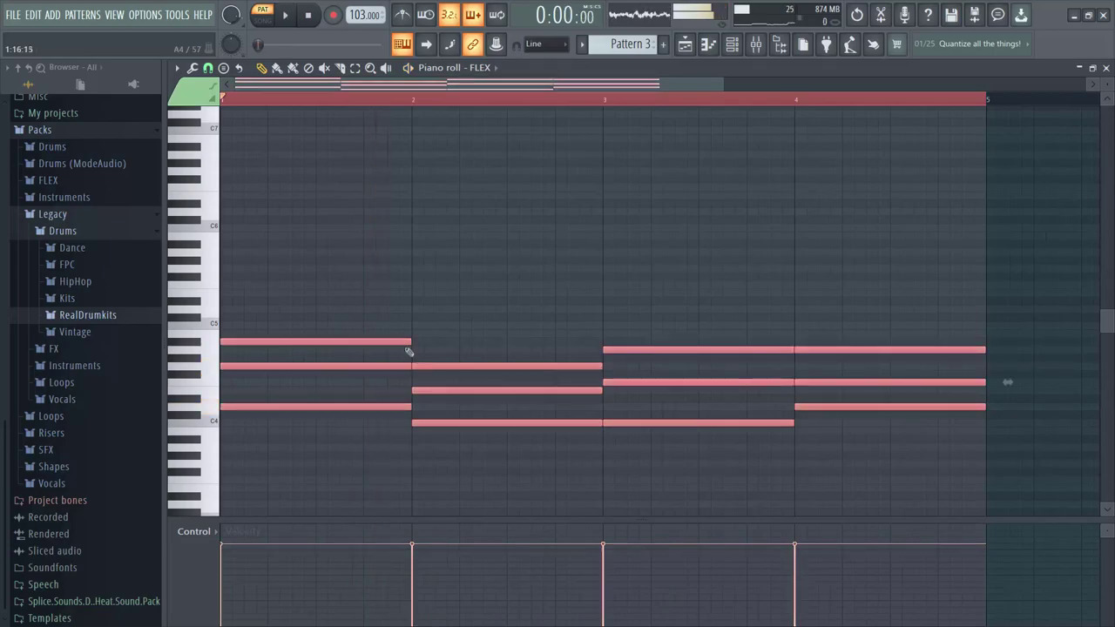
left_click_drag(411, 345, 231, 347)
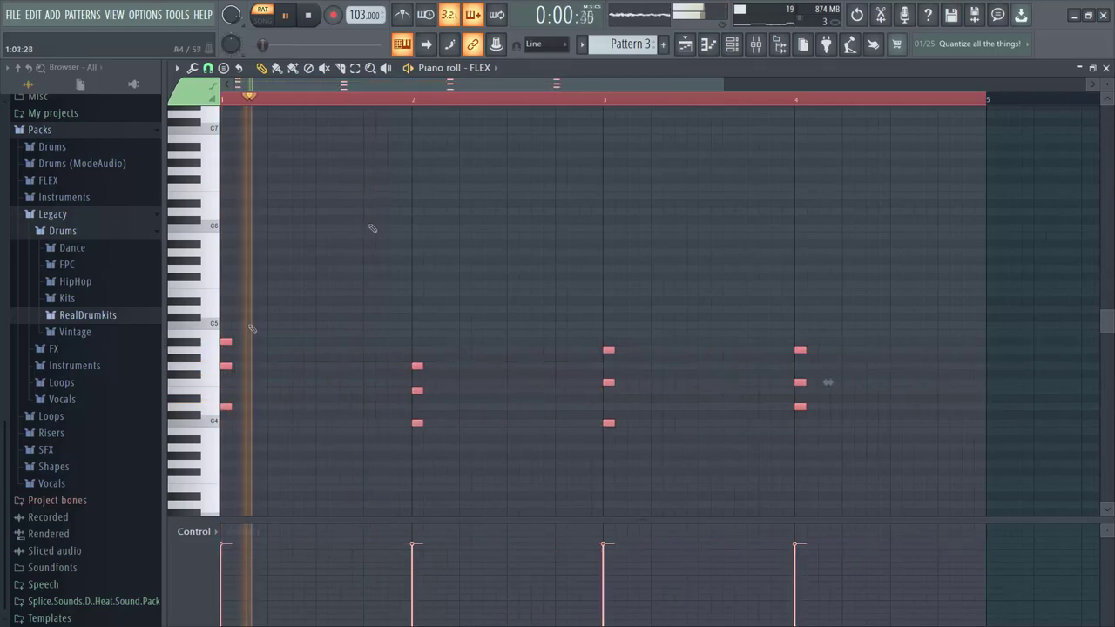
- Try the Capacitation, Chariot Horn, Classically Digital, Computer Tape and Creeper Drone presets in FLEX against the chord stabs
left_click(732, 45)
left_click(261, 296)
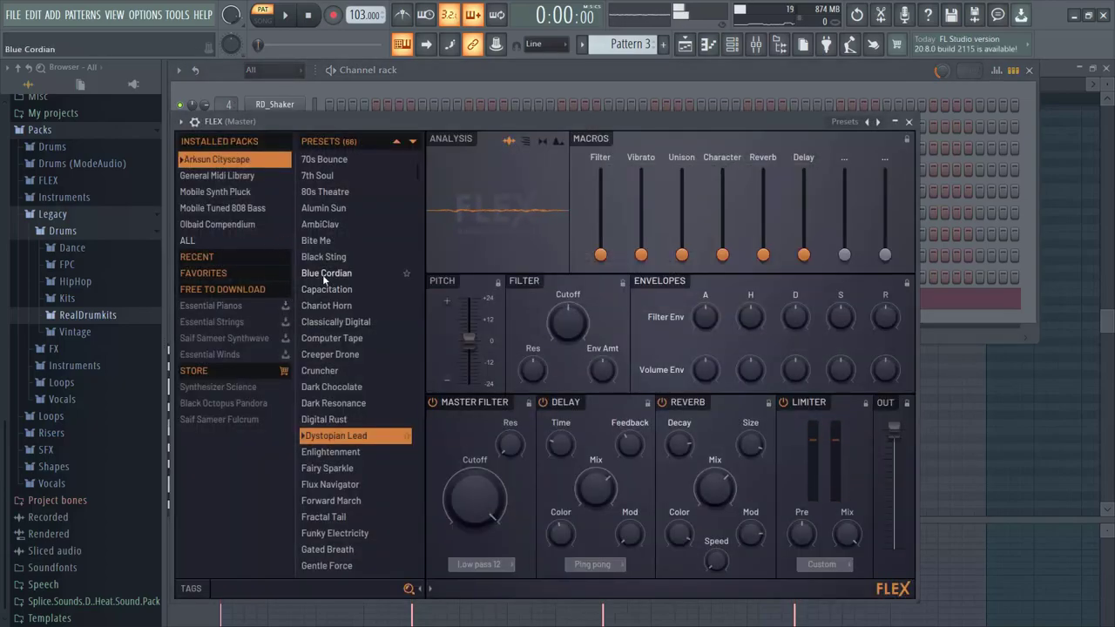
left_click(329, 292)
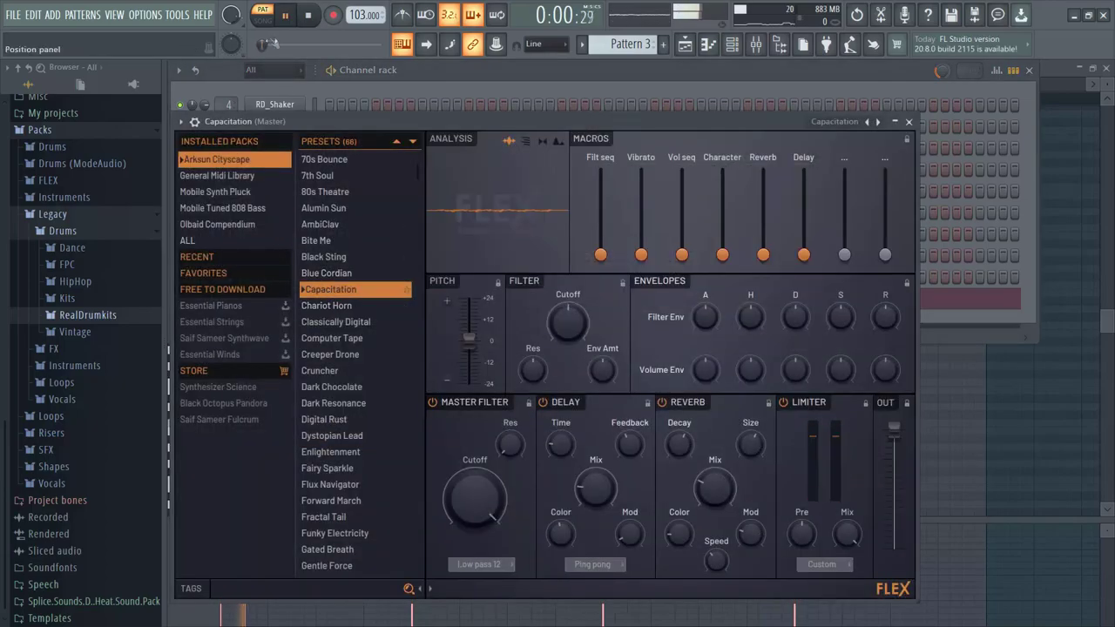
left_click(335, 308)
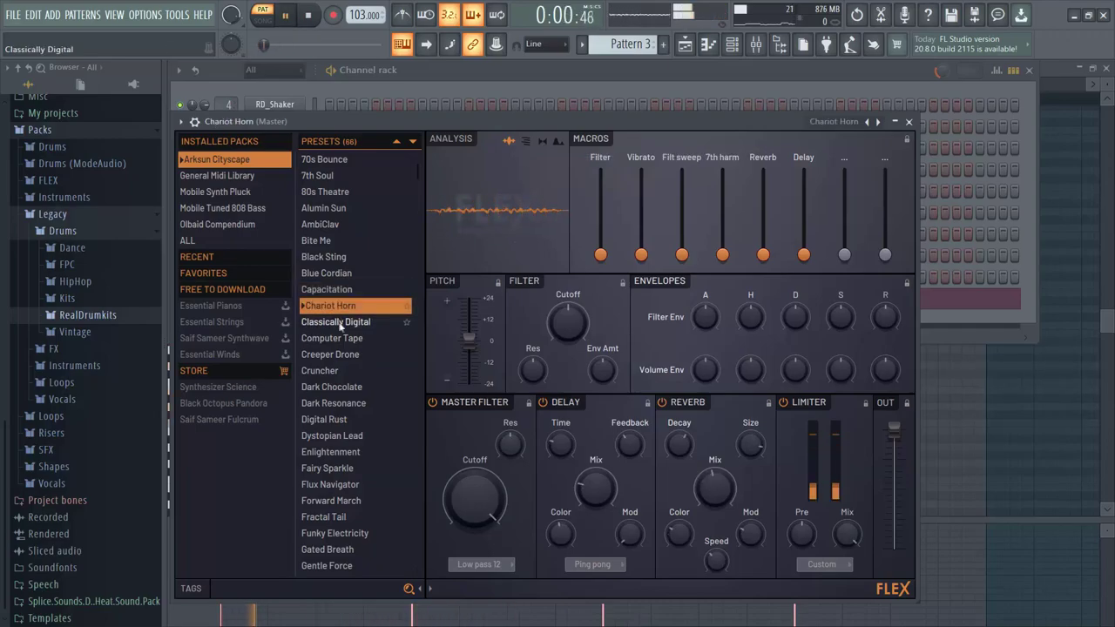
left_click(340, 323)
left_click(340, 338)
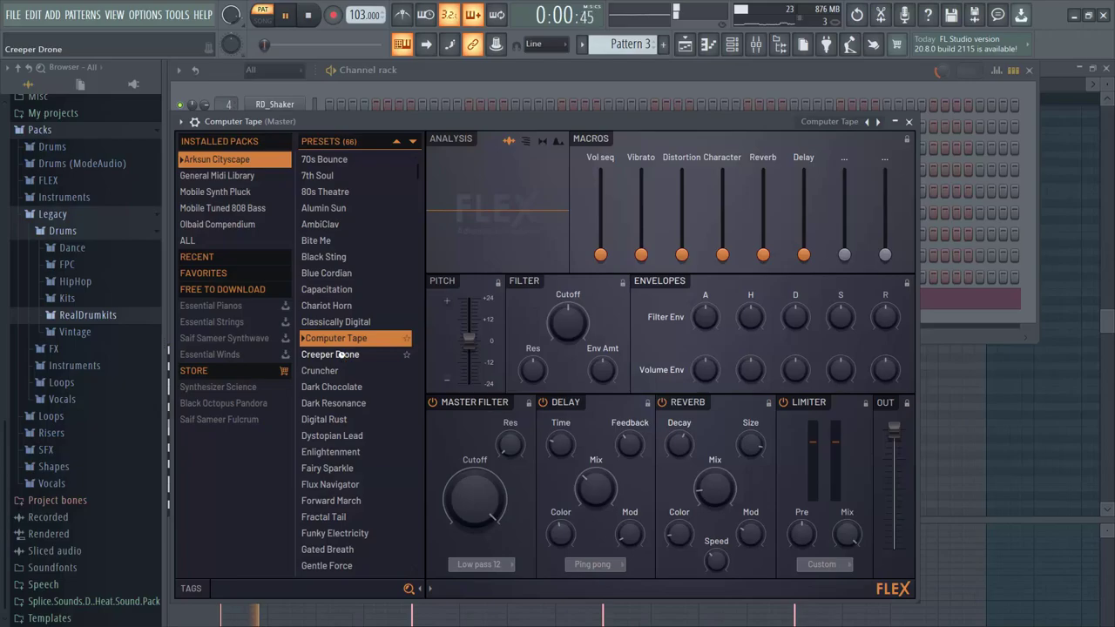
left_click(335, 355)
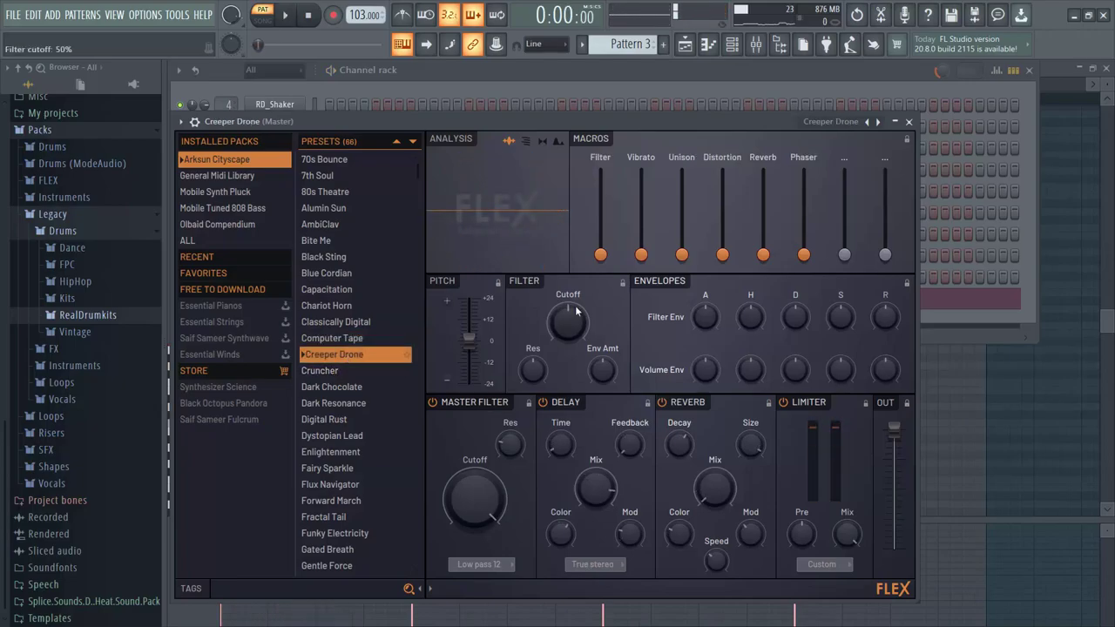
key("space")
- Return to the Creeper Drone piano roll and transpose the chord stabs up two octaves during playback
left_click(970, 299)
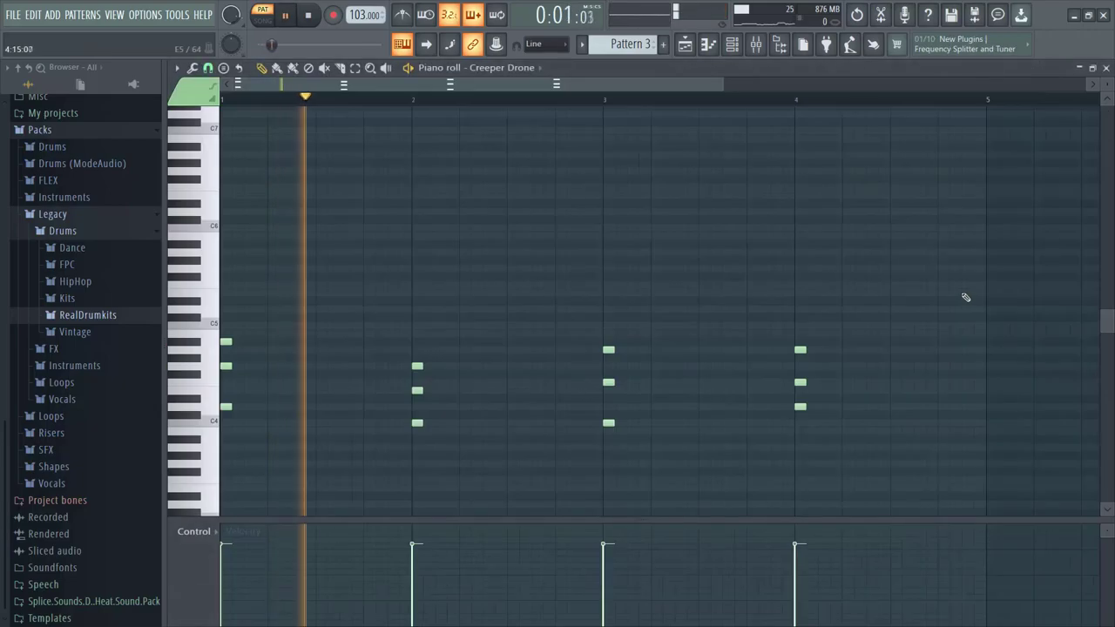
key("ctrl+Up")
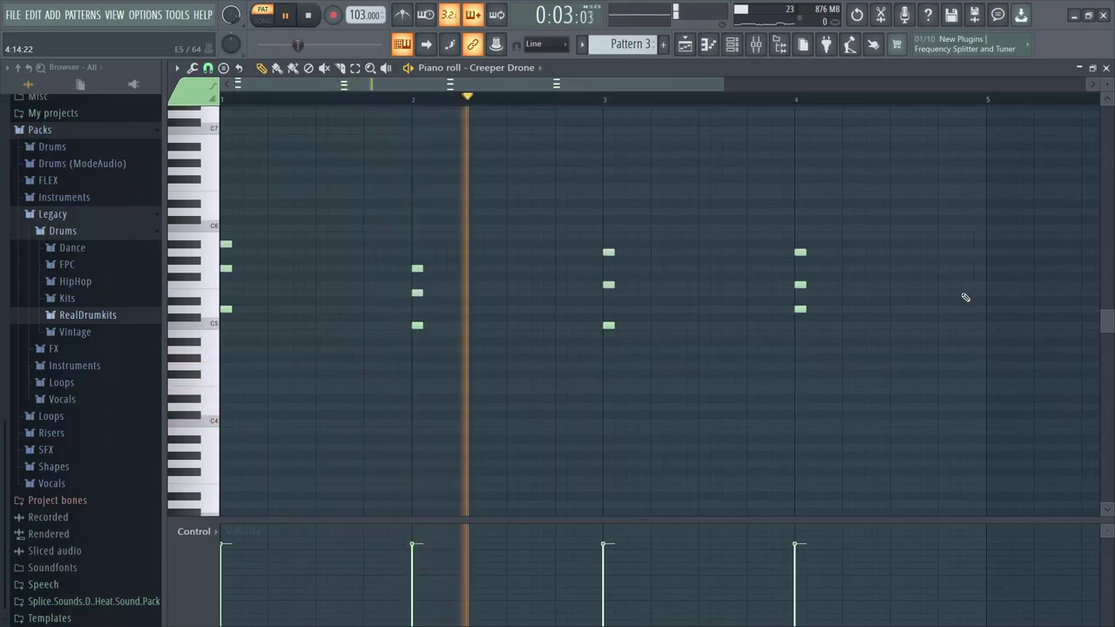
key("ctrl+Up")
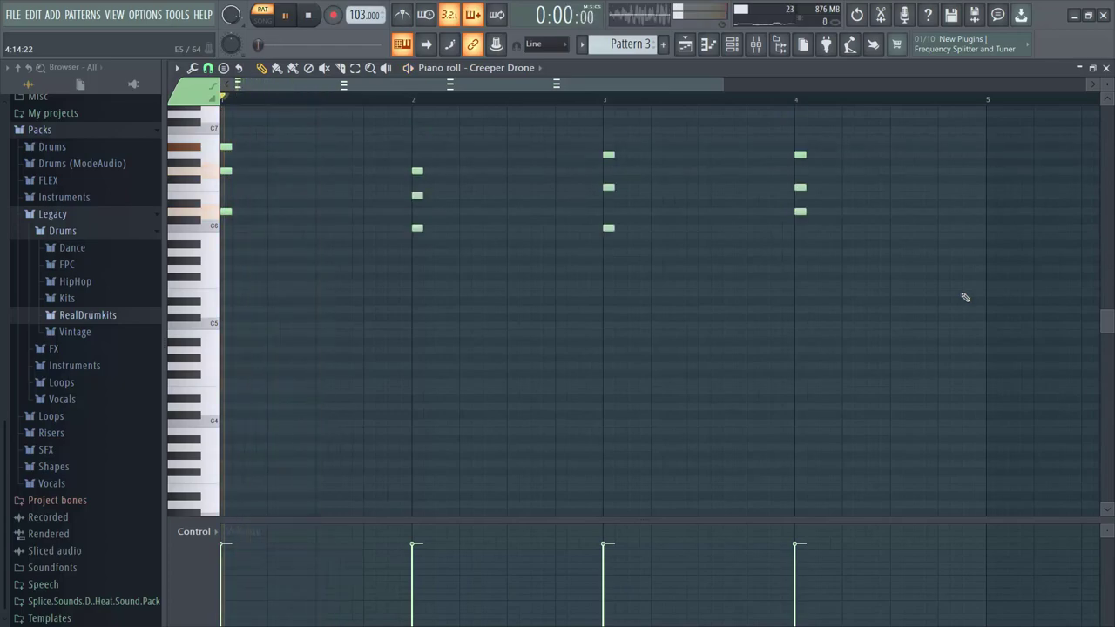
key("space")
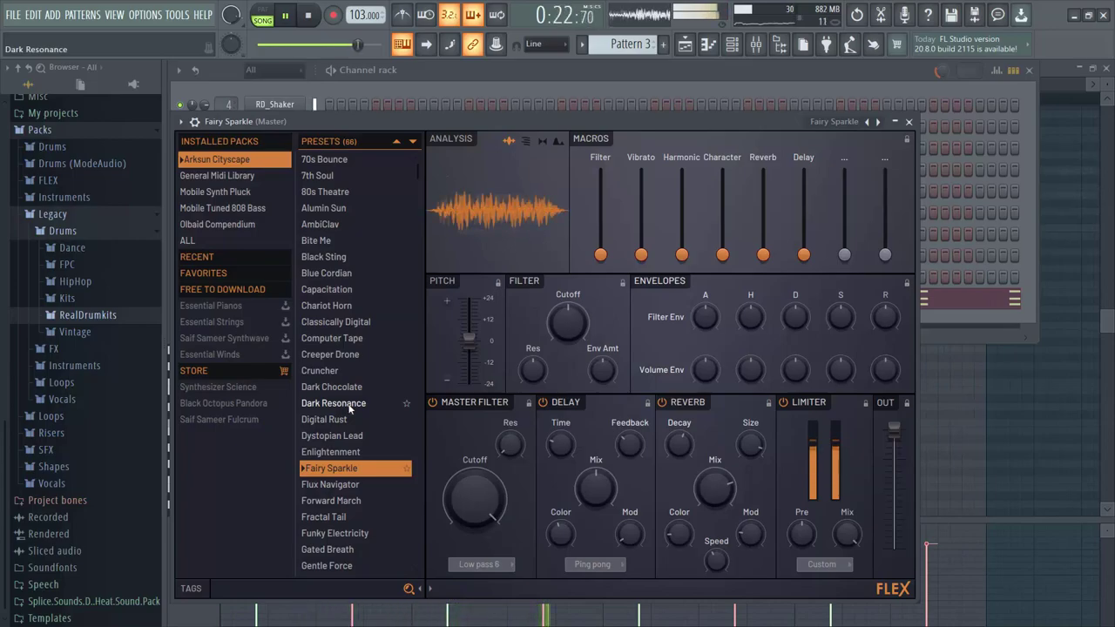
- Route the Fairy Sparkle channel to mixer track 9
left_click(946, 306)
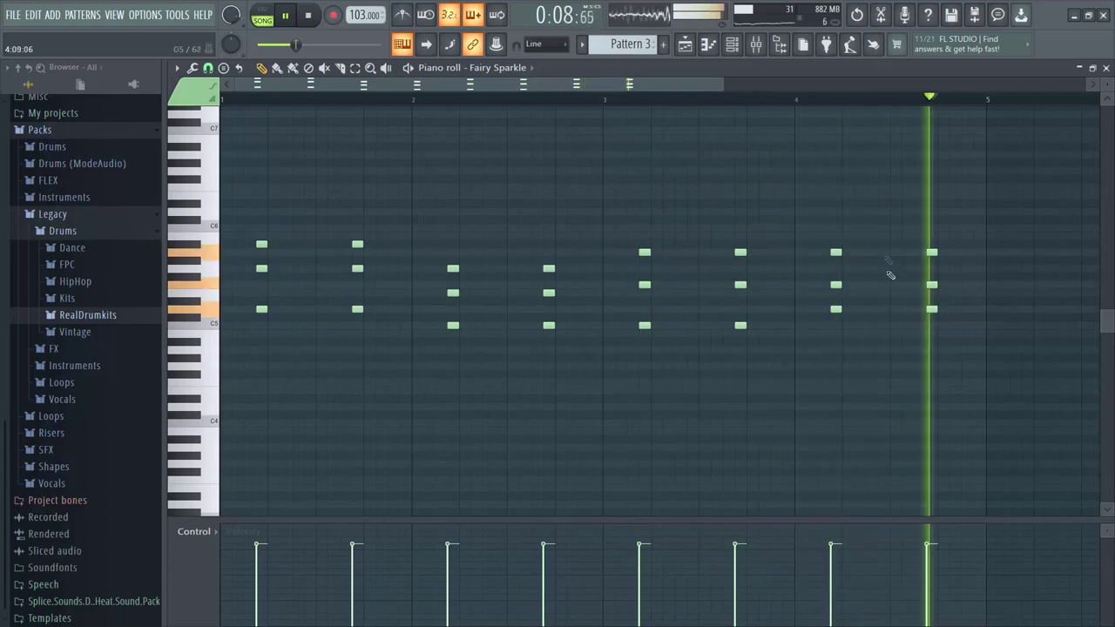
left_click(756, 44)
left_click(513, 328)
right_click(512, 329)
mouse_move(610, 386)
left_click(703, 386)
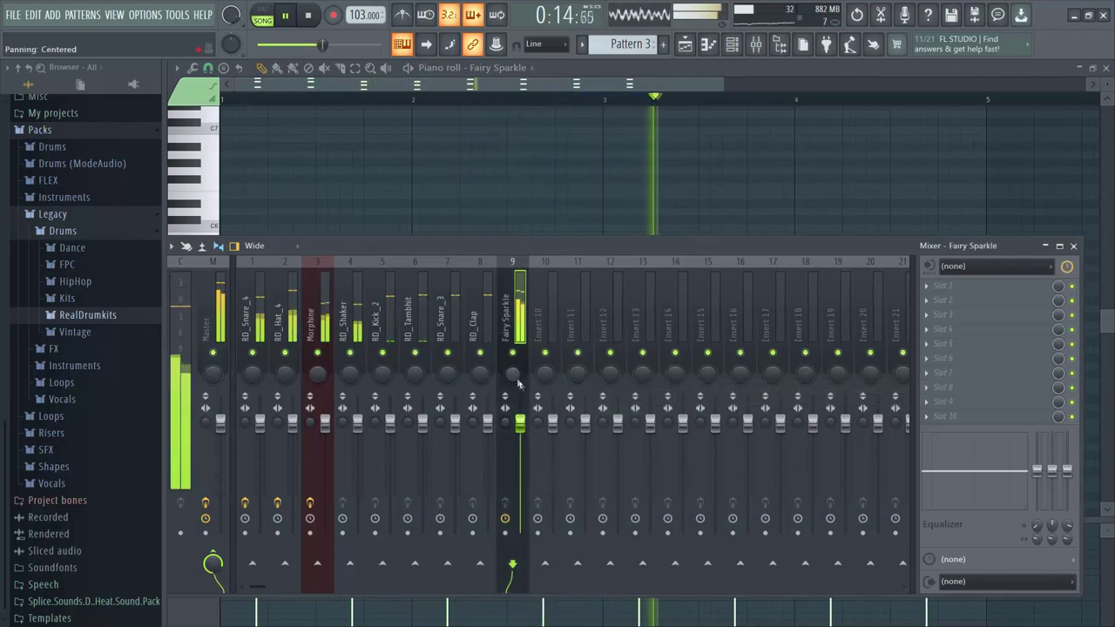
- Pan the Fairy Sparkle mixer track slightly left and lower its volume to about 77%
left_click_drag(513, 372, 512, 384)
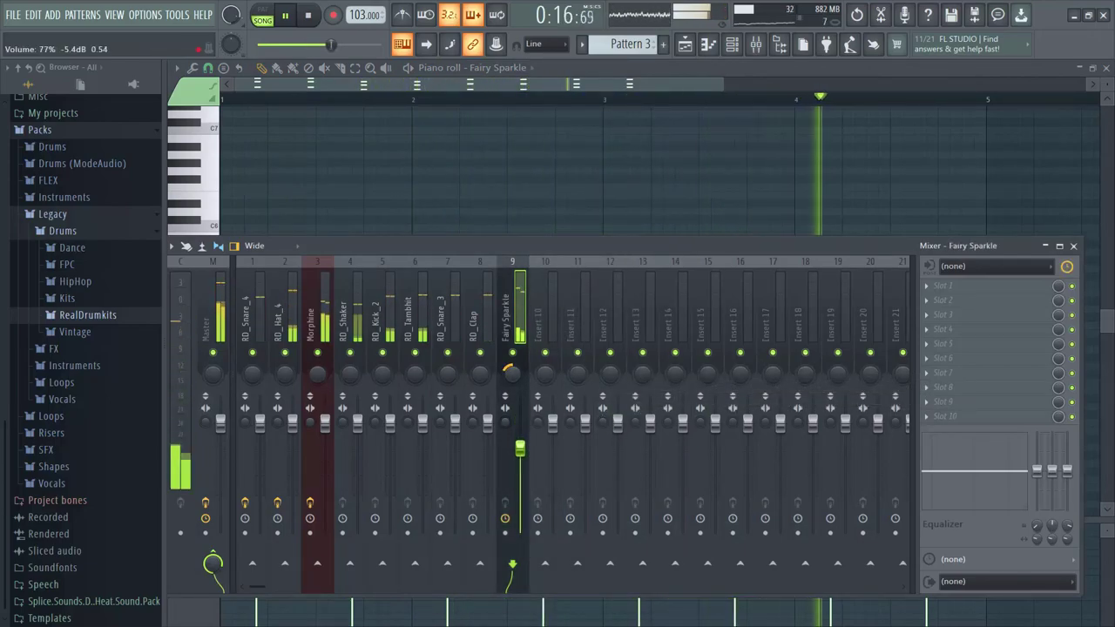
key("space")
- Add the VT_CHiHat sample from the Legacy Vintage drums as a new channel below Fairy Sparkle
key("F6")
left_click(97, 342)
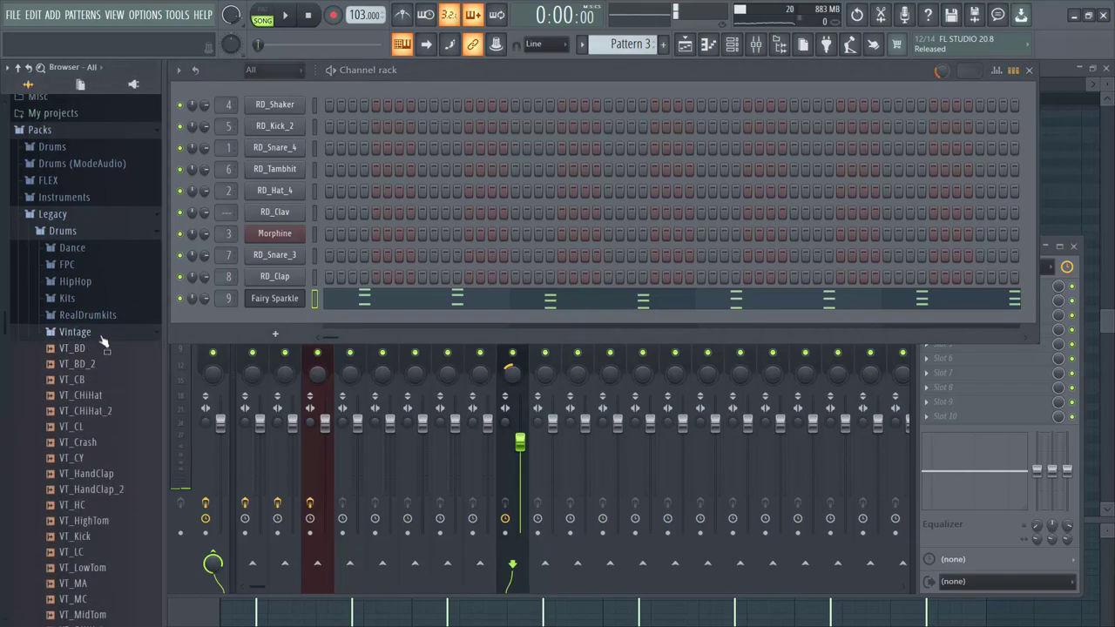
left_click(102, 396)
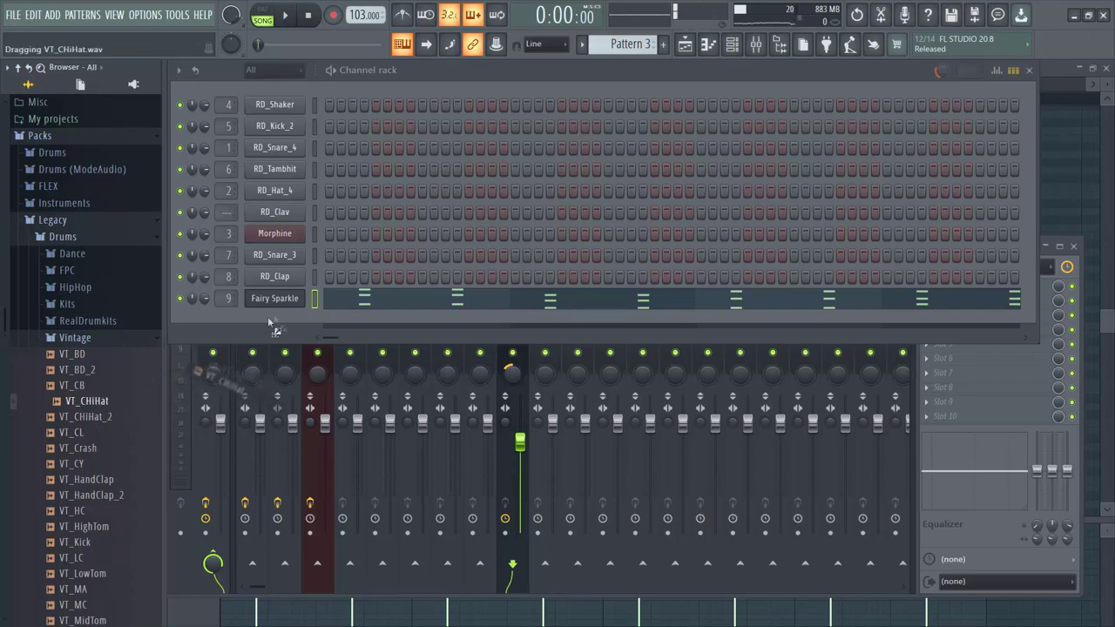
left_click_drag(268, 319, 281, 318)
- Open VT_CHiHat's piano roll in Pattern 1 and play the drums in pattern mode
scroll(629, 43, "up", 2)
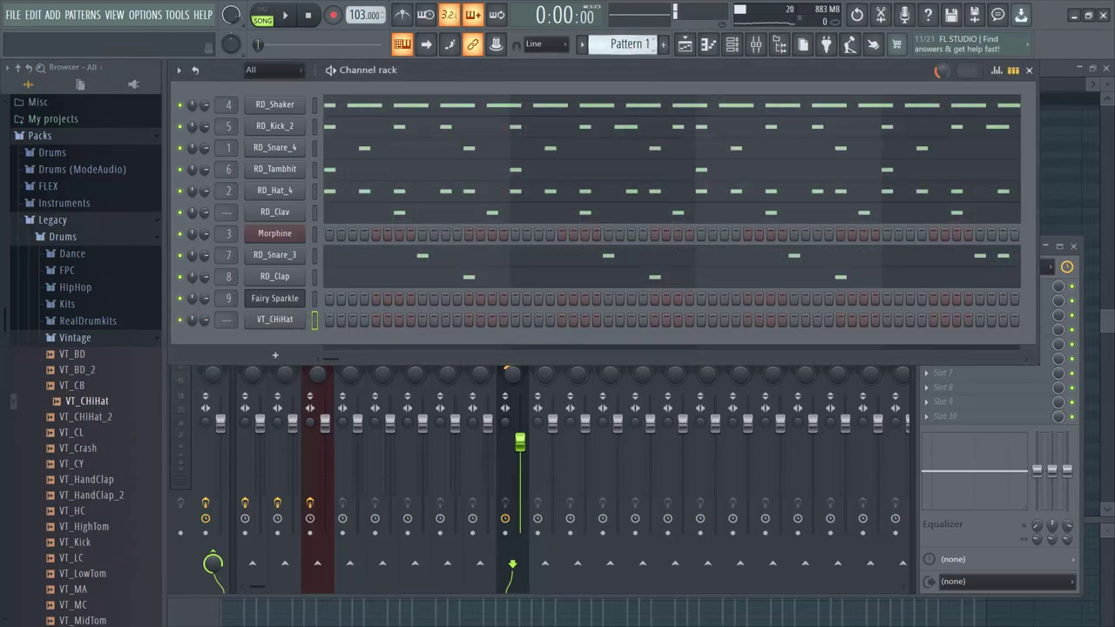
right_click(297, 319)
left_click(338, 319)
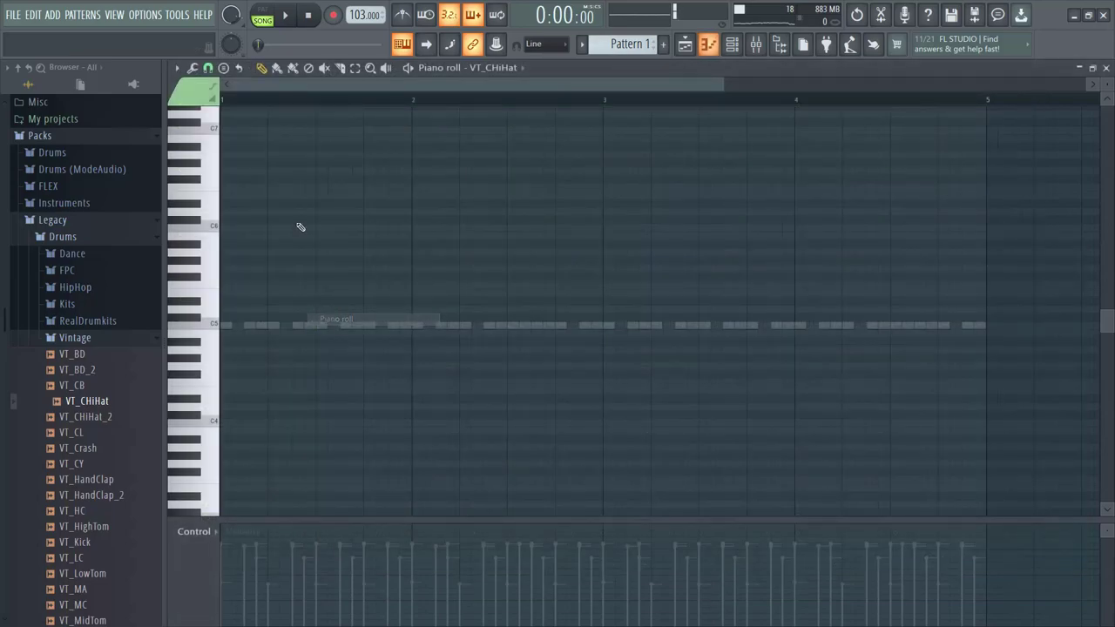
left_click(285, 15)
key("space")
key("space")
key("space")
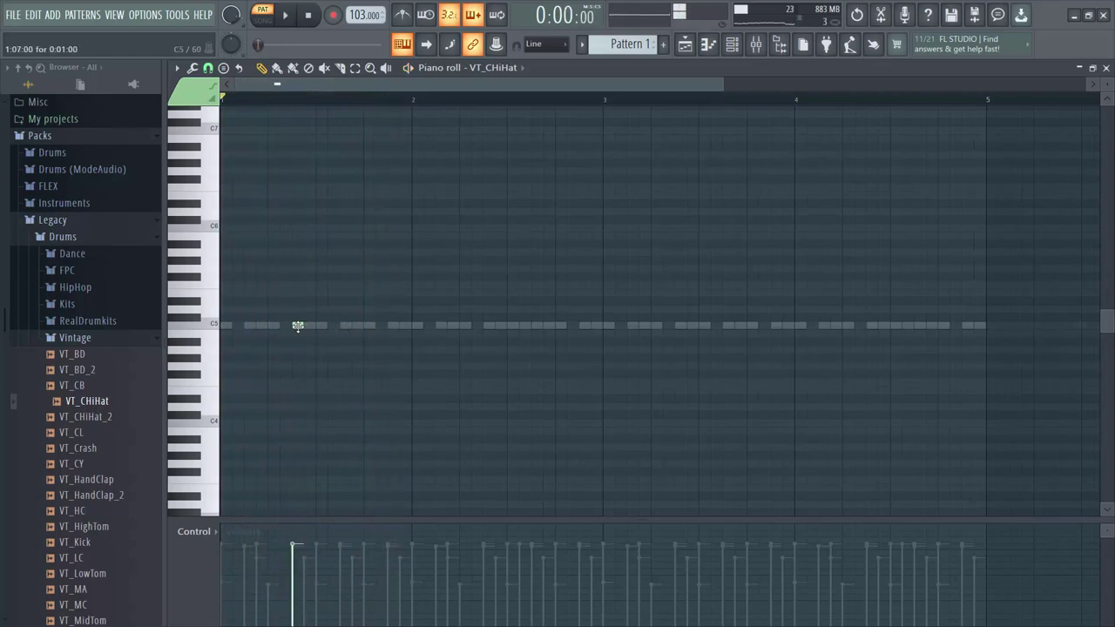
- Set the piano roll snap to 1/4 step for a fast VT_CHiHat note roll in bar 1 and play it back
scroll(297, 326, "up", 3)
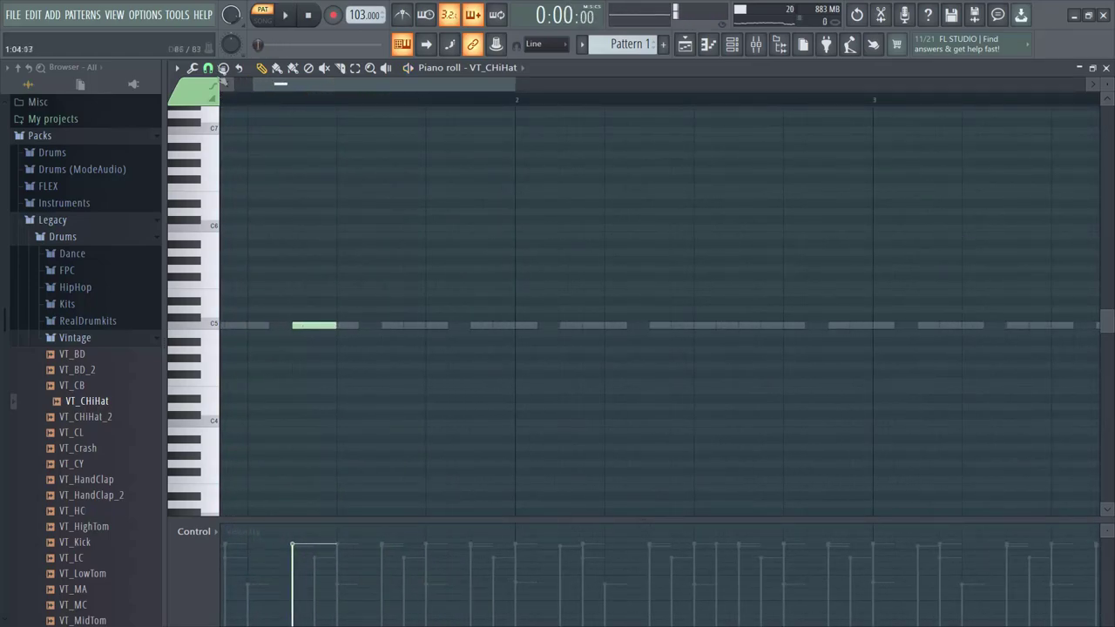
left_click(208, 69)
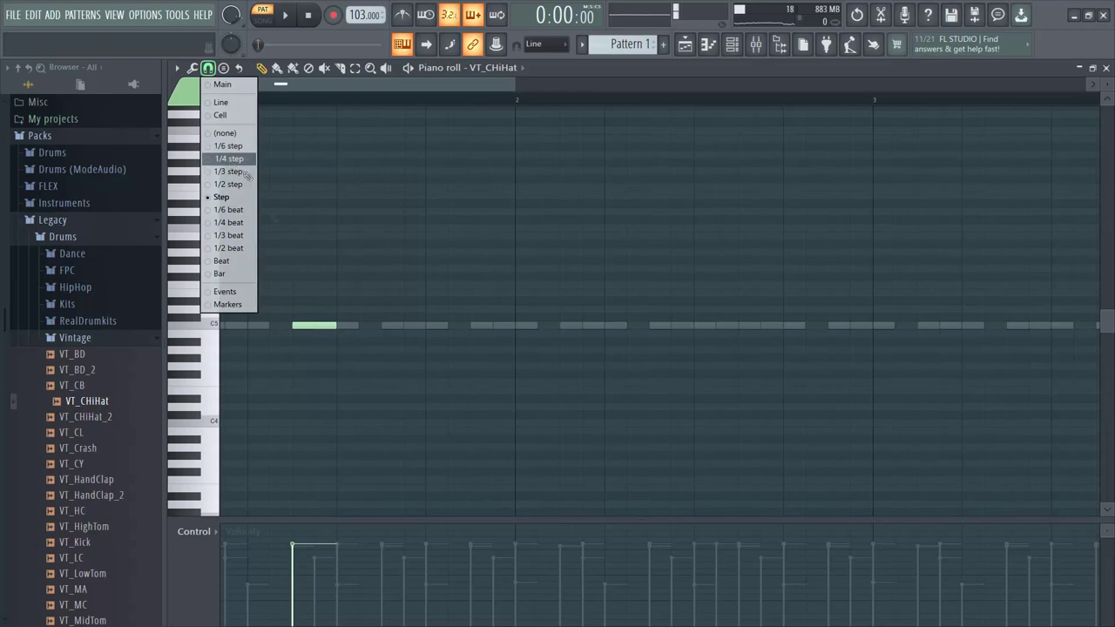
left_click(230, 160)
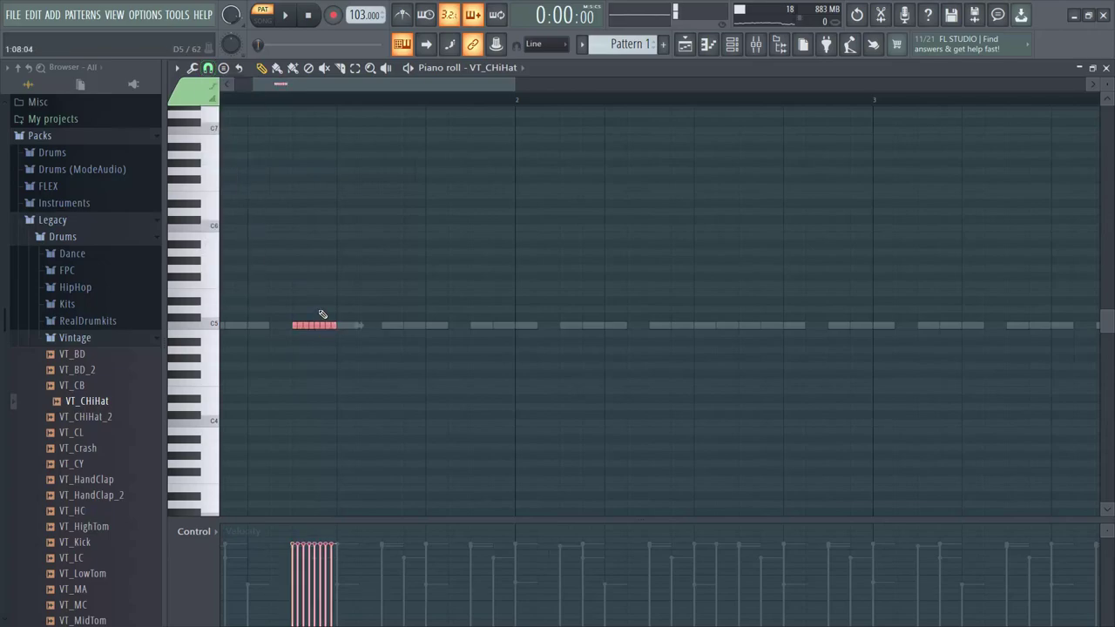
key("space")
key("space")
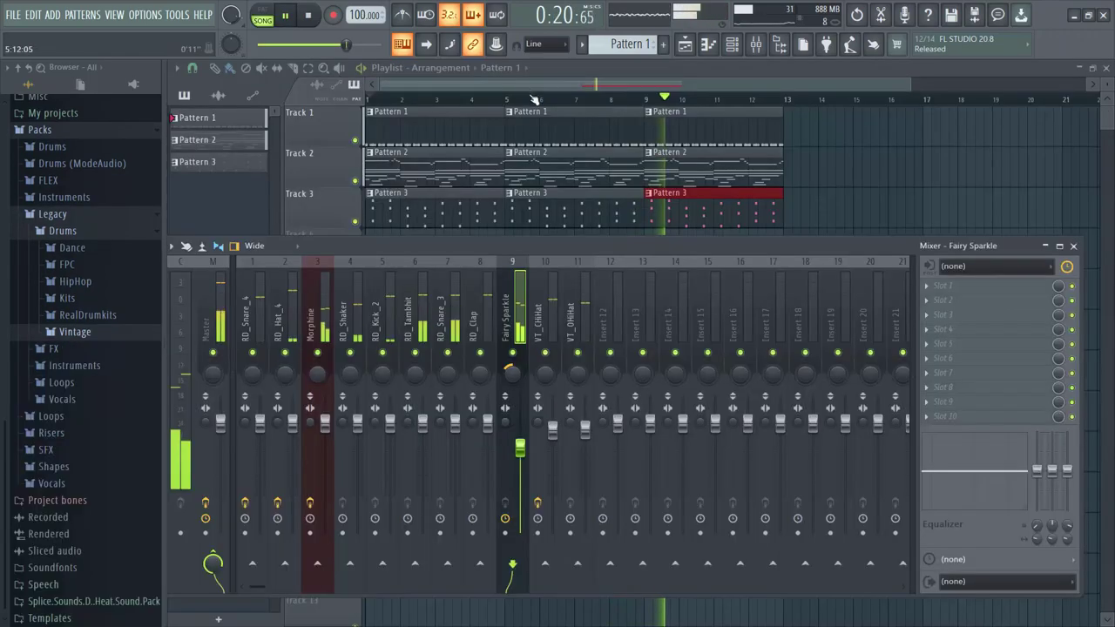
- Stop the song playback and add a Fruity DX10 instrument channel for Pattern 4
key("F9")
key("space")
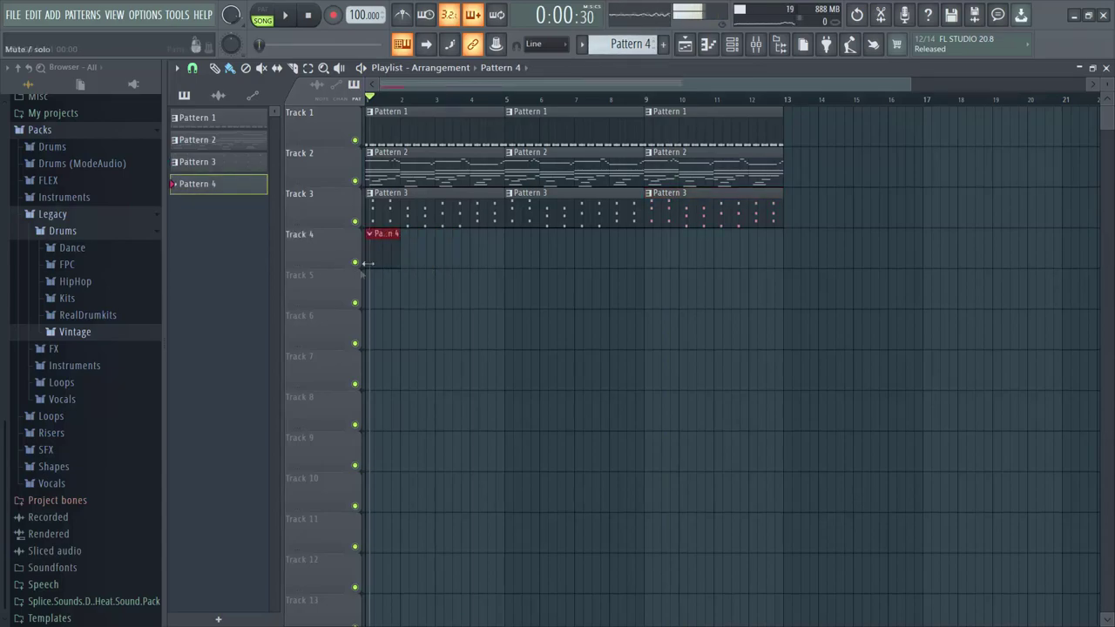
left_click(731, 48)
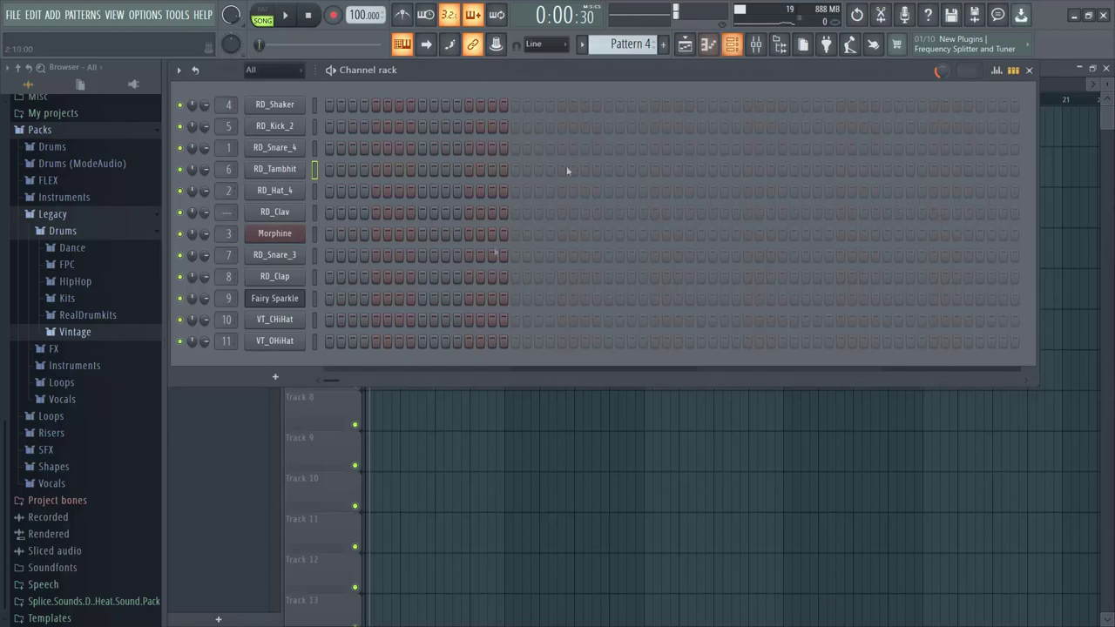
left_click(276, 378)
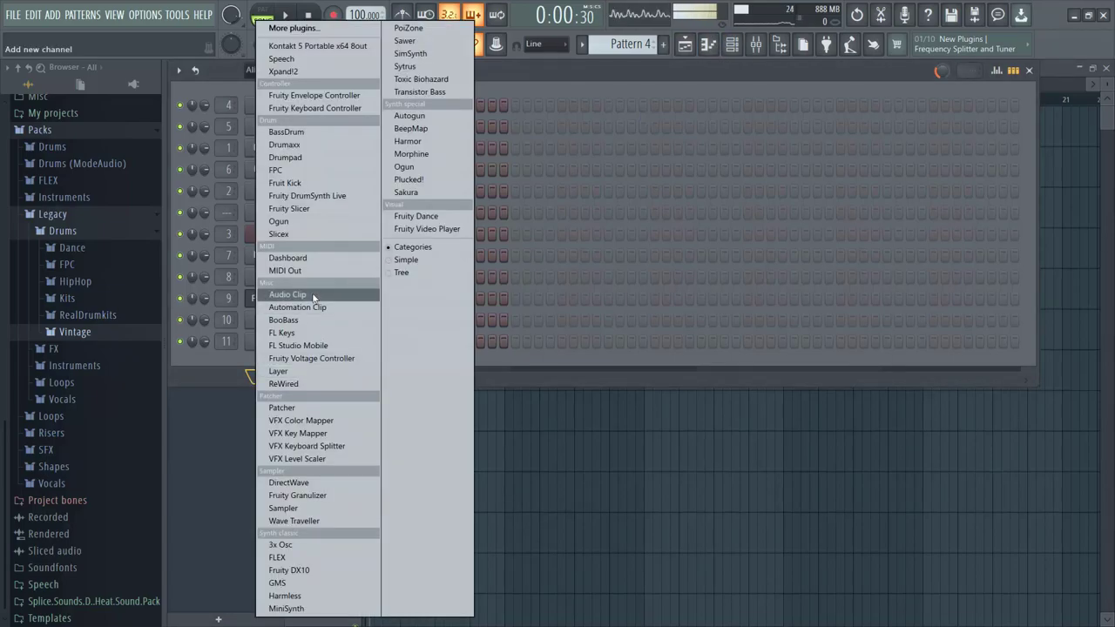
left_click(296, 571)
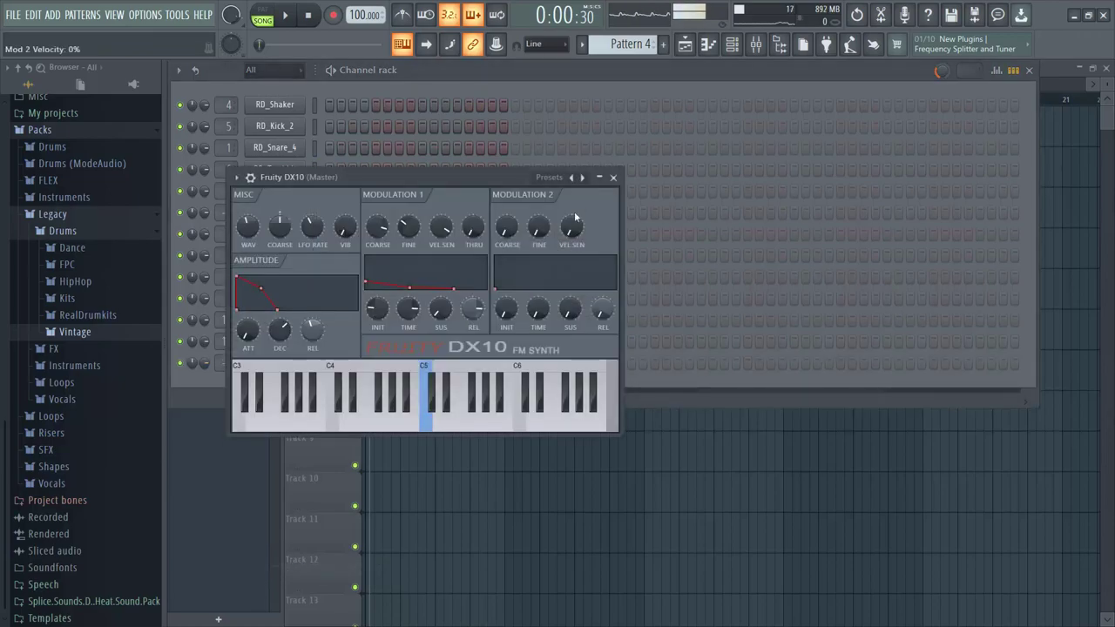
left_click(613, 177)
- Replace the Fruity DX10 channel's instrument with 3x Osc and close the plugin window
right_click(288, 366)
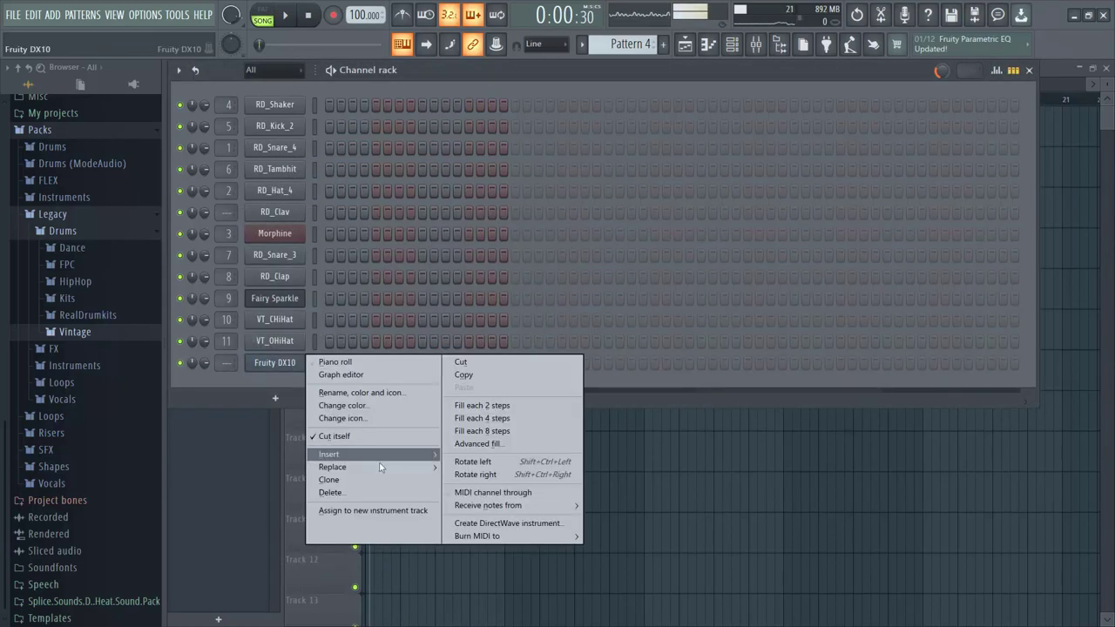
mouse_move(382, 472)
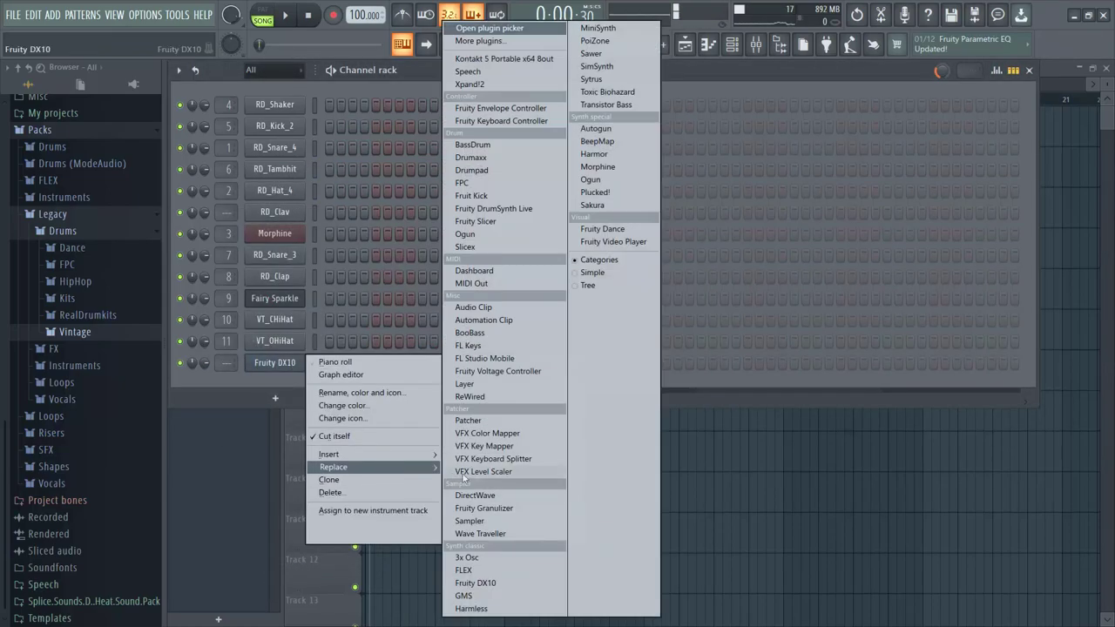
left_click(485, 561)
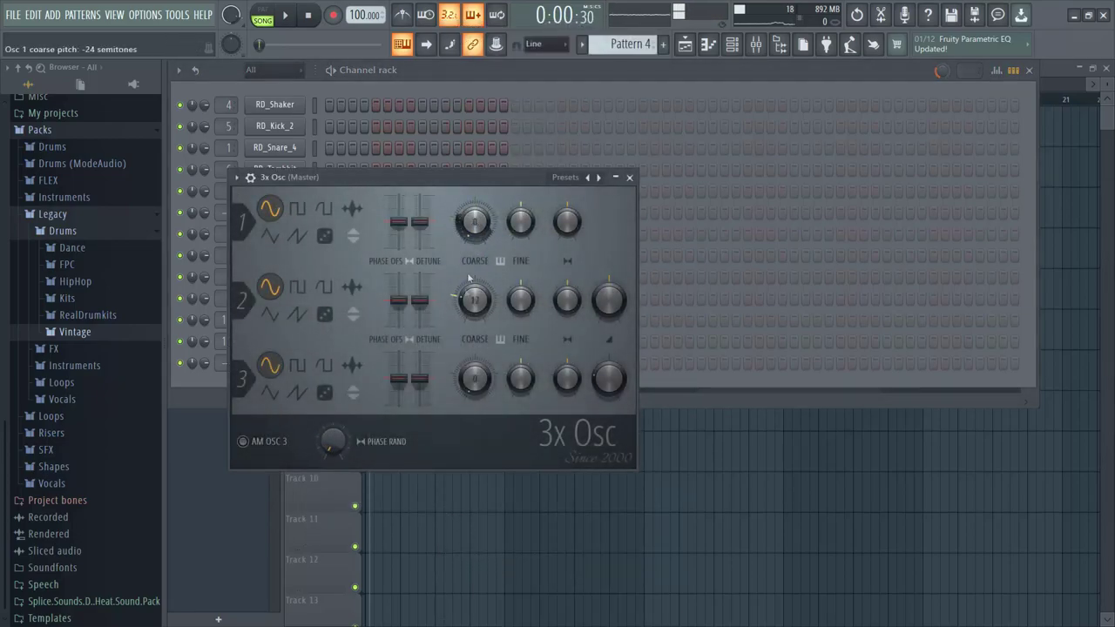
left_click(630, 178)
- Open the 3x Osc piano roll in Pattern 4 and transpose its four-bar melody down one octave
right_click(298, 364)
left_click(331, 365)
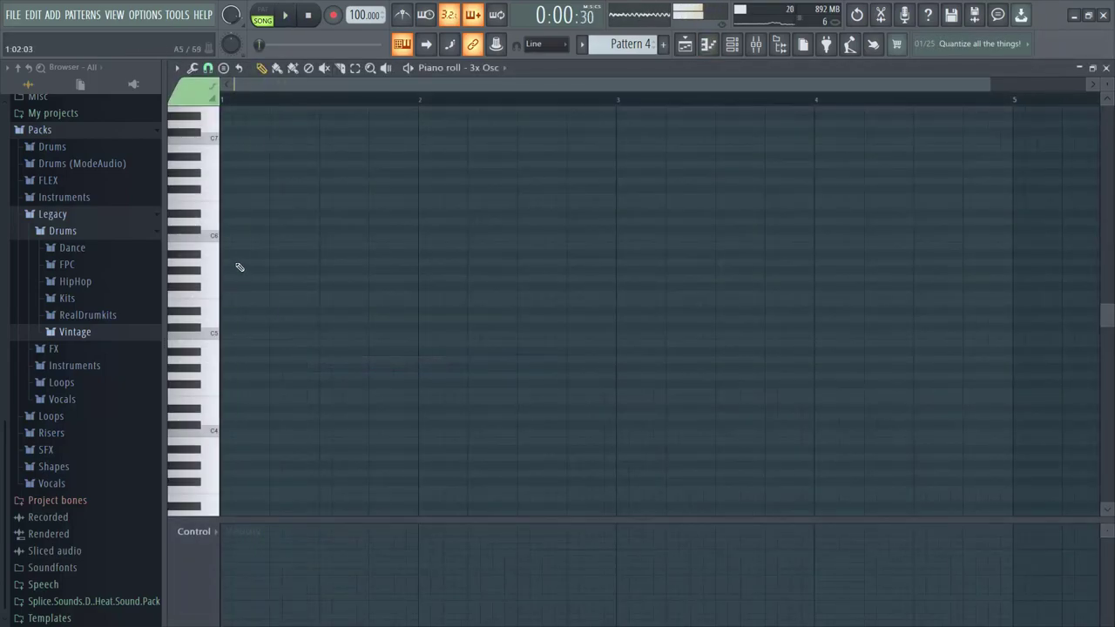
left_click(305, 15)
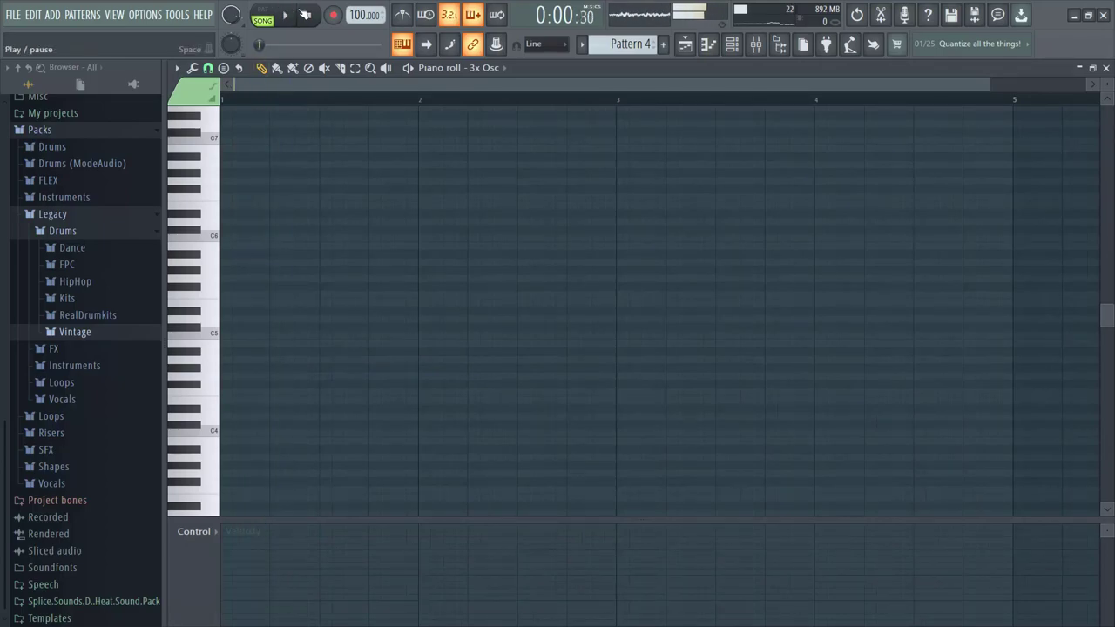
key("space")
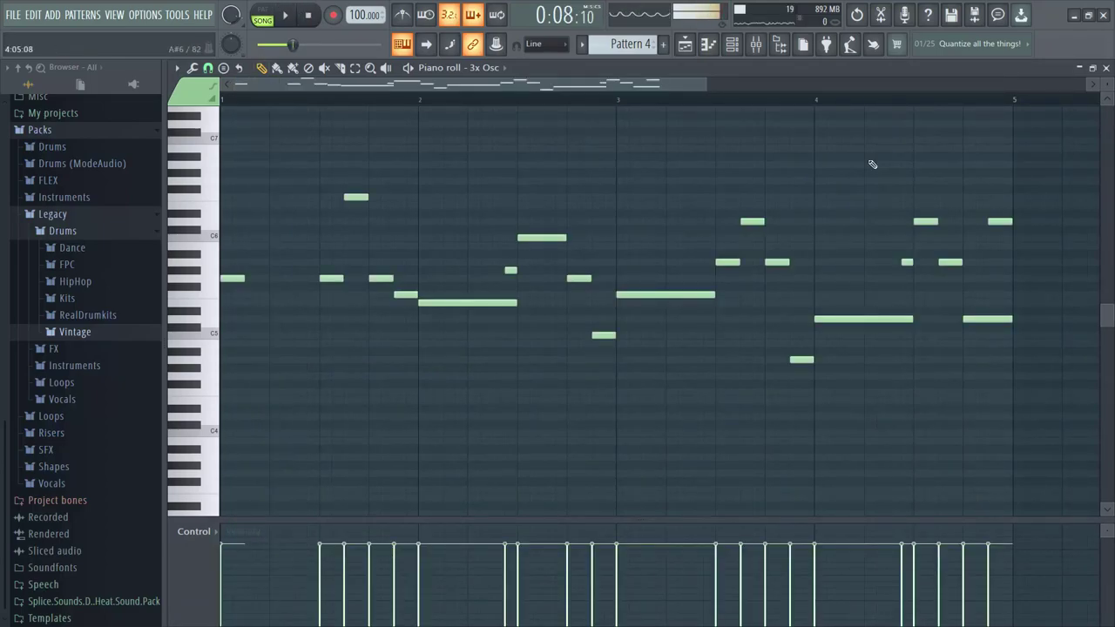
key("ctrl+Down")
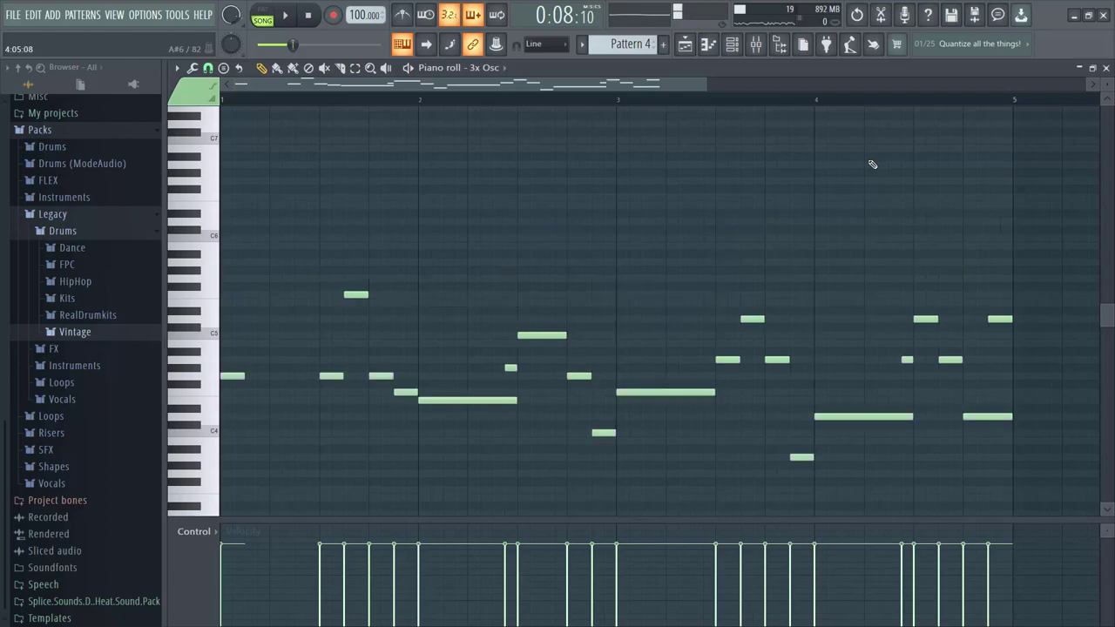
- Play back the melody, route the 3x Osc channel to mixer Insert 12, and restart playback
key("space")
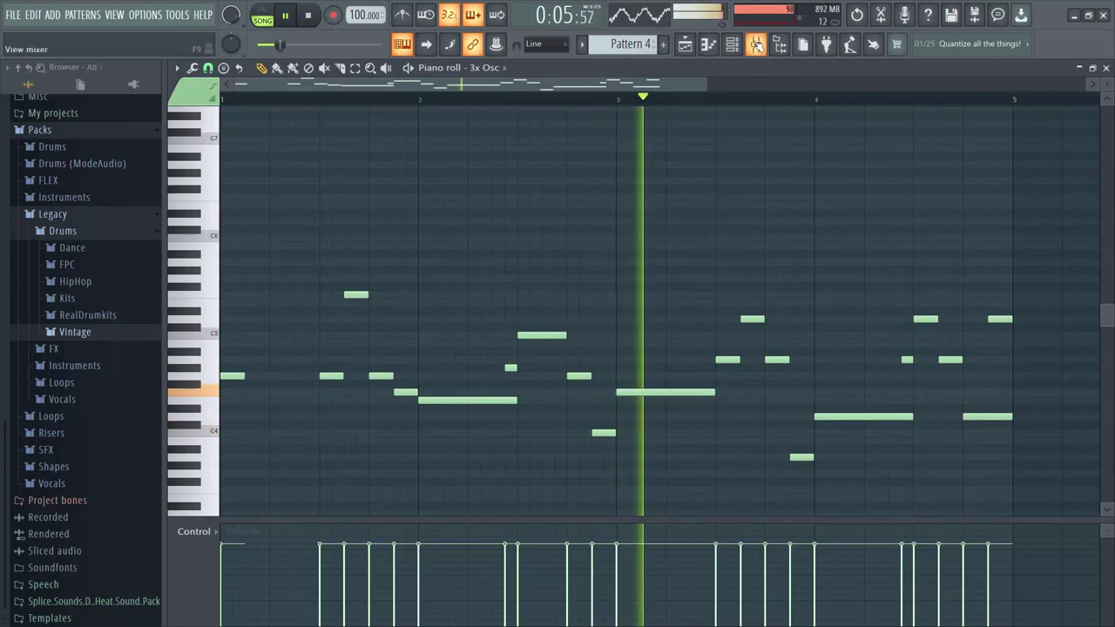
key("space")
key("F9")
left_click(624, 315)
right_click(624, 315)
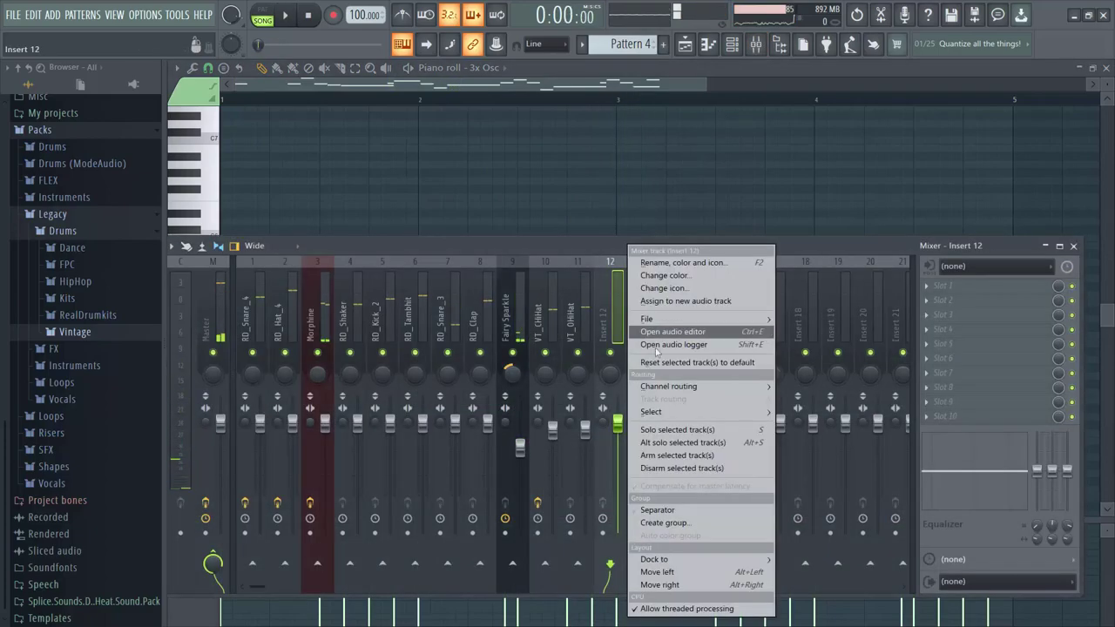
mouse_move(736, 394)
left_click(811, 387)
key("space")
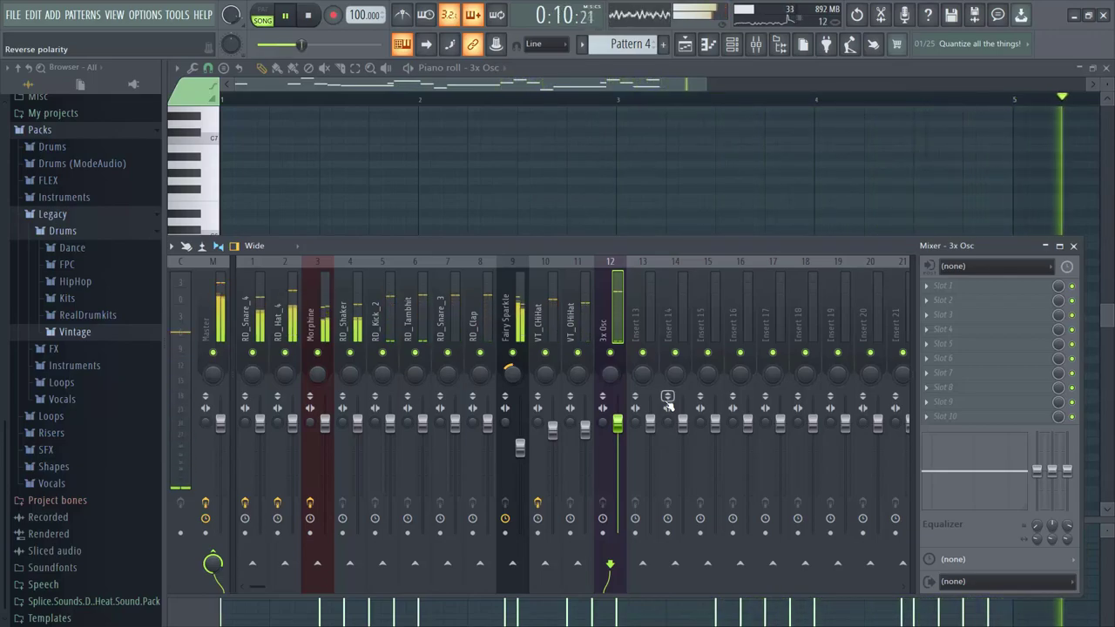
- Place Pattern 4 on playlist Track 4 and duplicate its clip twice to fill bars 1 to 12
left_click(685, 45)
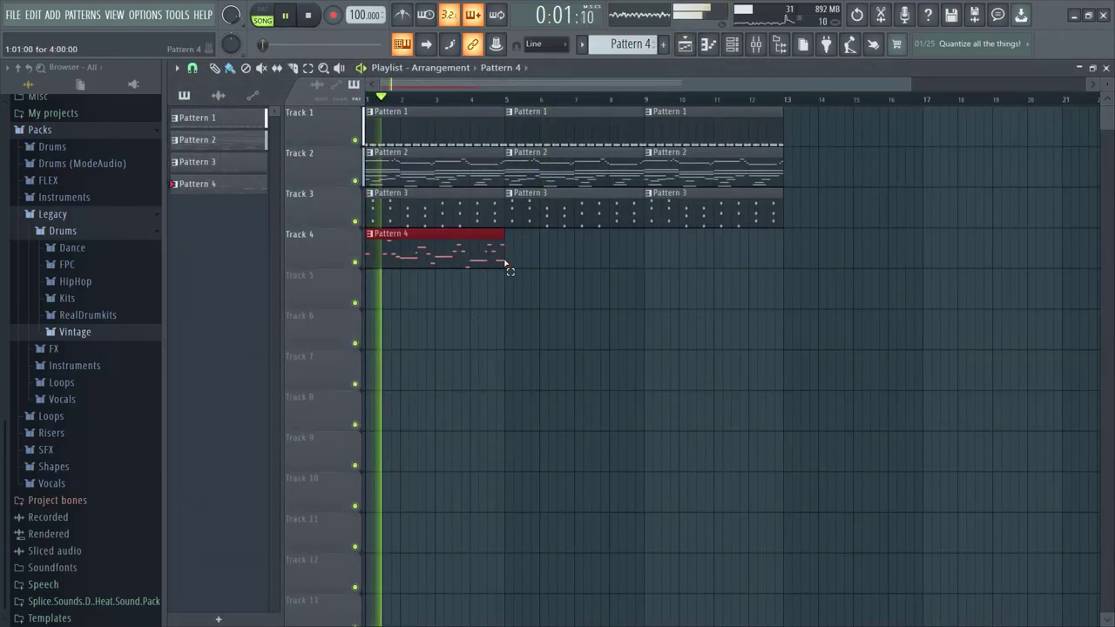
key("ctrl+b")
key("ctrl+b")
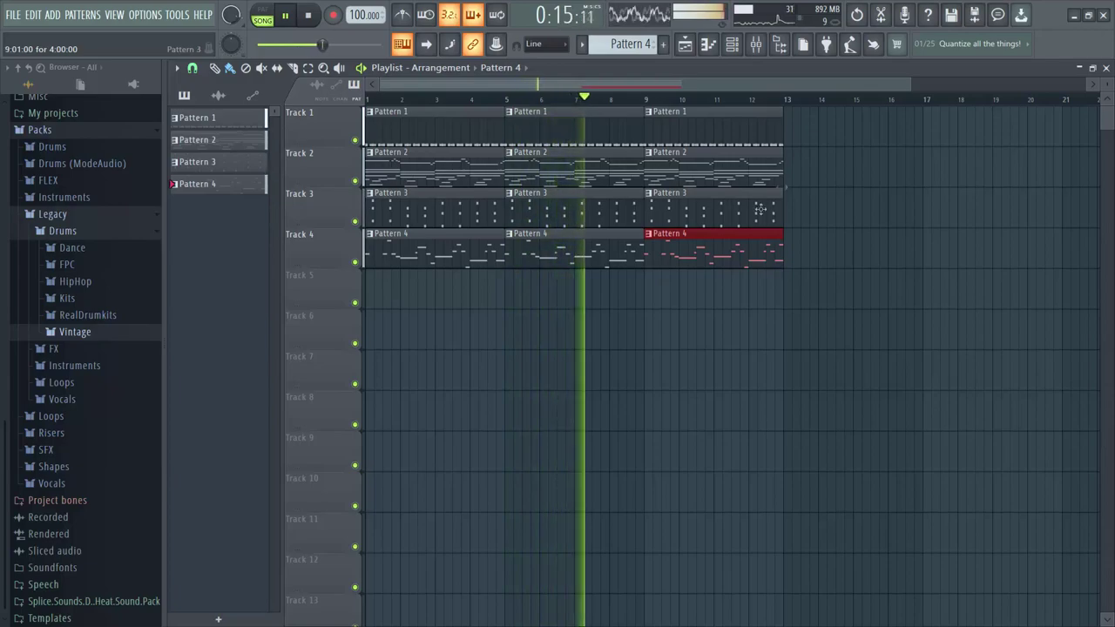
key("F9")
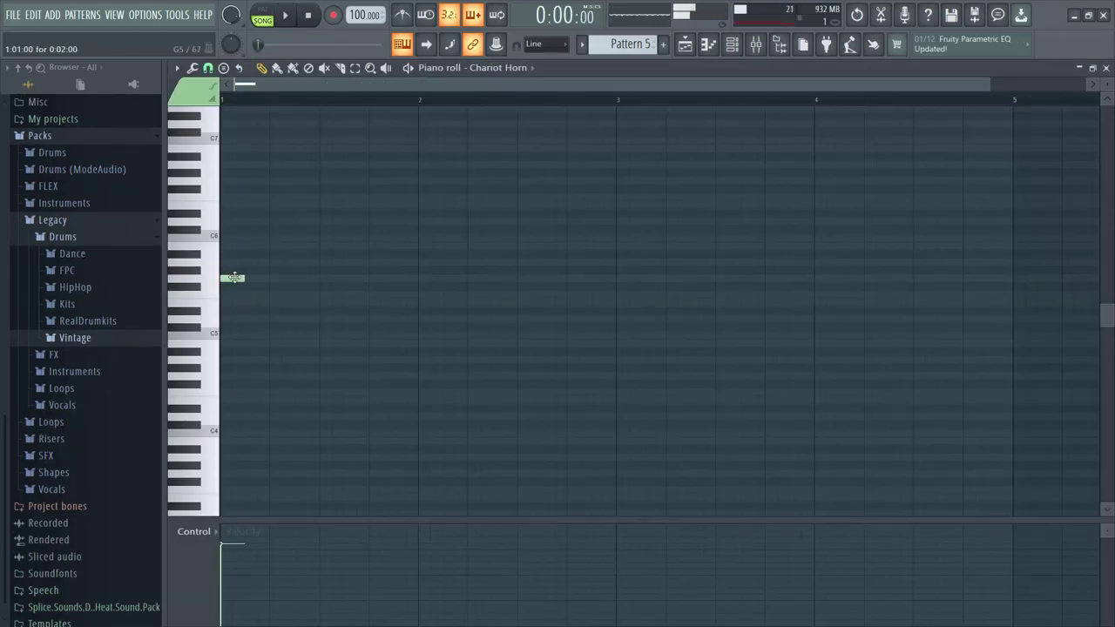
- Fill bar 1 of the Chariot Horn piano roll with paired one-step G5 notes on each beat and a closing A5 note
key("space")
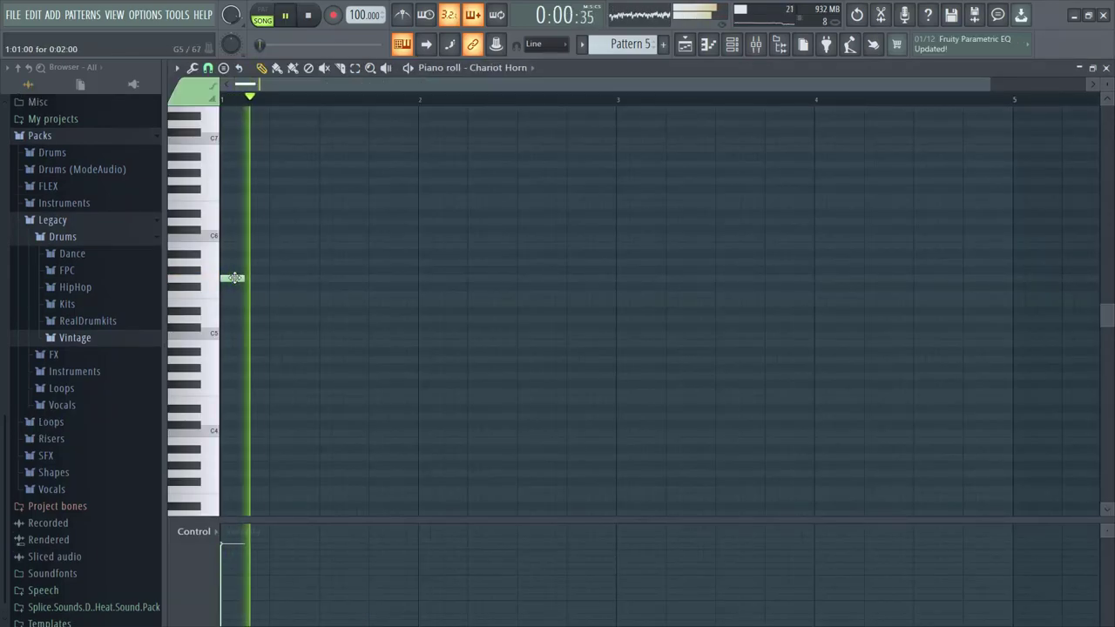
left_click(237, 279)
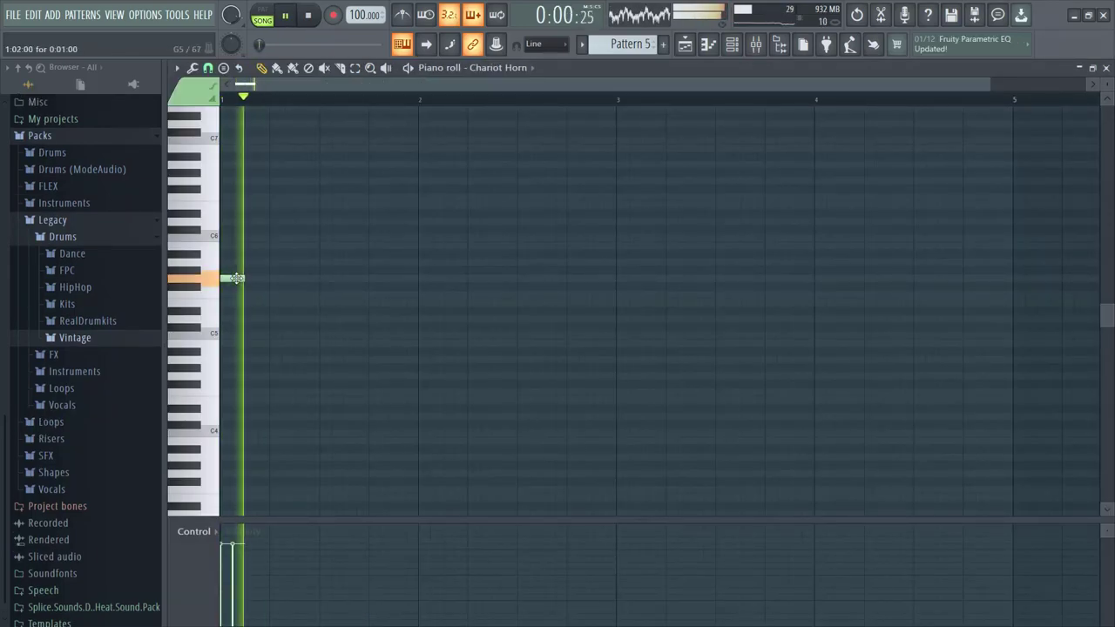
left_click(272, 278)
key("space")
left_click(288, 278)
key("space")
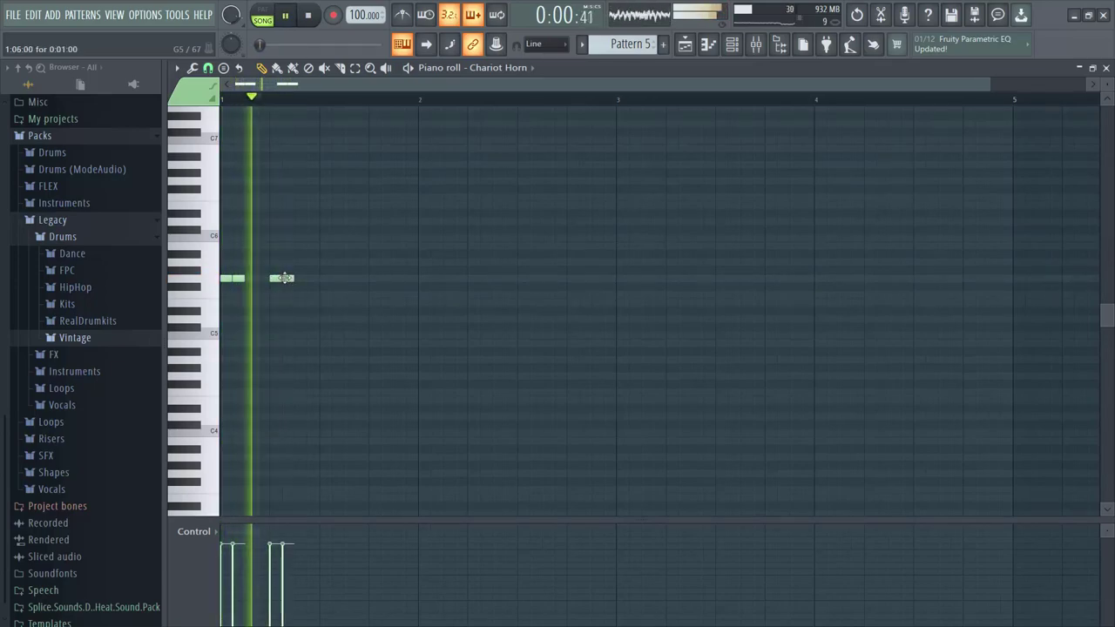
left_click(326, 279)
left_click(338, 278)
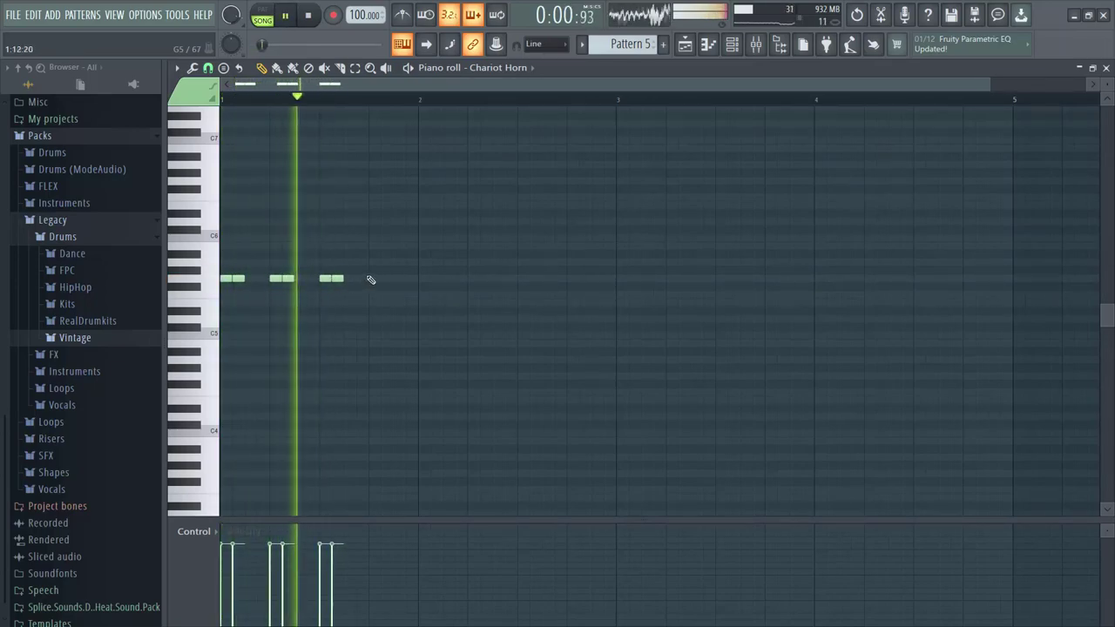
left_click(374, 278)
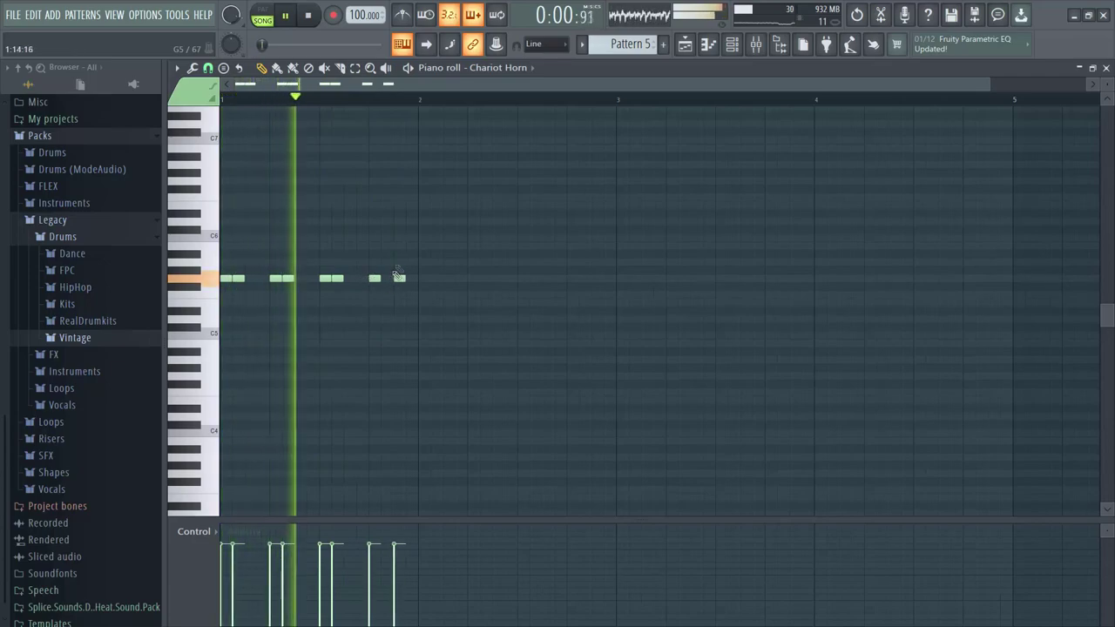
left_click(387, 278)
key("space")
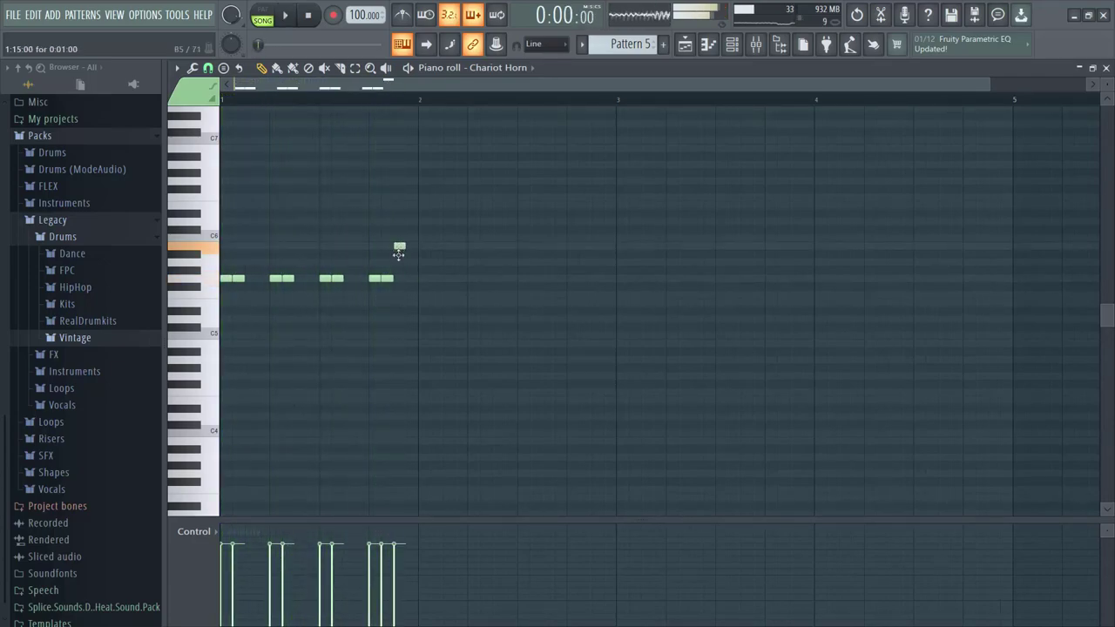
left_click(400, 262)
key("space")
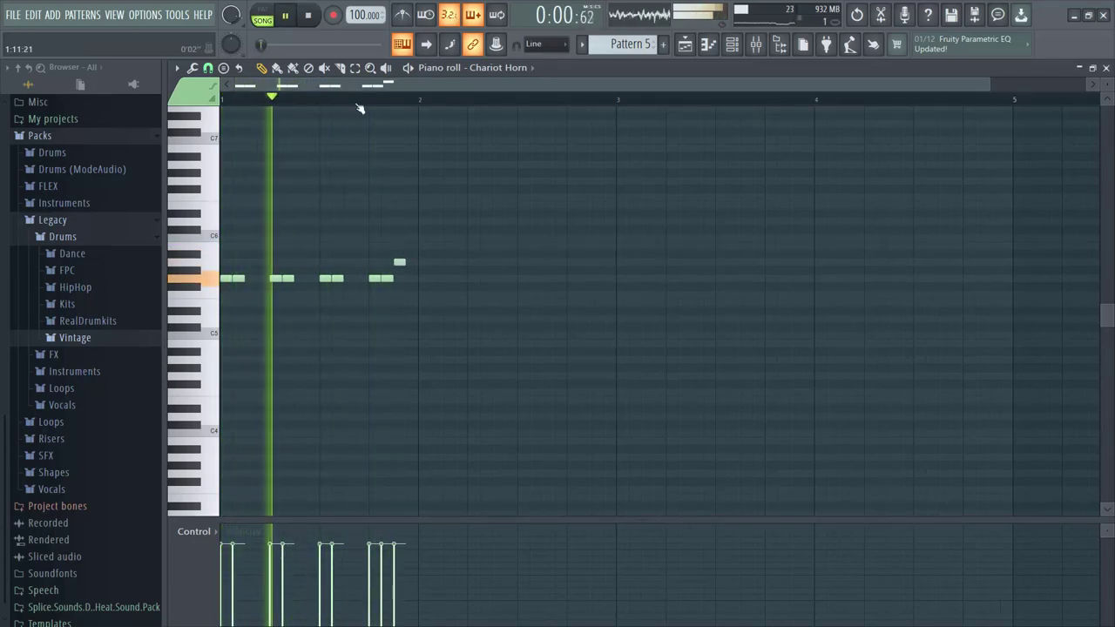
- Fill bar 2 of the Chariot Horn piano roll with paired E5 notes on each beat and a closing G5 note
left_click_drag(424, 294, 424, 302)
left_click(436, 303)
left_click(474, 303)
left_click(486, 303)
left_click(523, 303)
left_click(535, 303)
left_click(573, 303)
left_click(598, 279)
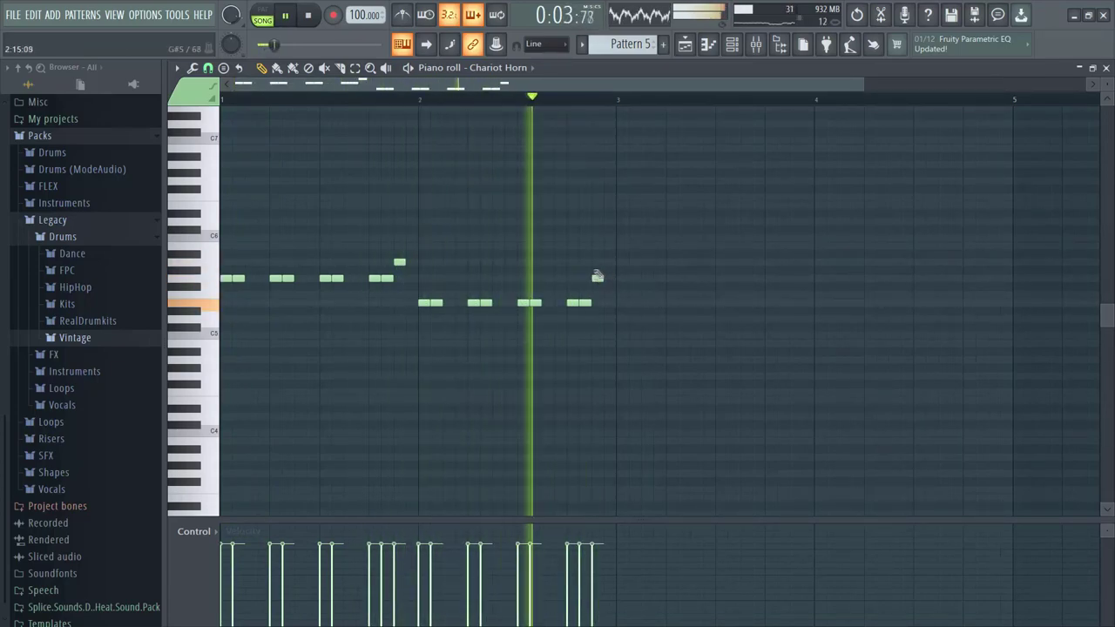
- Fill bar 3 of the Chariot Horn piano roll with paired A5 notes on each beat and a closing G5 note
left_click(622, 263)
left_click(771, 262)
left_click(784, 263)
left_click(795, 238)
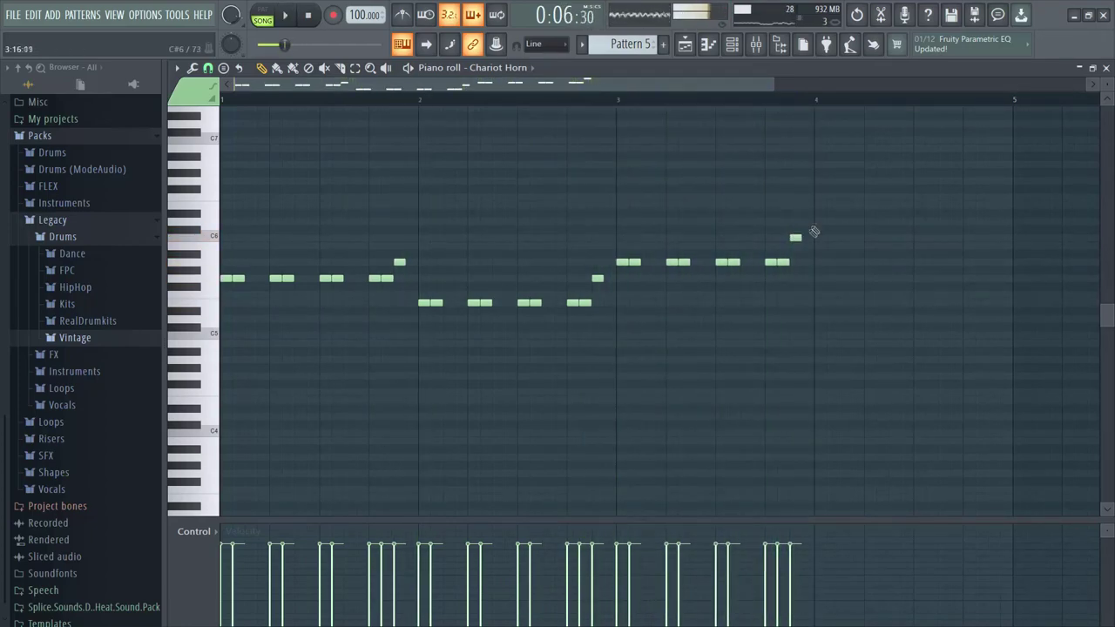
left_click_drag(798, 237, 820, 222)
left_click(802, 278)
- Fill bar 4 of the Chariot Horn piano roll with paired D6 notes on each beat and a closing F6 note
left_click(834, 223)
left_click(871, 222)
left_click(883, 222)
left_click(921, 223)
left_click(933, 222)
left_click(971, 222)
left_click(980, 222)
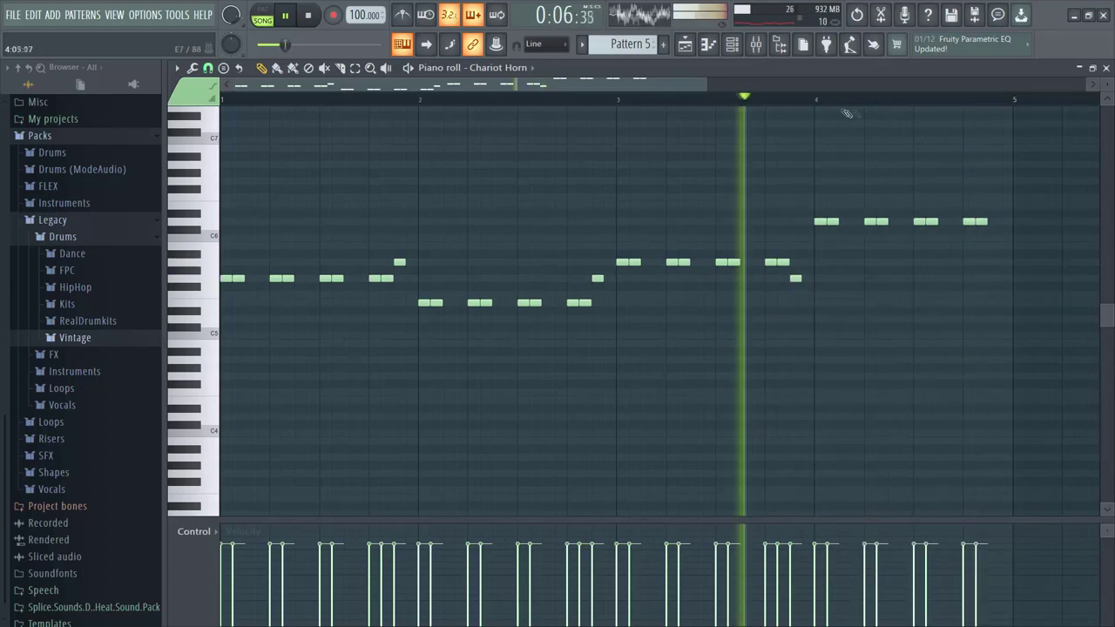
left_click(993, 197)
- Shorten all the Chariot Horn notes to brief staccato lengths and transpose the bar 4 notes down one octave
key("ctrl+a")
left_click_drag(999, 197, 987, 197)
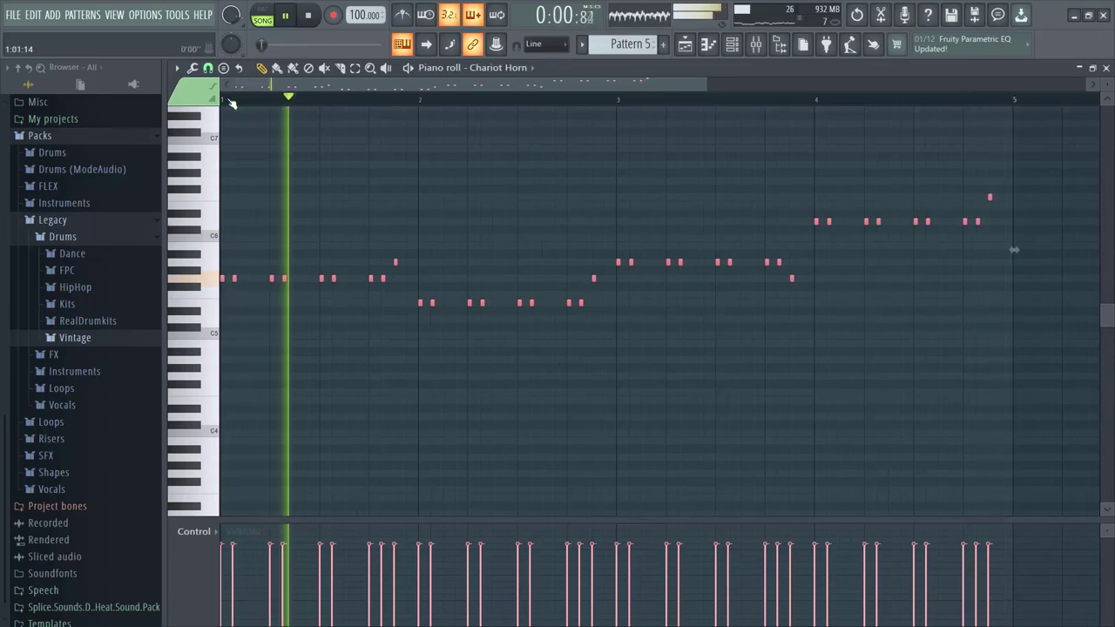
left_click_drag(1006, 244, 769, 159)
key("ctrl+Down")
- Audition Blue Cordian and Dystopian Lead on the Chariot Horn FLEX channel, and load the Enlightenment preset
key("F6")
left_click(280, 319)
left_click(350, 293)
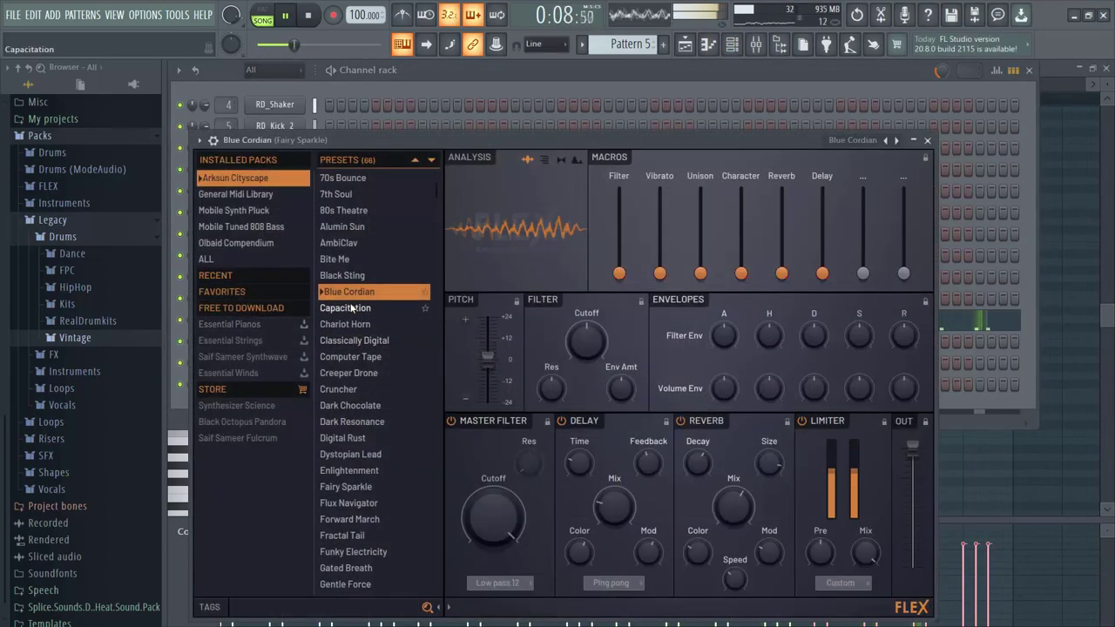
left_click(356, 454)
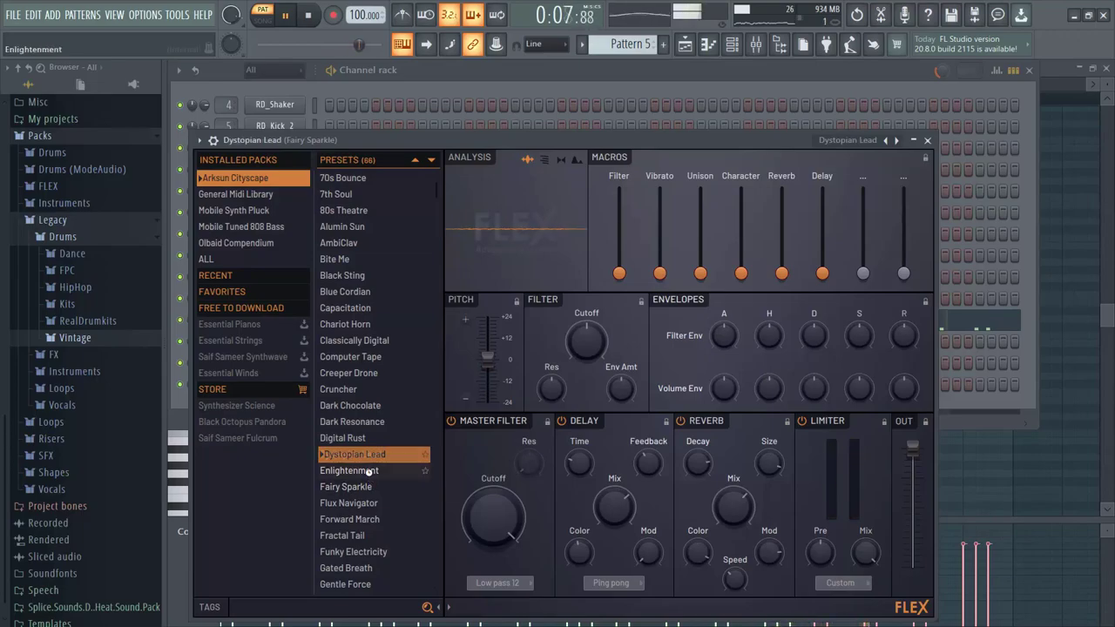
left_click(369, 471)
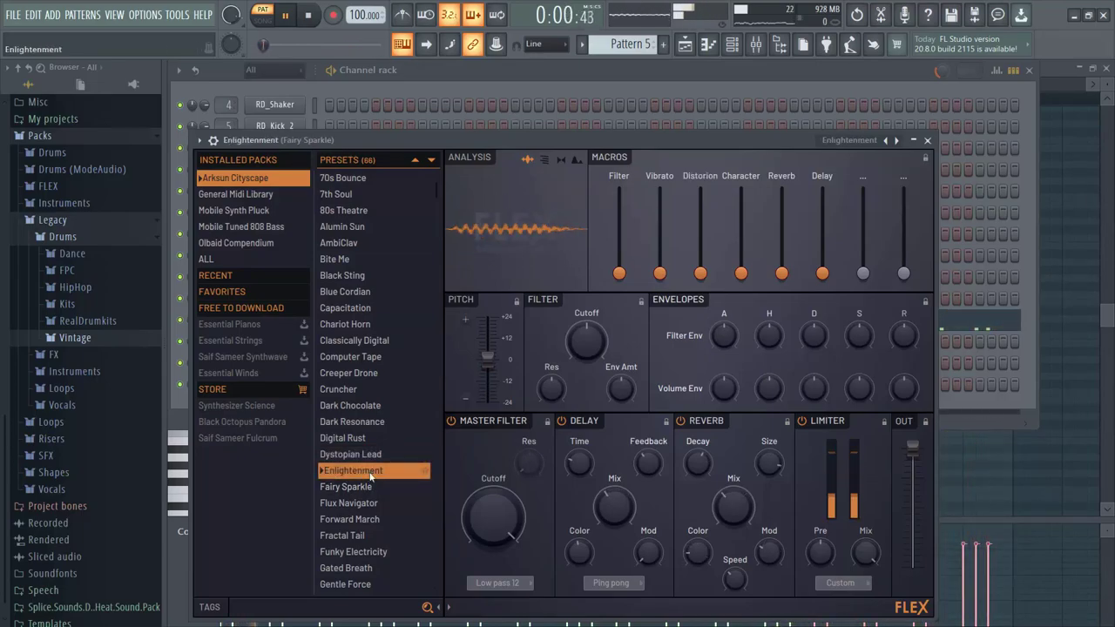
- Route the Enlightenment FLEX channel to mixer Insert 13
left_click(758, 48)
right_click(647, 322)
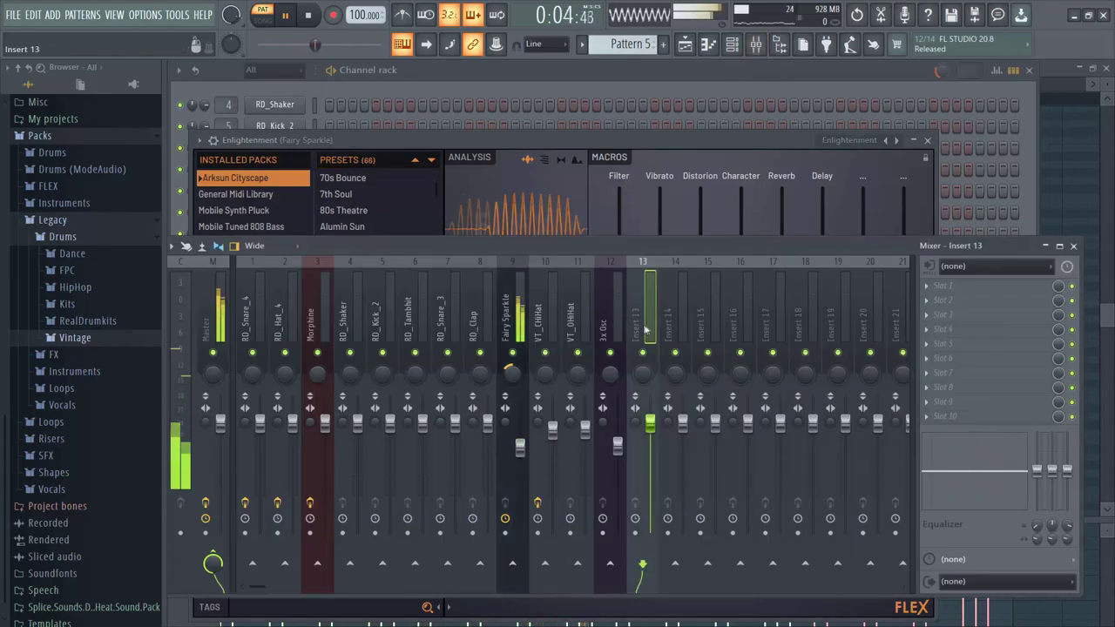
mouse_move(776, 387)
left_click(845, 386)
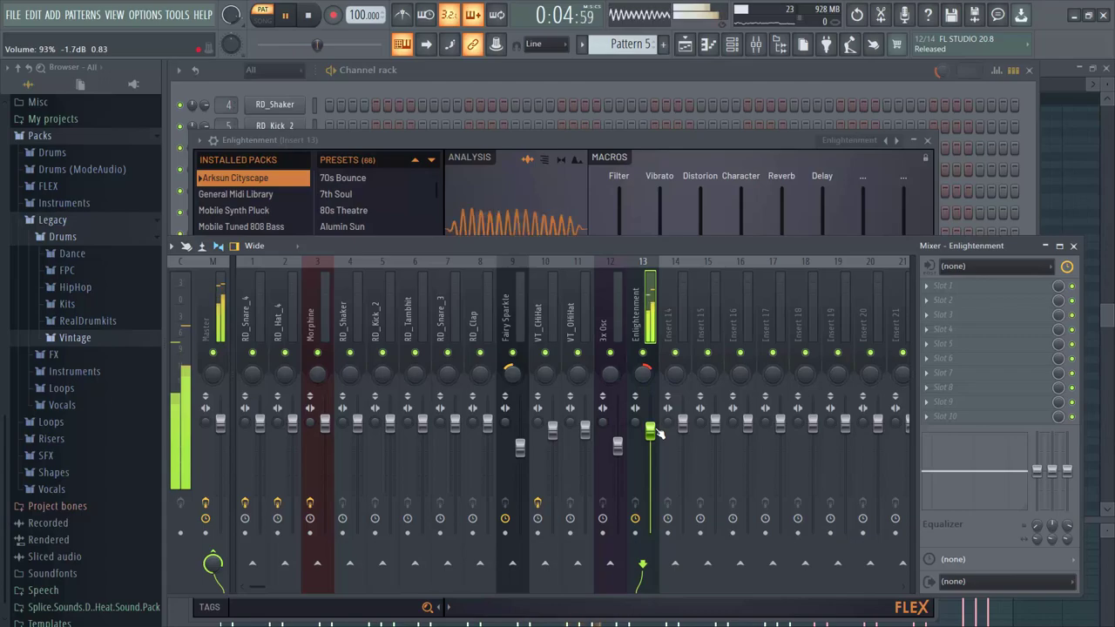
- Place Pattern 5 on playlist Track 5 and duplicate its clip twice to fill bars 1 to 12
left_click(684, 47)
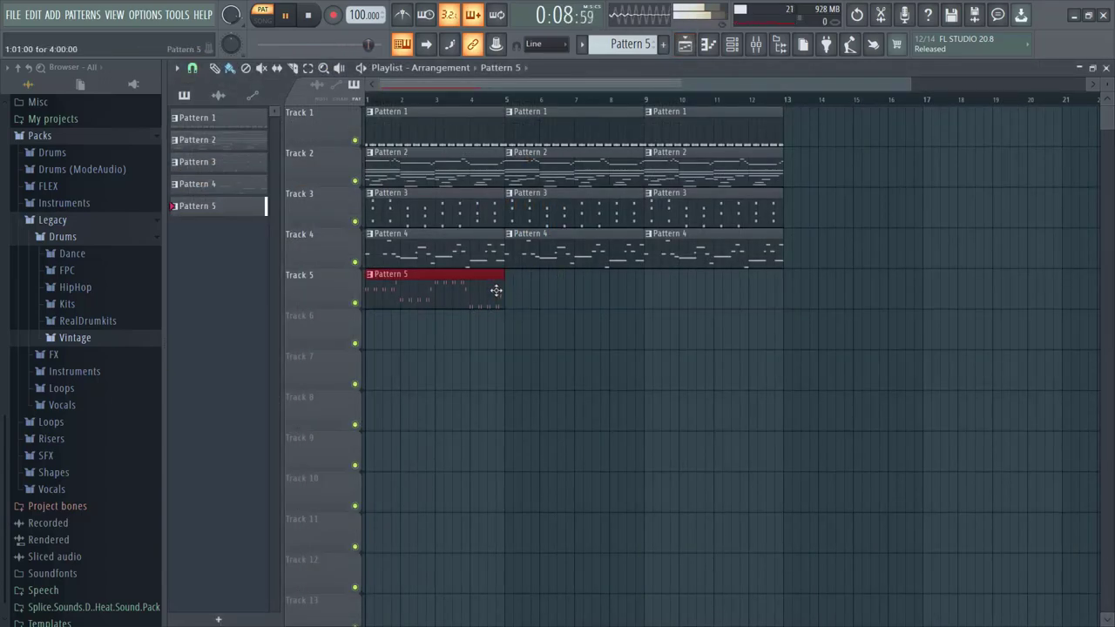
key("ctrl+b")
key("ctrl+b")
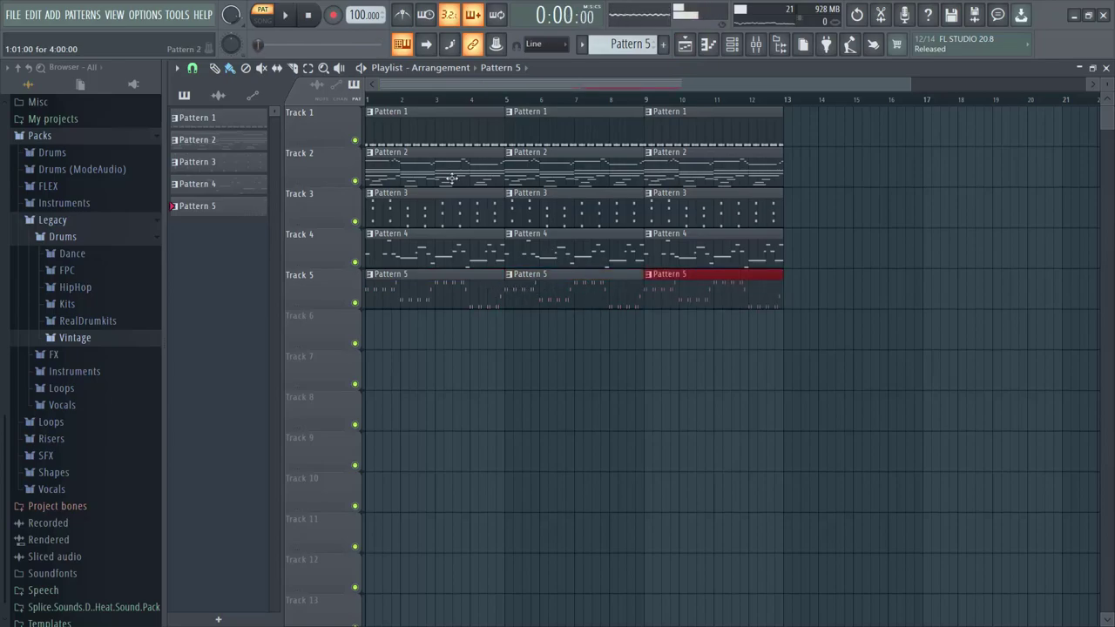
- Select all clips on Tracks 1 to 5 and duplicate the whole block into bars 13 to 24
left_click_drag(789, 349, 248, 102)
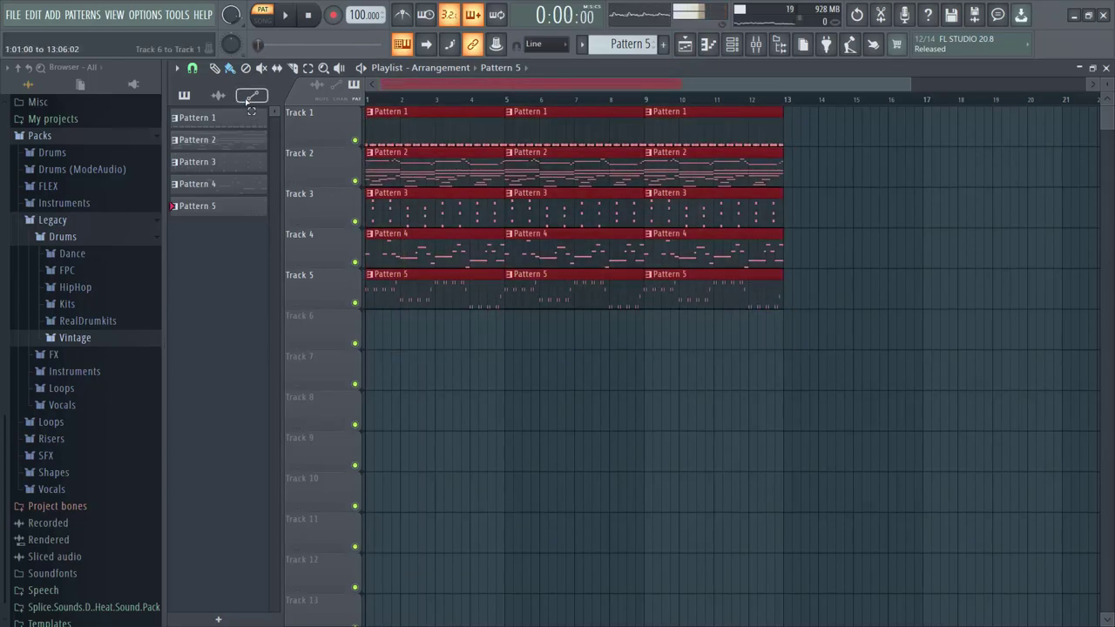
key("ctrl+b")
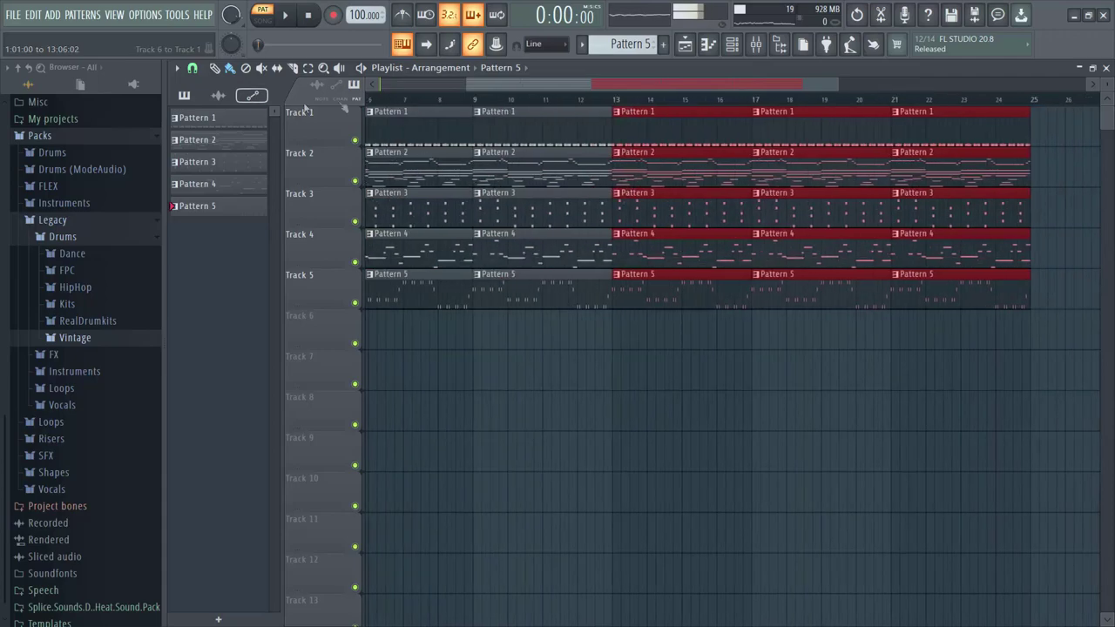
left_click_drag(466, 86, 375, 87)
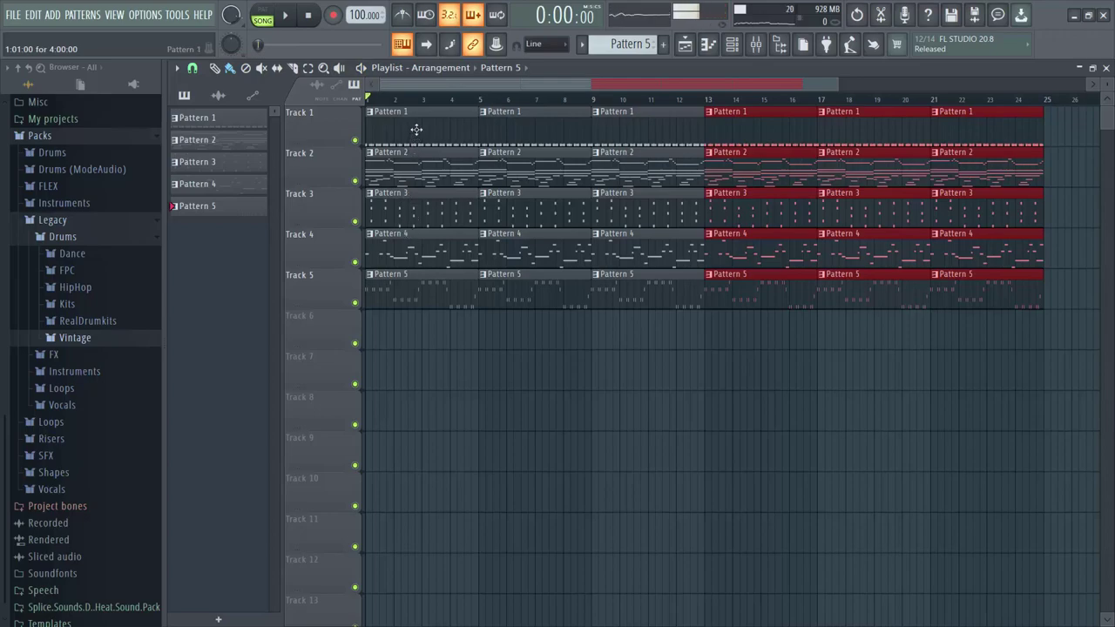
- Delete the Pattern 1, 3, 4 and 5 clips at bar 1, leaving only Pattern 2 in the intro
right_click(416, 130)
right_click(418, 210)
right_click(418, 251)
right_click(418, 292)
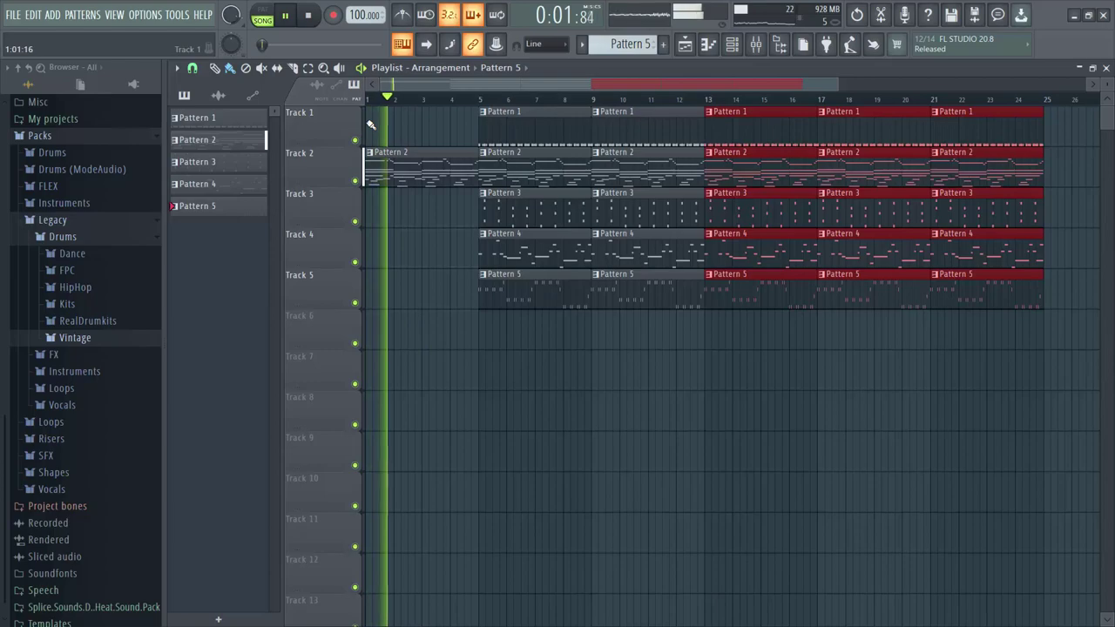
right_click(527, 210)
right_click(528, 248)
right_click(530, 289)
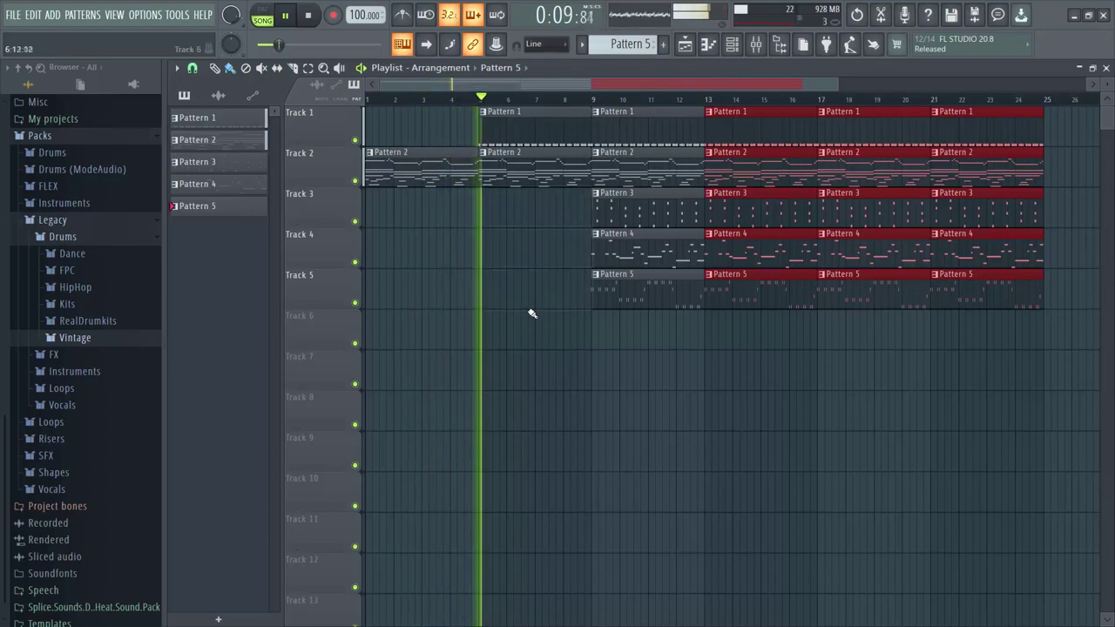
key("ctrl+z")
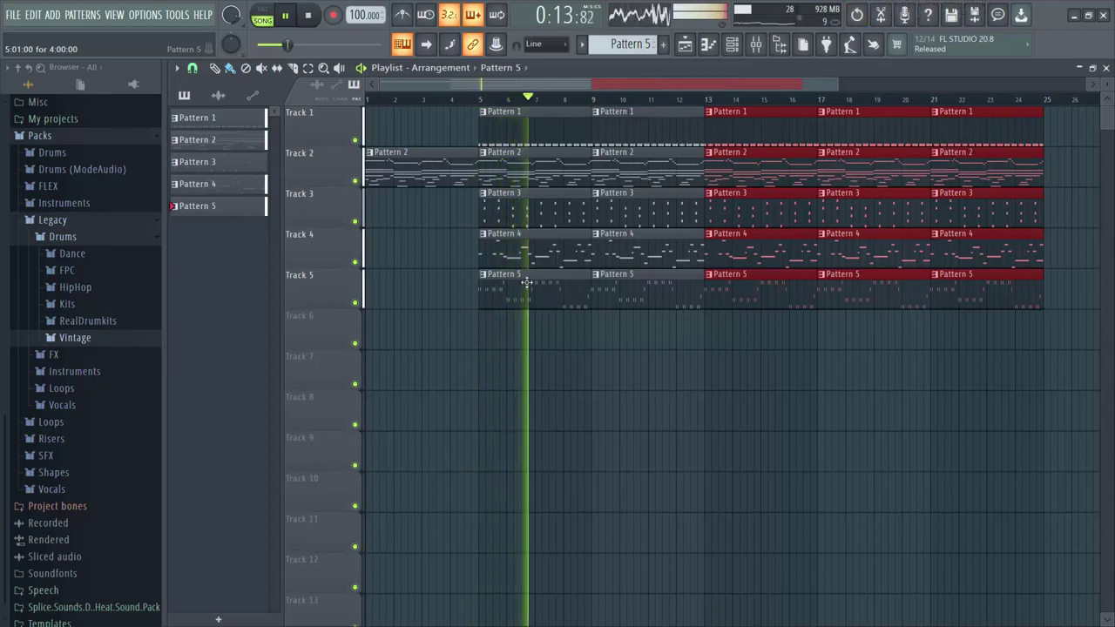
- Delete the Pattern 4, Pattern 3 and Pattern 1 clips starting at bar 5 and play back from just before bar 5
right_click(525, 249)
right_click(524, 209)
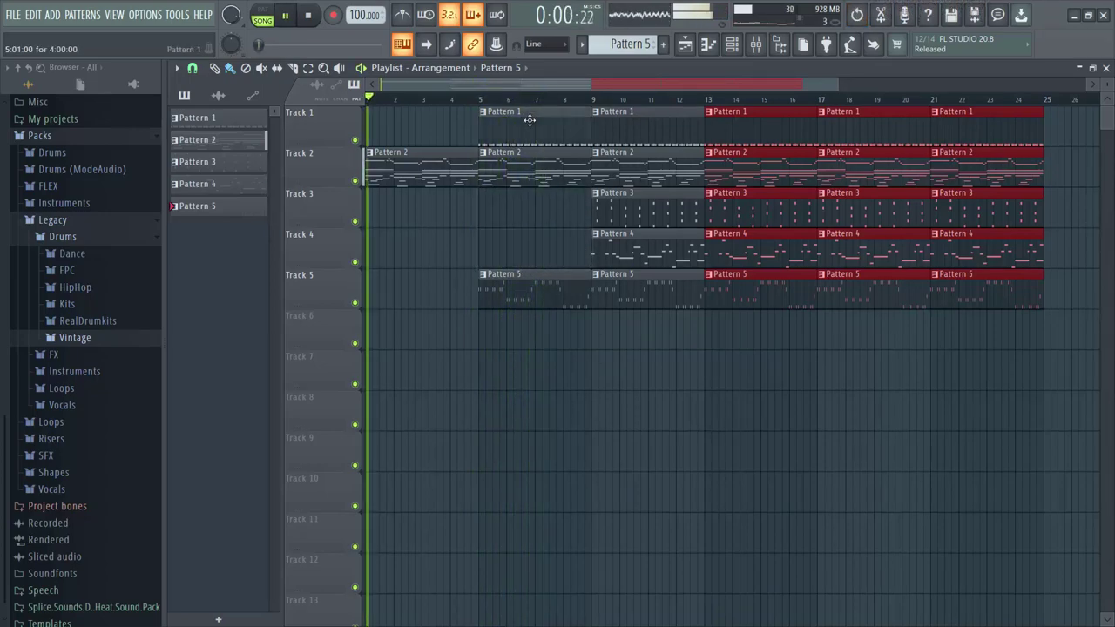
right_click(529, 122)
left_click(460, 99)
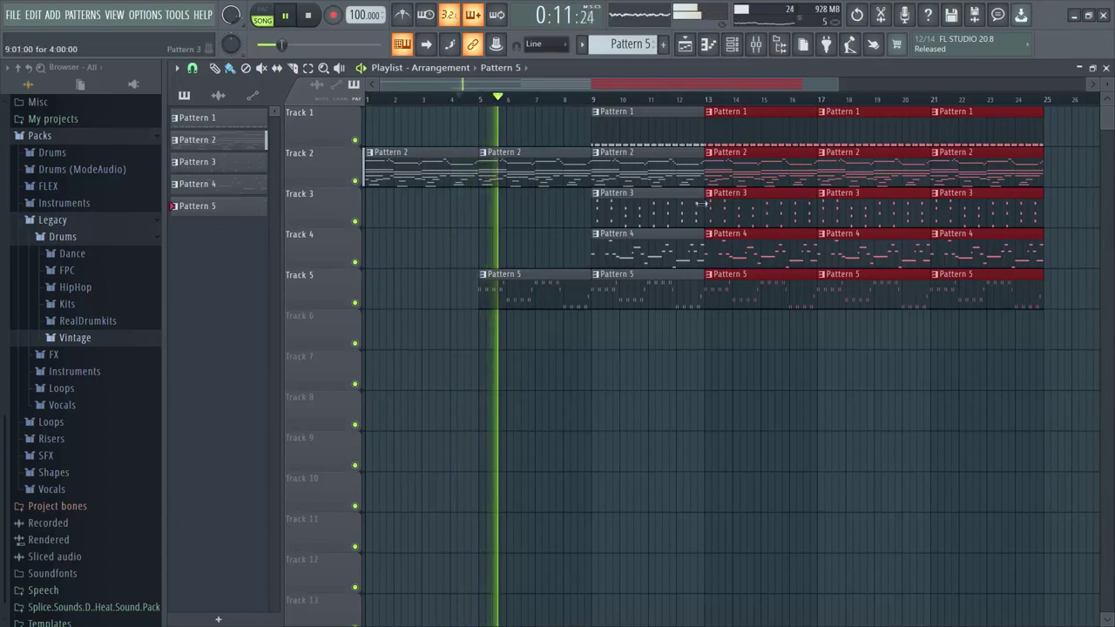
- Place a Pattern 3 clip back on Track 3 and align its start with bar 5
left_click(645, 212)
left_click(544, 214)
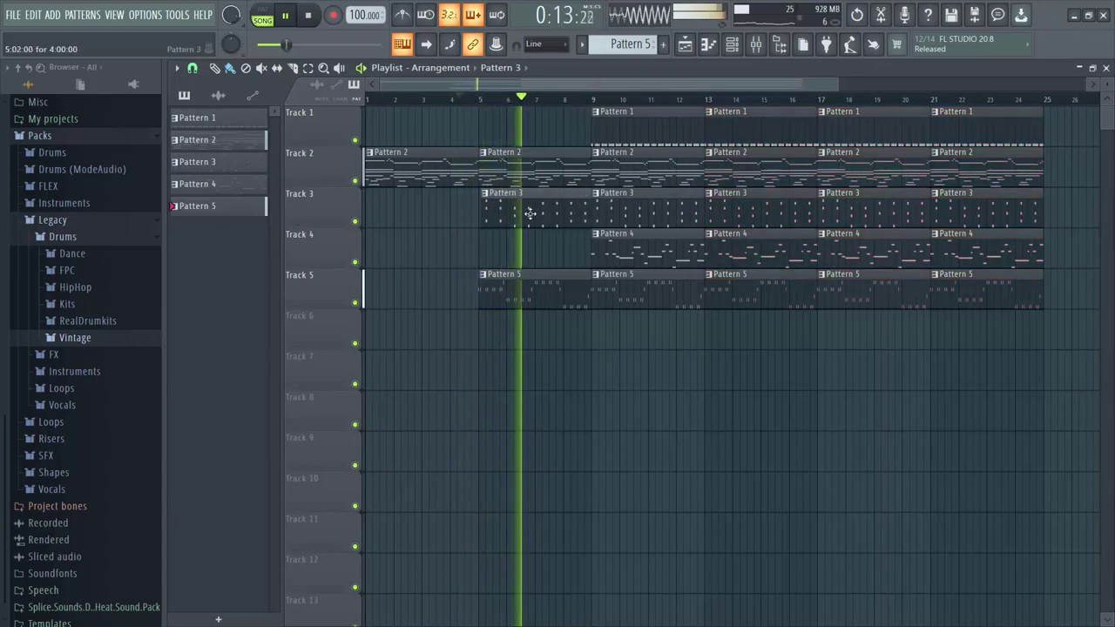
scroll(496, 241, "up", 2)
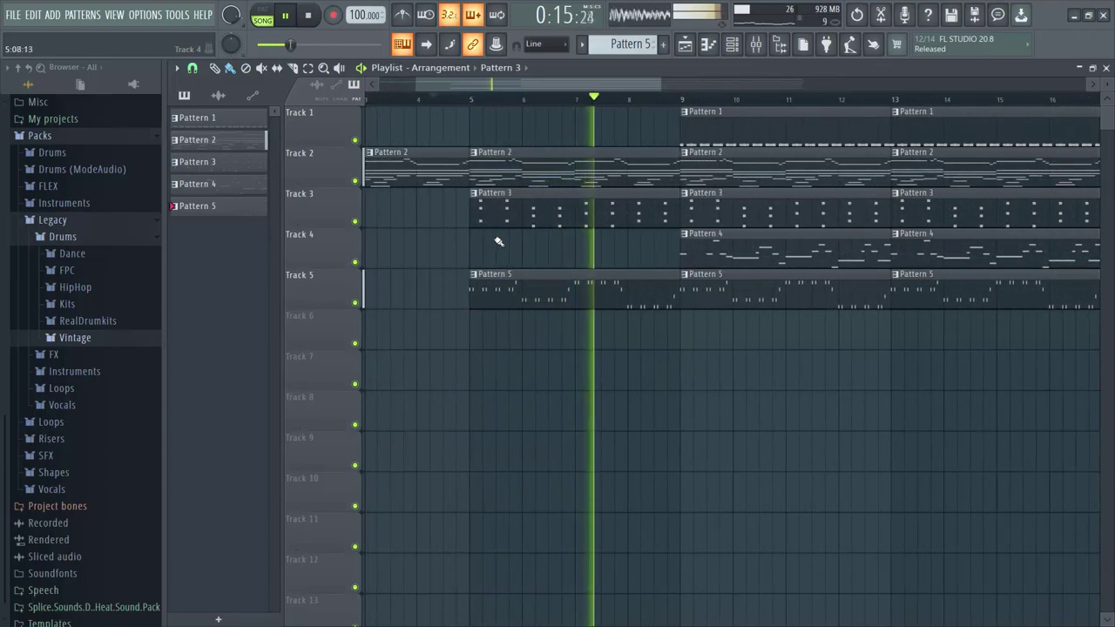
scroll(512, 242, "down", 3)
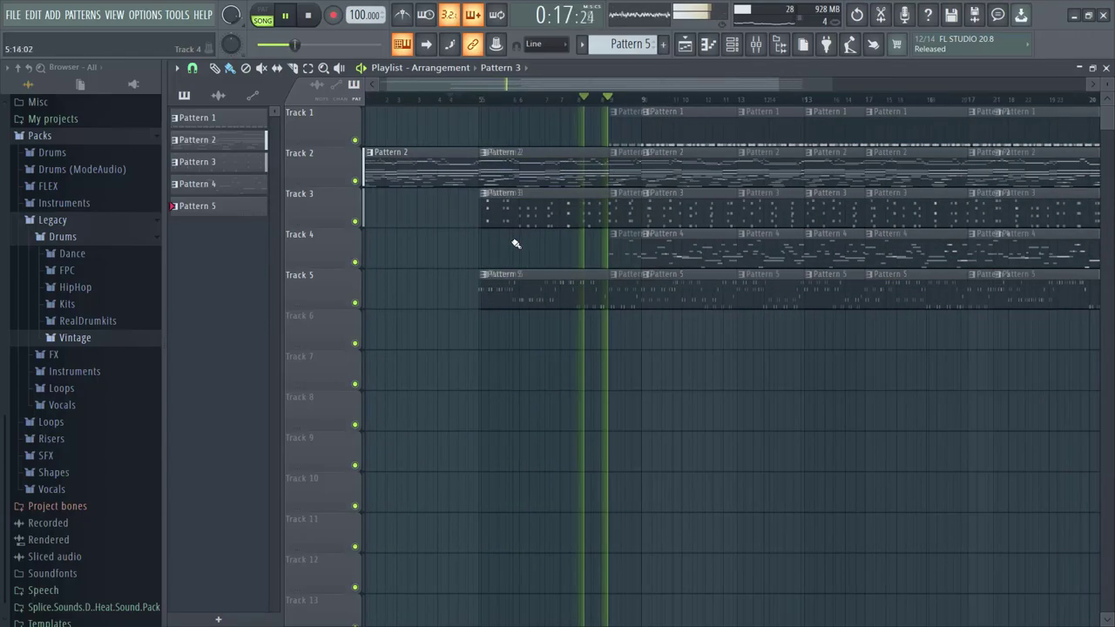
- Add a Pattern 3 clip at bar 1 on Track 3 and delete the Pattern 4 clips starting at bars 9 and 13
left_click(373, 212)
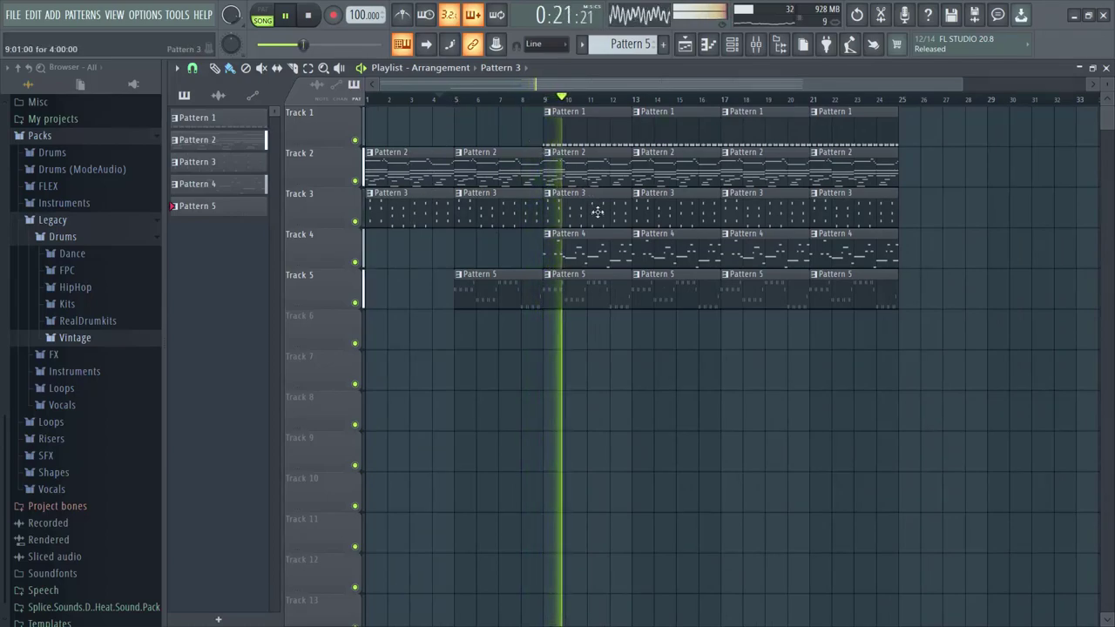
right_click(580, 253)
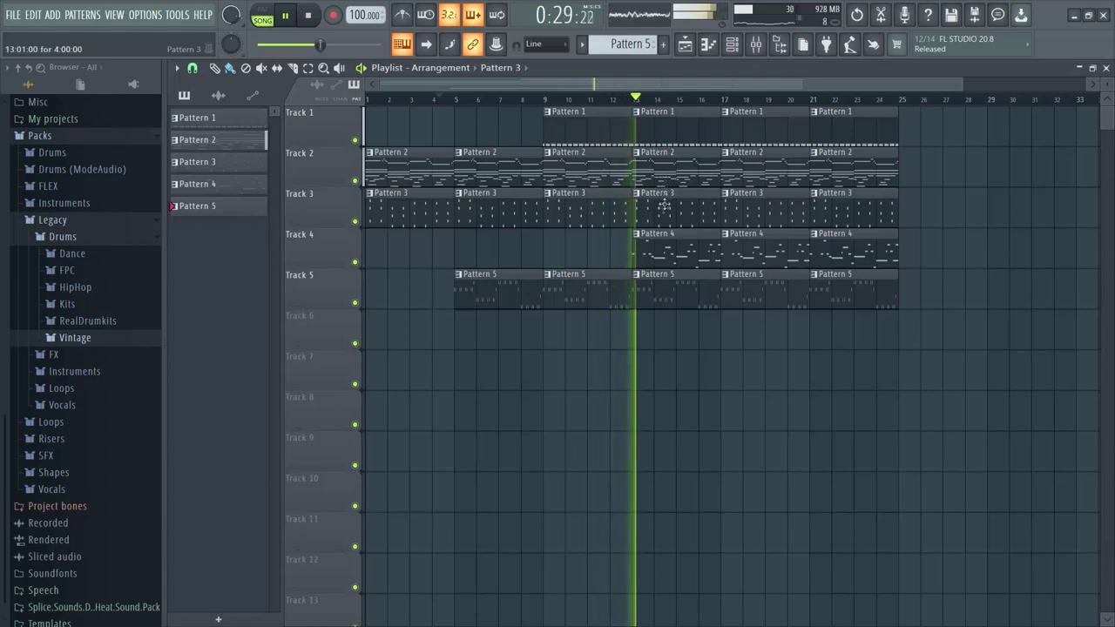
right_click(669, 247)
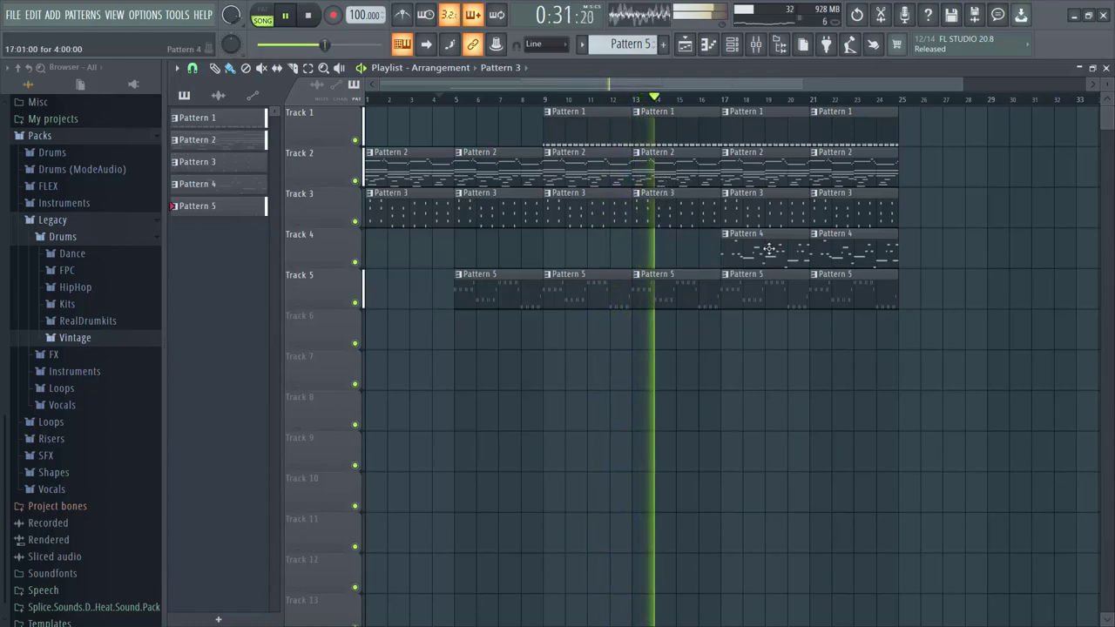
- Lower the volume fader of the Enlightenment mixer track and return to the playlist
key("F9")
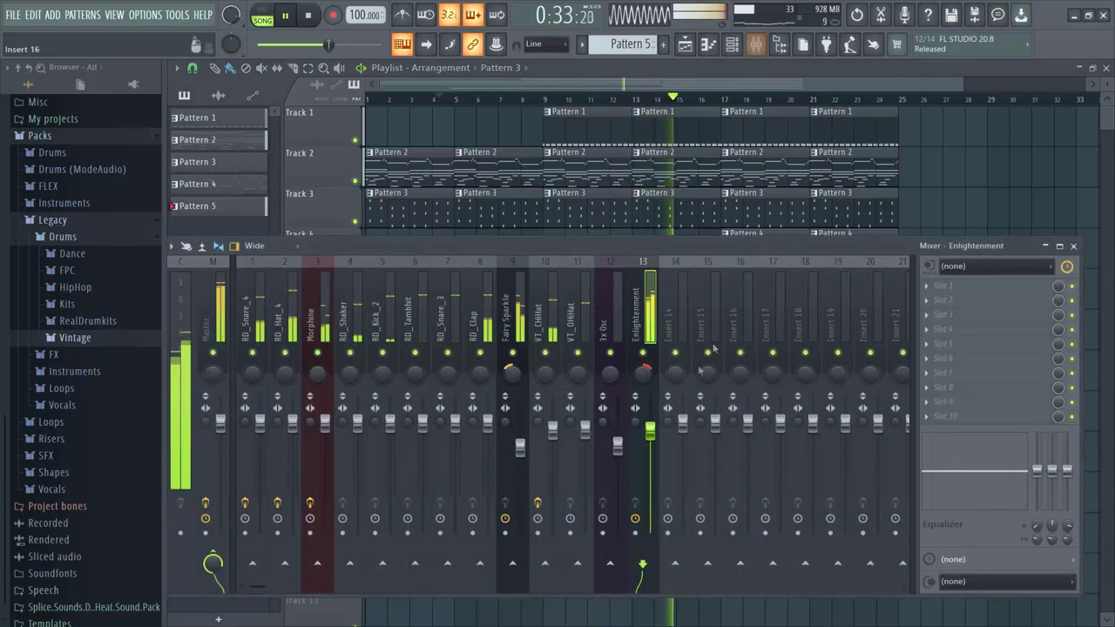
left_click_drag(653, 434, 652, 466)
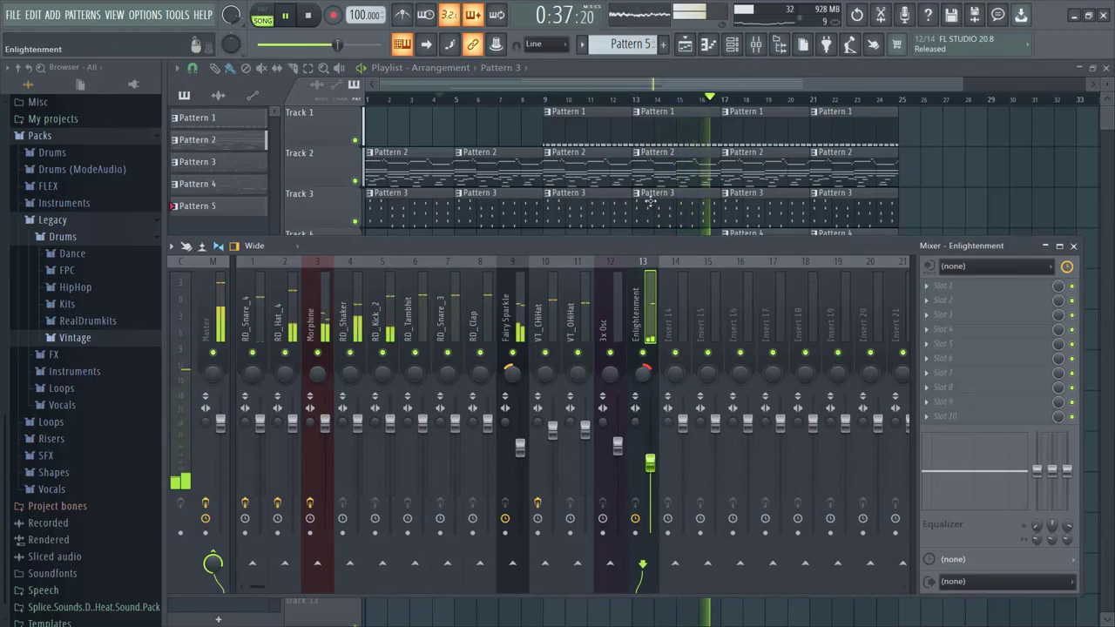
key("F9")
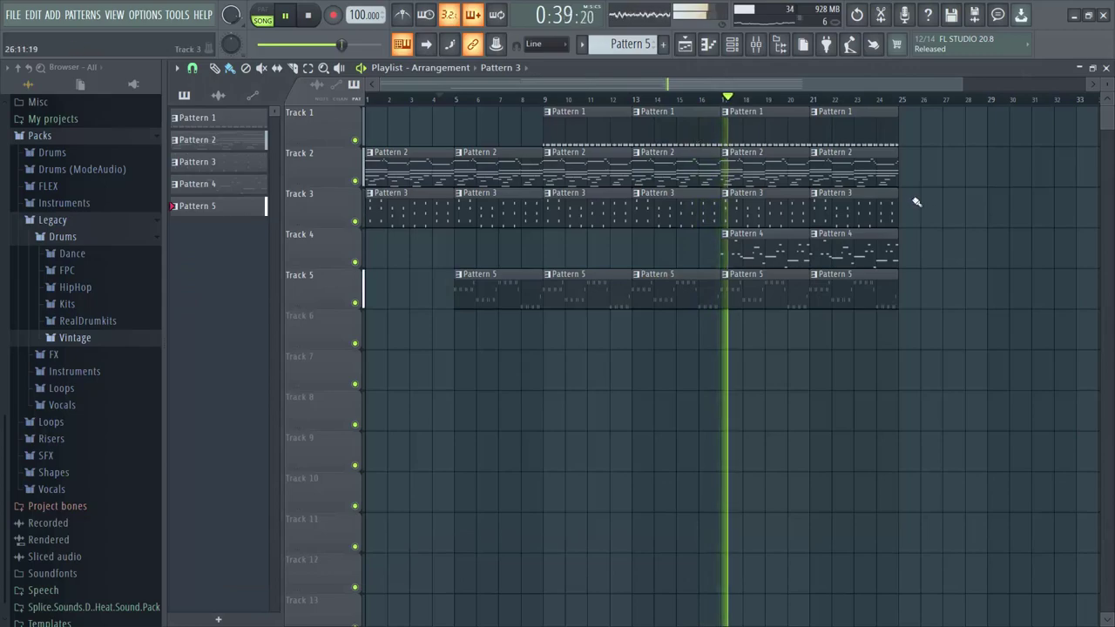
- Select the clips in bars 17 to 24 on Tracks 1 to 5 and duplicate them into bars 25 to 32
left_click_drag(897, 308, 751, 129)
key("ctrl+b")
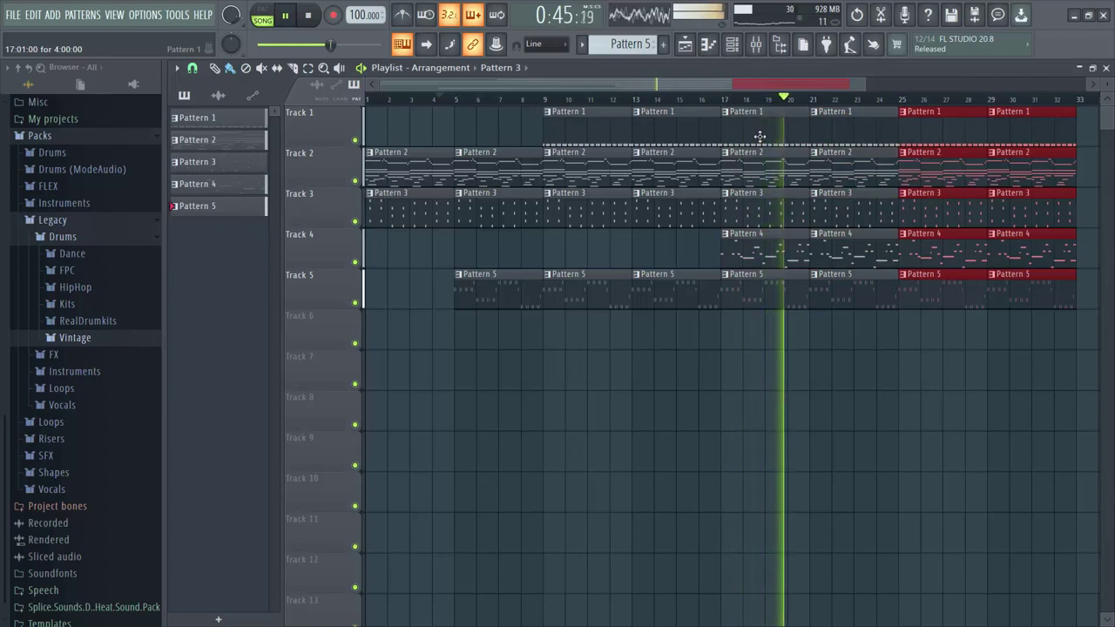
left_click(202, 14)
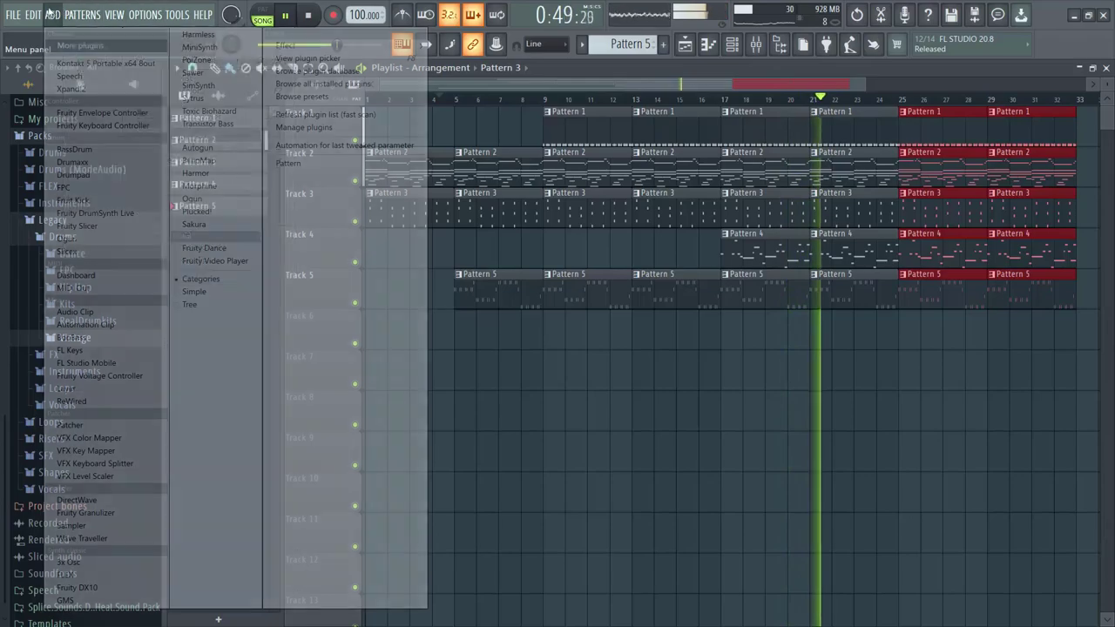
left_click(768, 76)
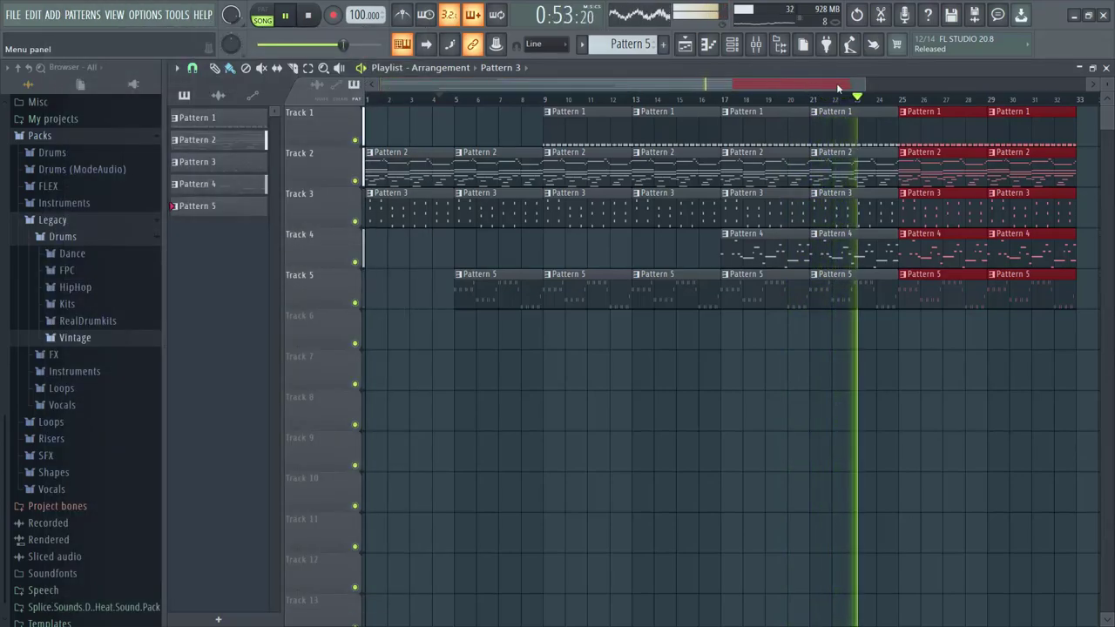
left_click_drag(865, 83, 992, 88)
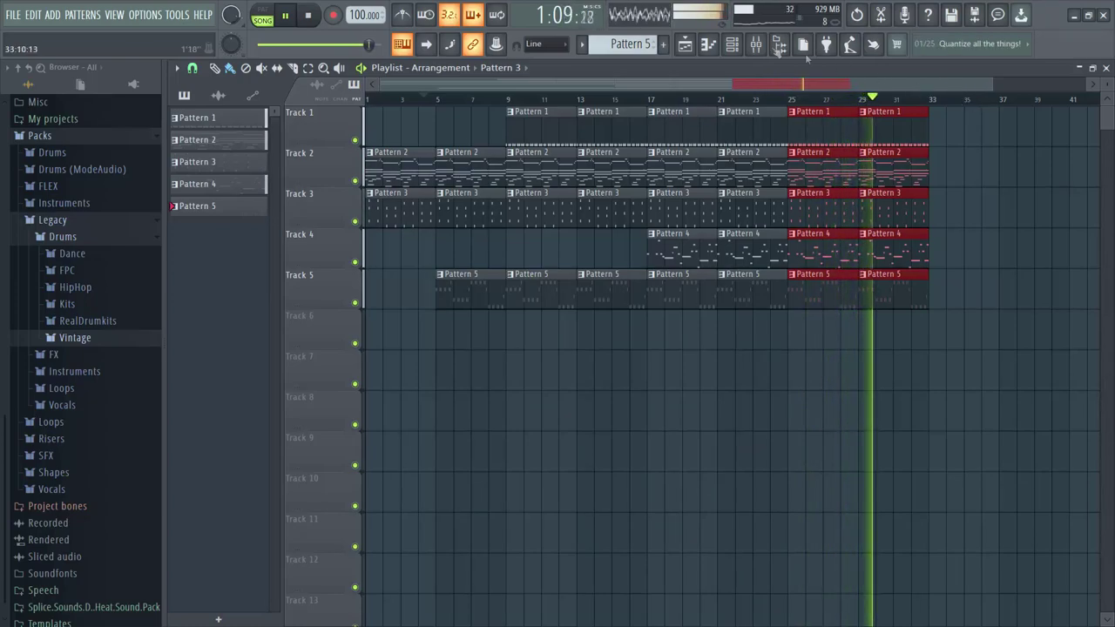
left_click(757, 48)
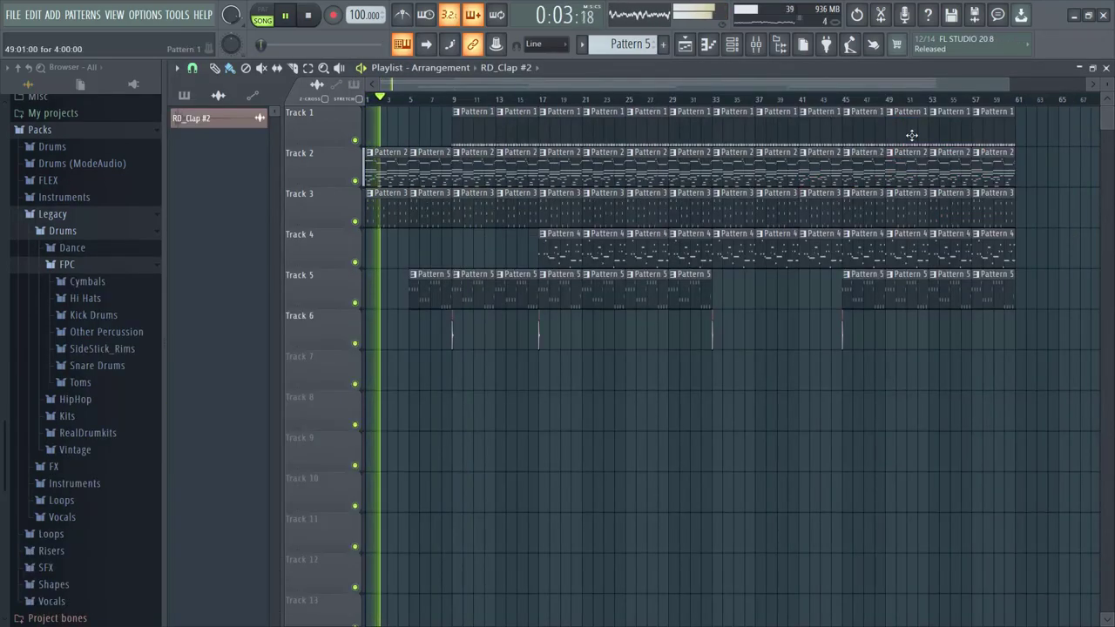
- Show the patterns in the picker, select Patterns 1 to 5, reroll their random colors several times, and stop playback
left_click(185, 97)
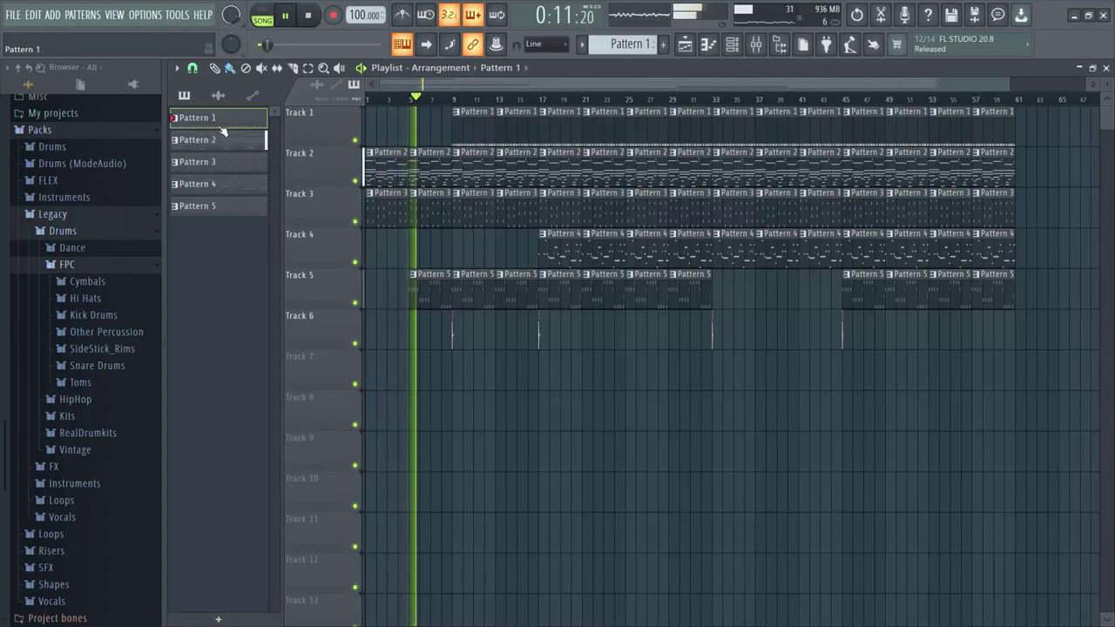
right_click(242, 218)
left_click(281, 277)
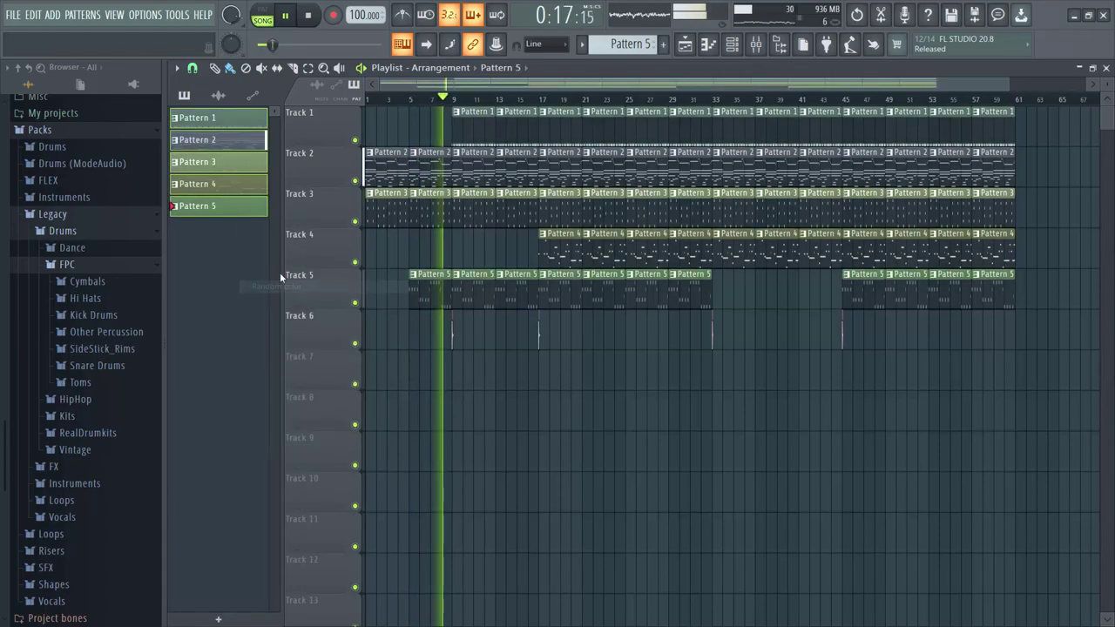
right_click(251, 214)
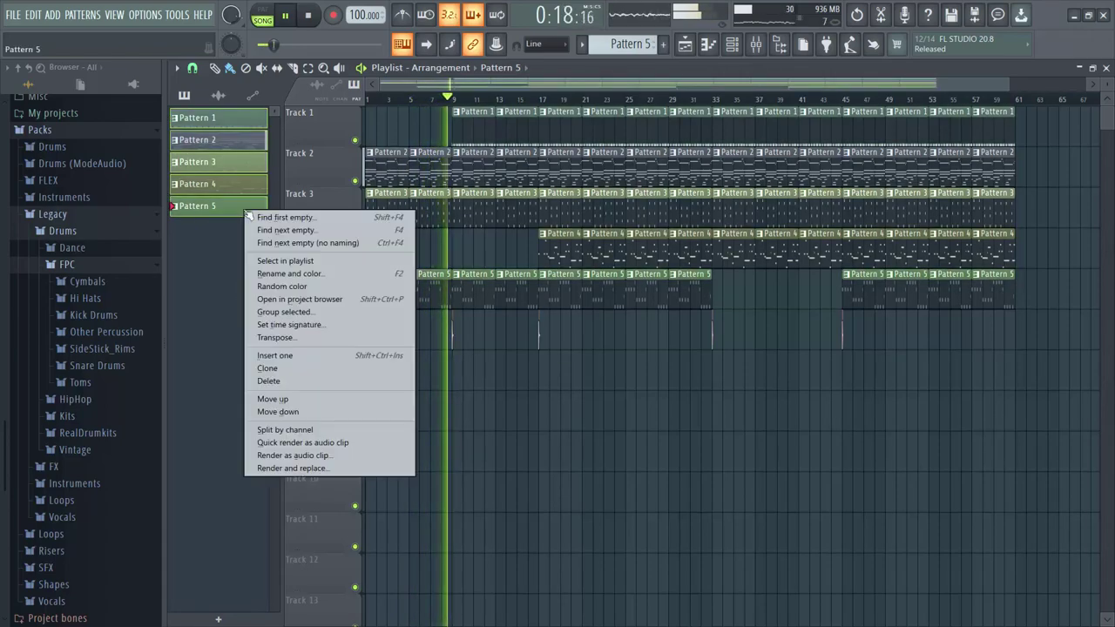
left_click(284, 286)
right_click(245, 219)
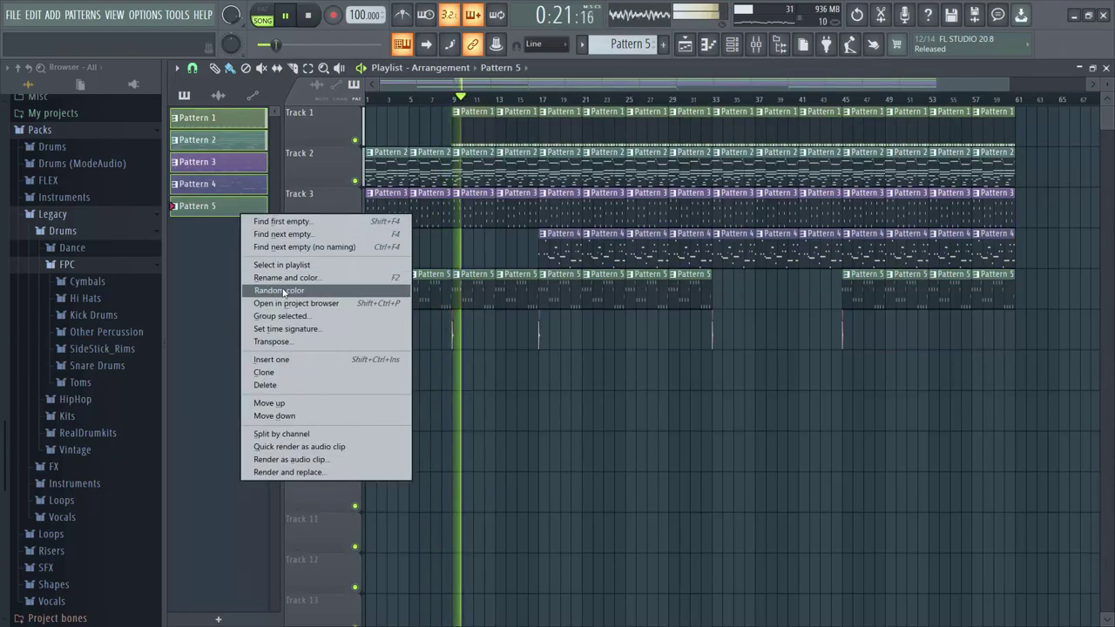
left_click(279, 286)
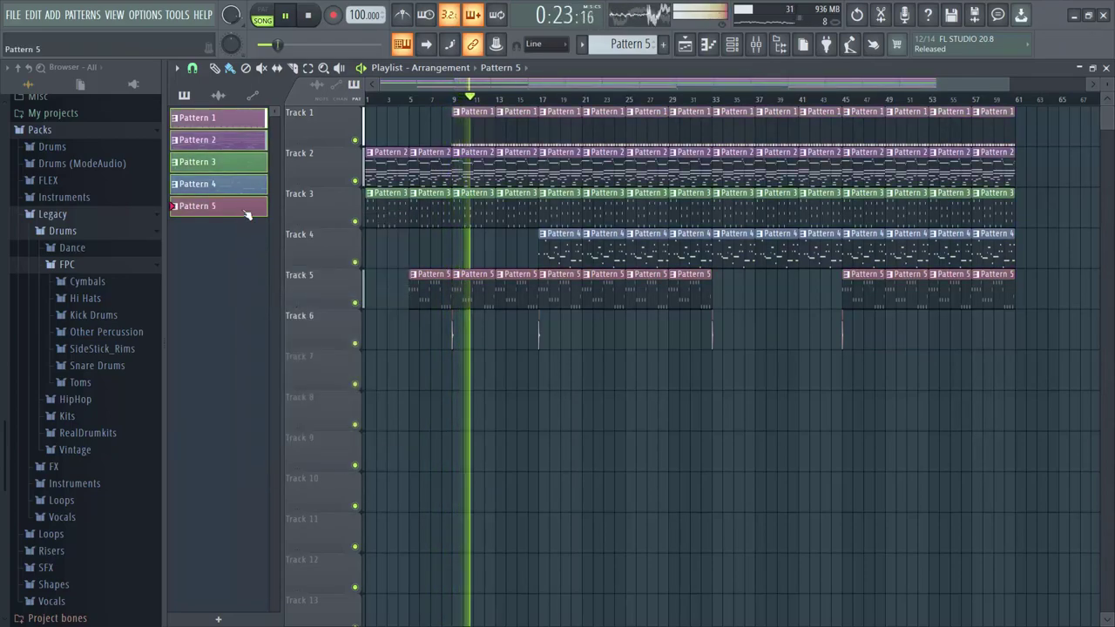
right_click(247, 214)
left_click(278, 287)
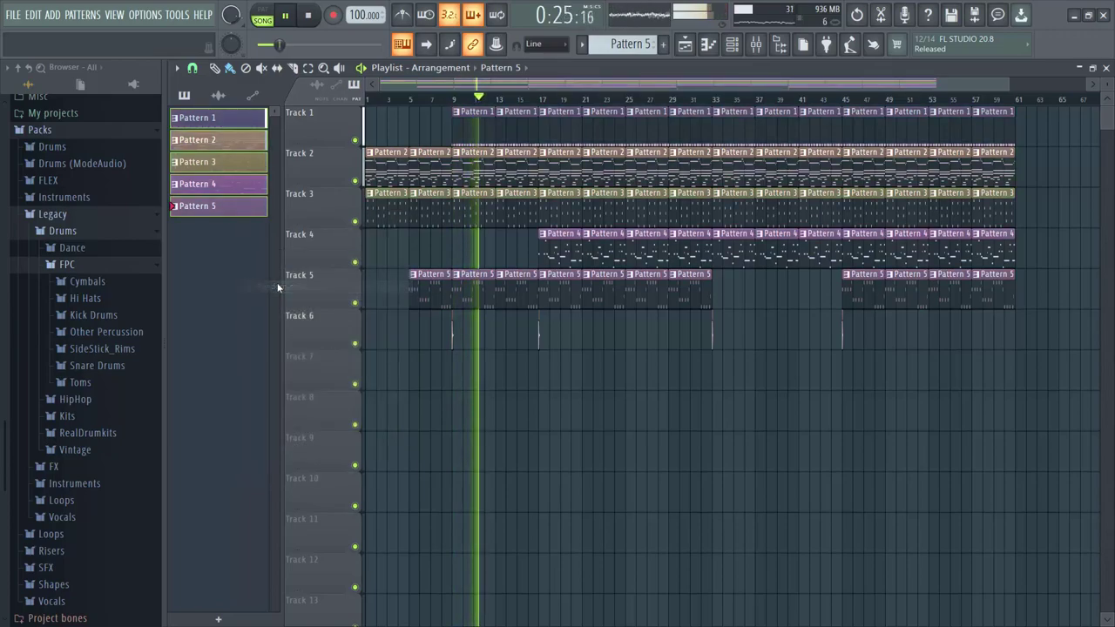
right_click(245, 199)
left_click(277, 275)
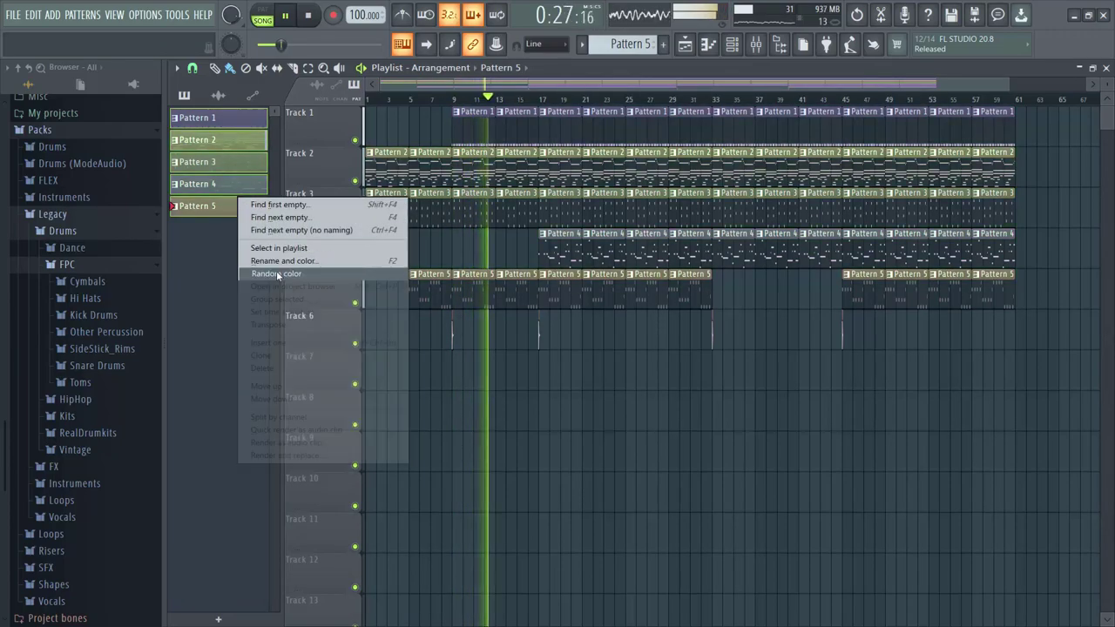
right_click(253, 222)
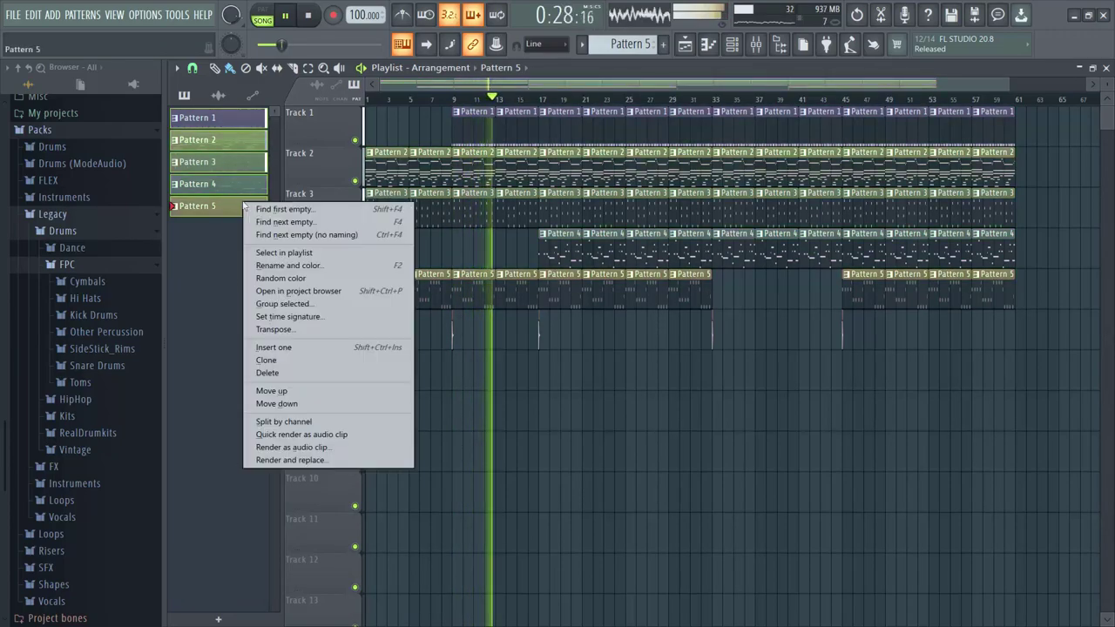
left_click(278, 279)
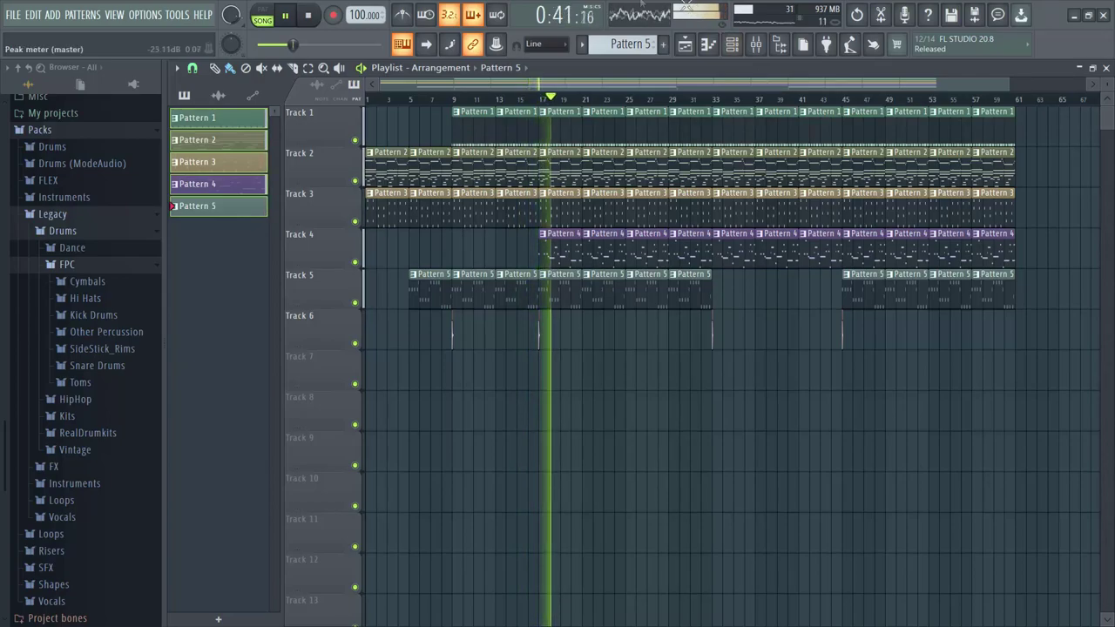
left_click(308, 16)
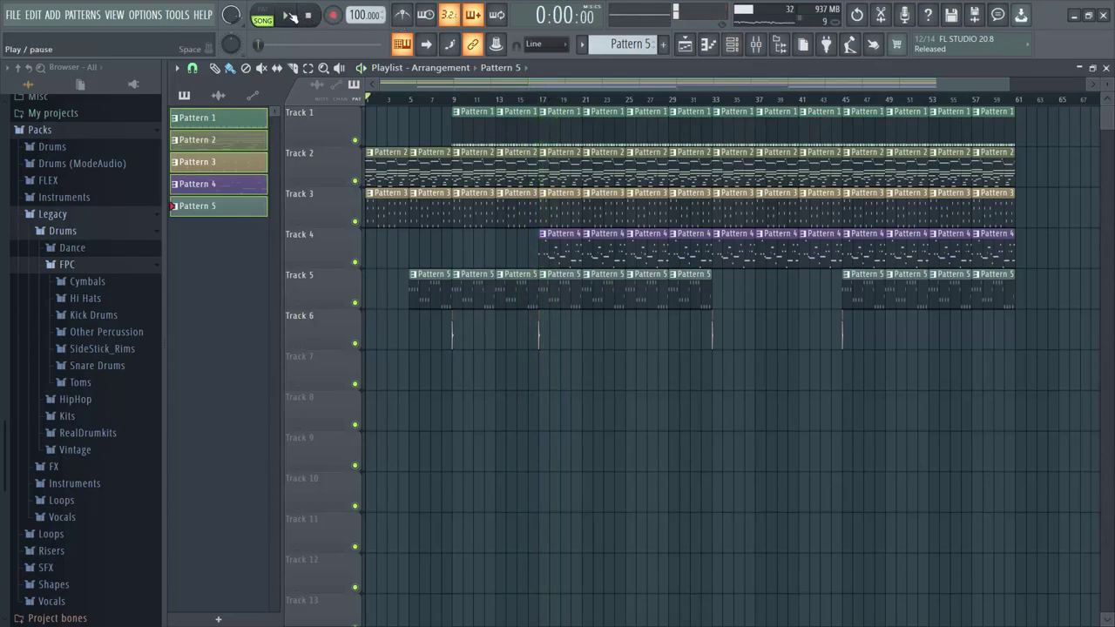